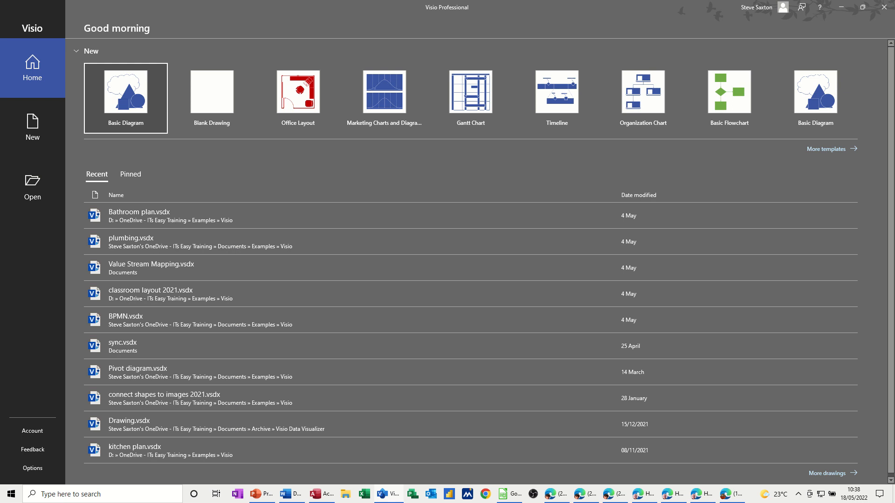
Create a new drawing from the Basic Diagram template in metric units.
click(123, 98)
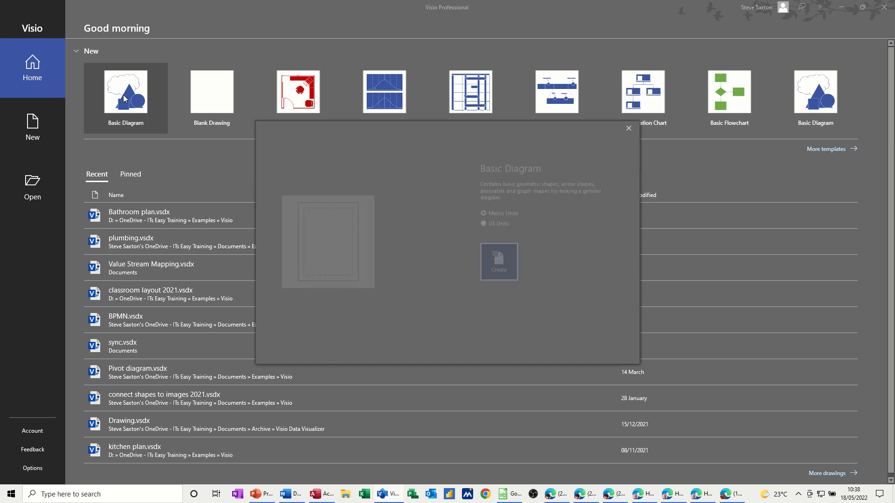
click(493, 265)
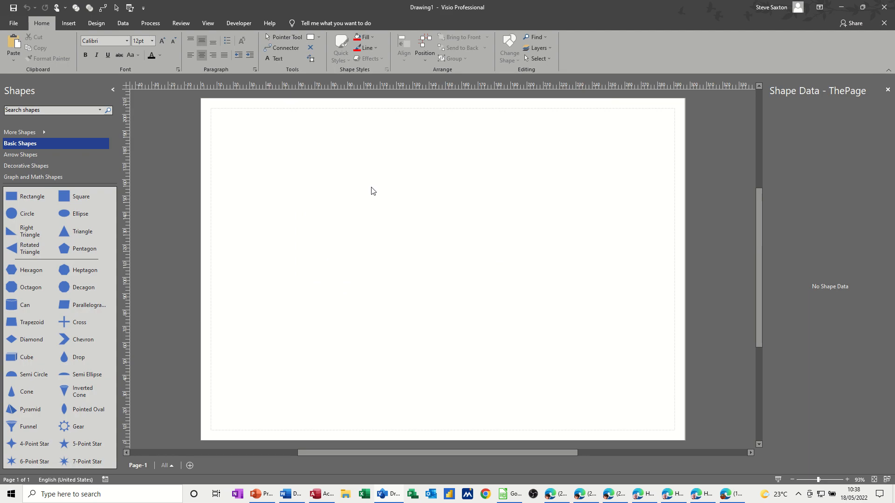
Examine the shapes in the Arrow, Decorative, Graph and Math, and Basic Shapes stencils.
scroll(46, 146, down, 1)
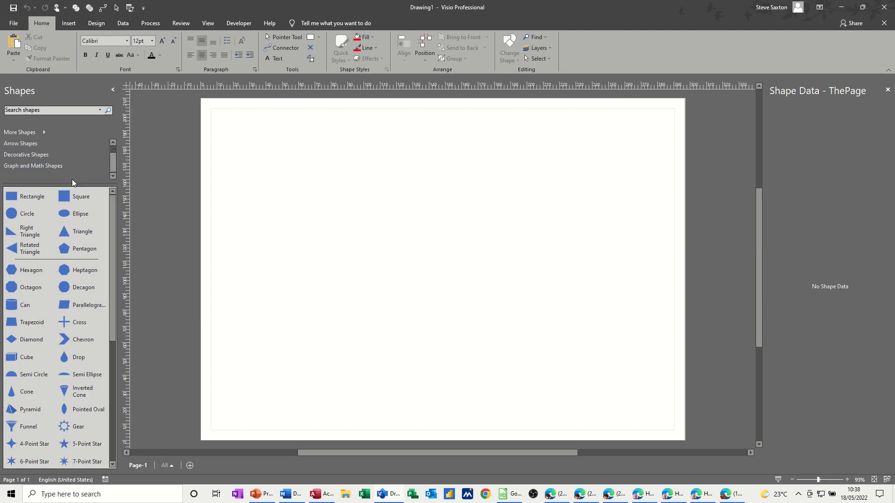
drag(114, 164, 117, 149)
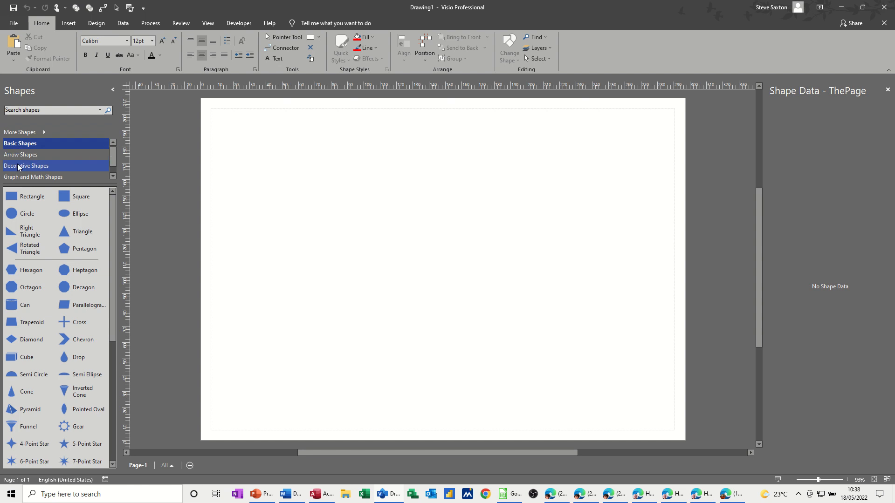
scroll(38, 180, down, 1)
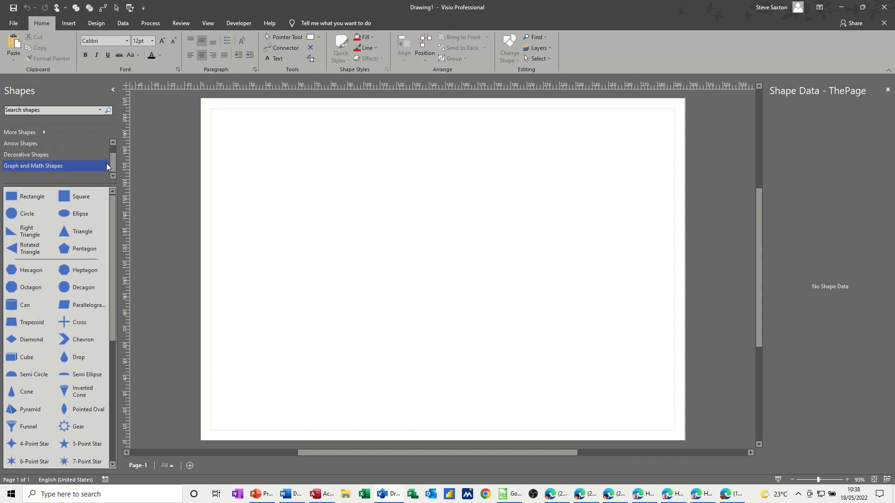
scroll(83, 140, up, 1)
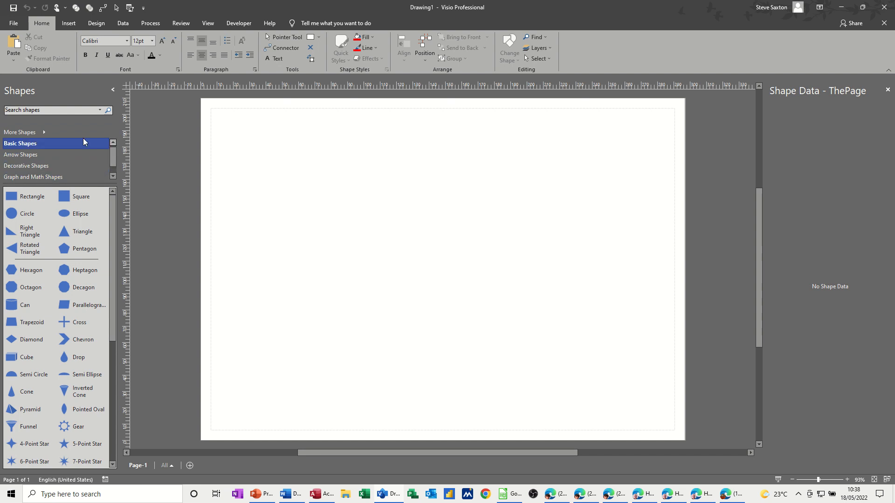
click(26, 155)
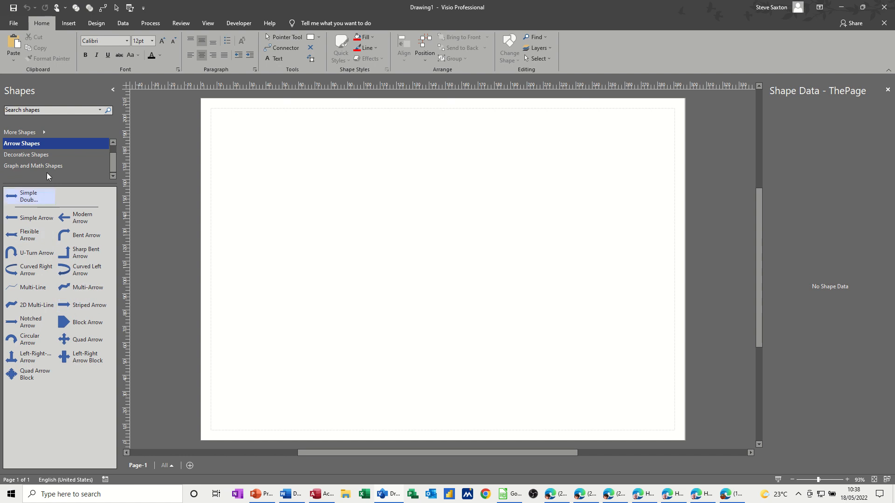
click(43, 156)
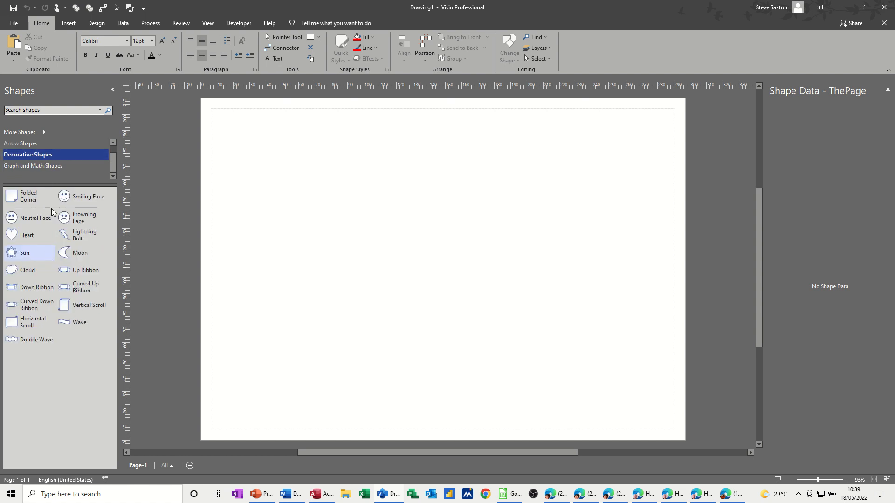
click(44, 167)
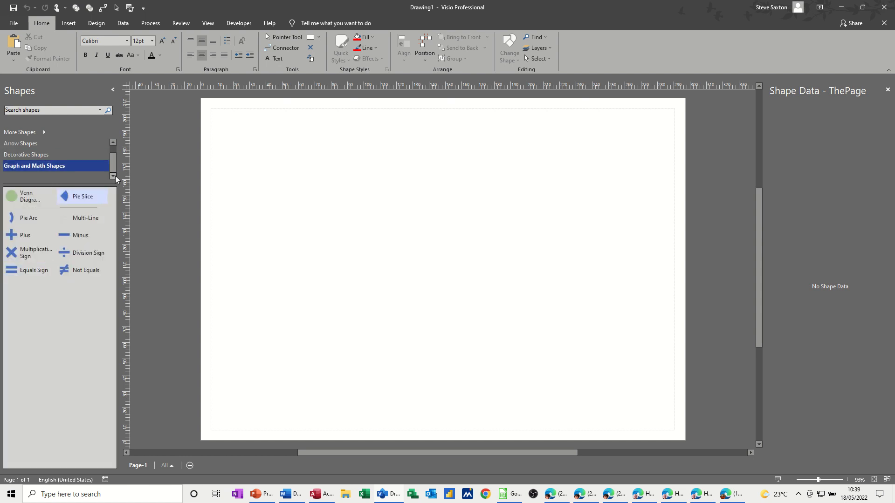
drag(112, 170, 114, 155)
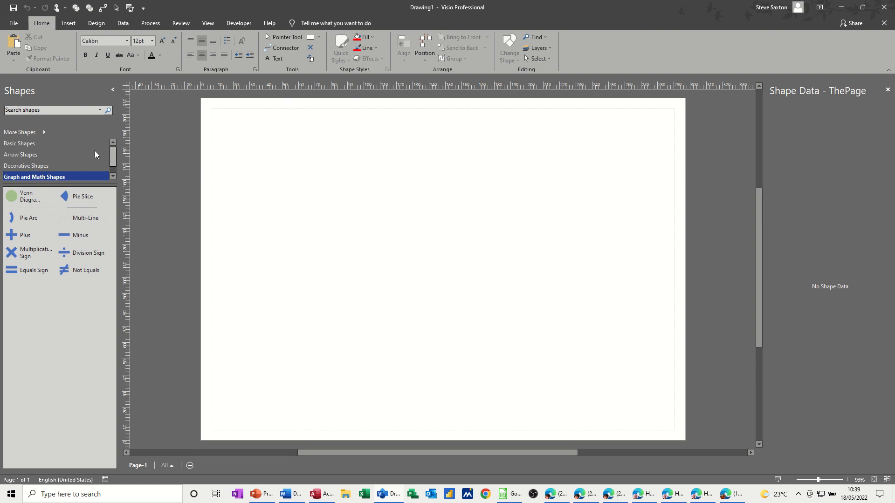
click(31, 144)
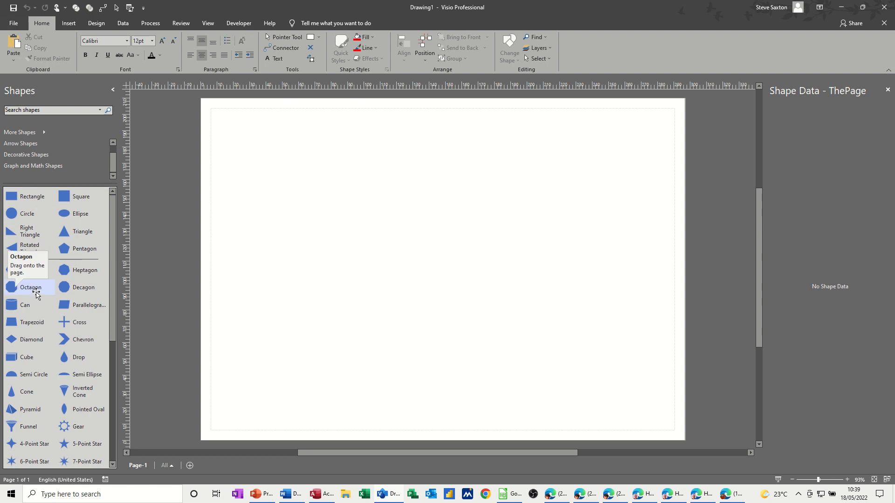
Add the Blocks stencil from the General category to the drawing's shape stencils.
click(44, 132)
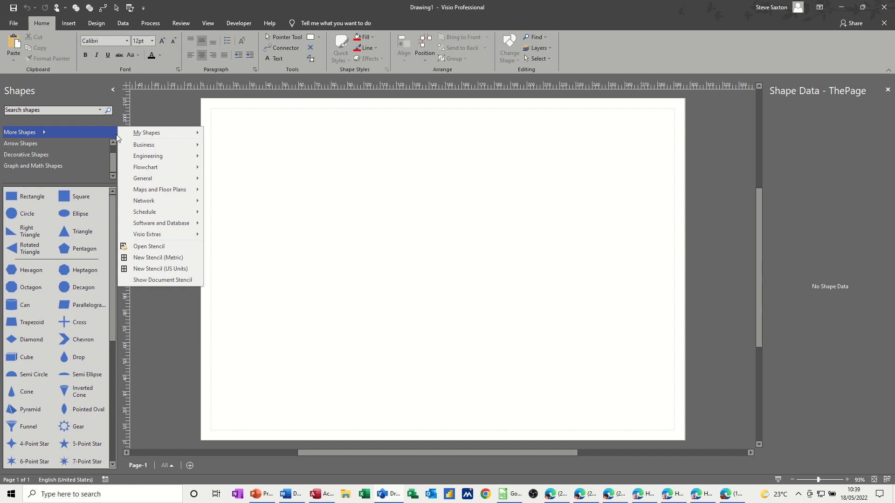
mouse_move(157, 147)
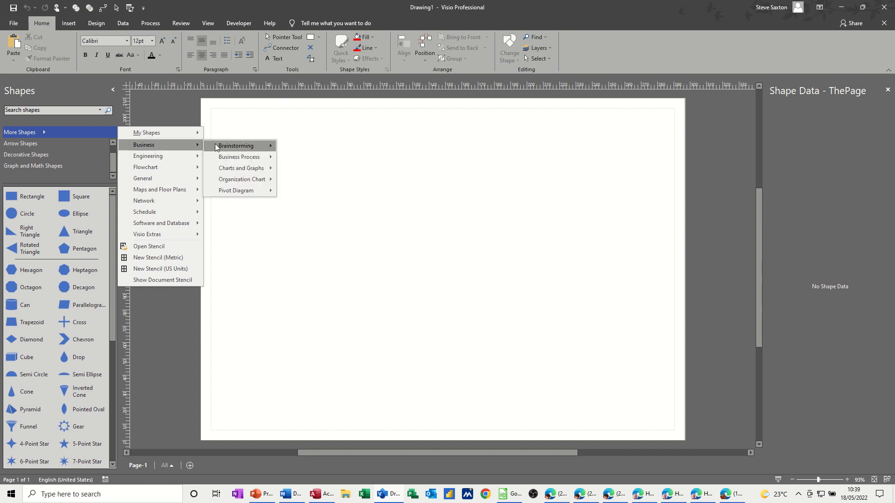
mouse_move(216, 147)
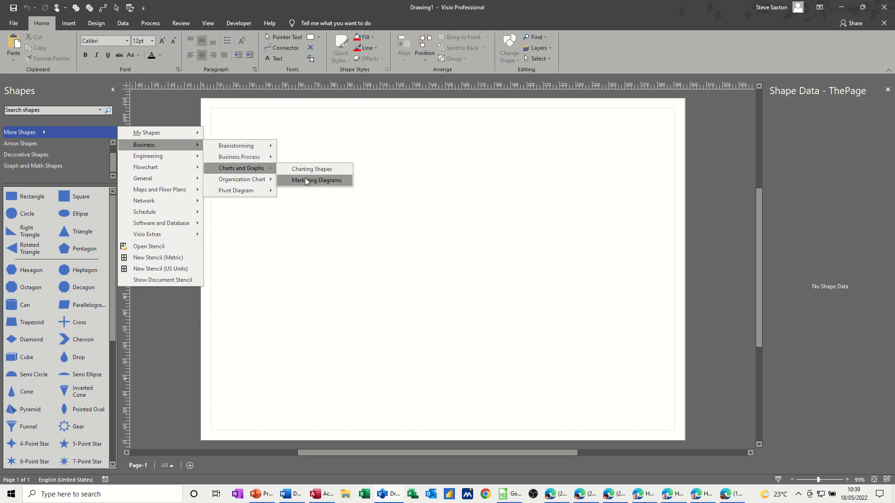
mouse_move(269, 180)
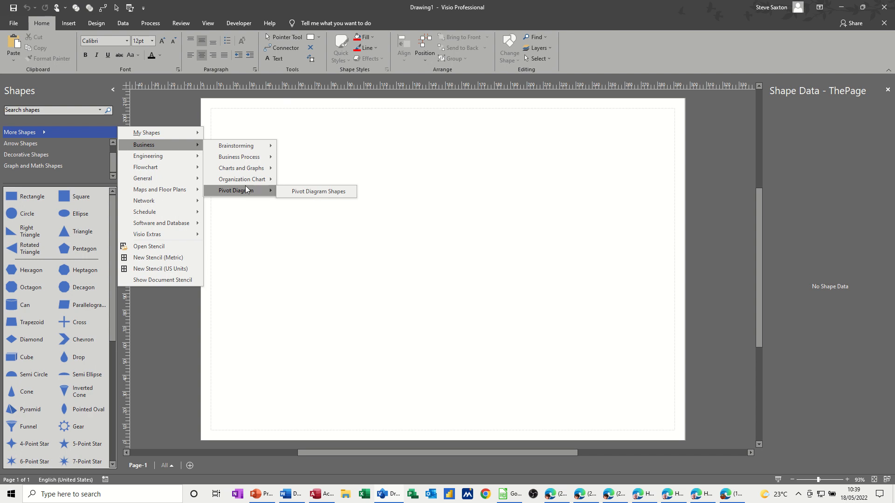
mouse_move(176, 177)
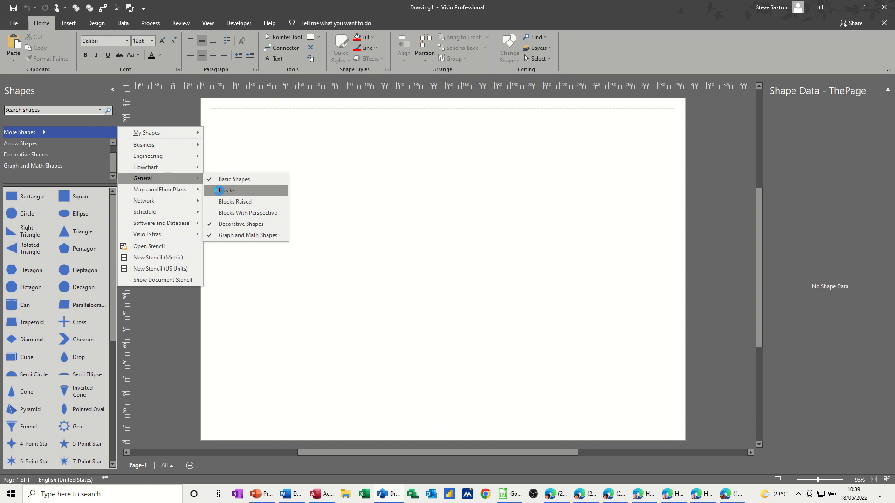
click(219, 190)
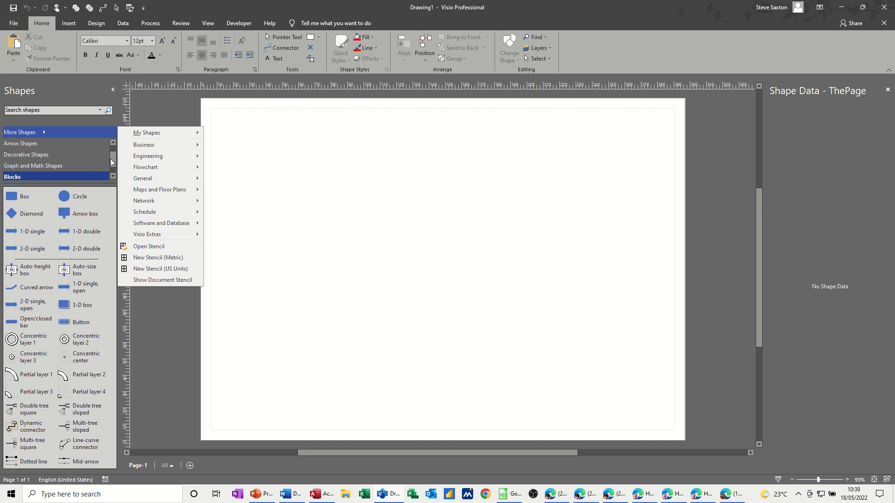
mouse_move(112, 159)
mouse_down()
mouse_move(113, 149)
mouse_move(113, 166)
mouse_up()
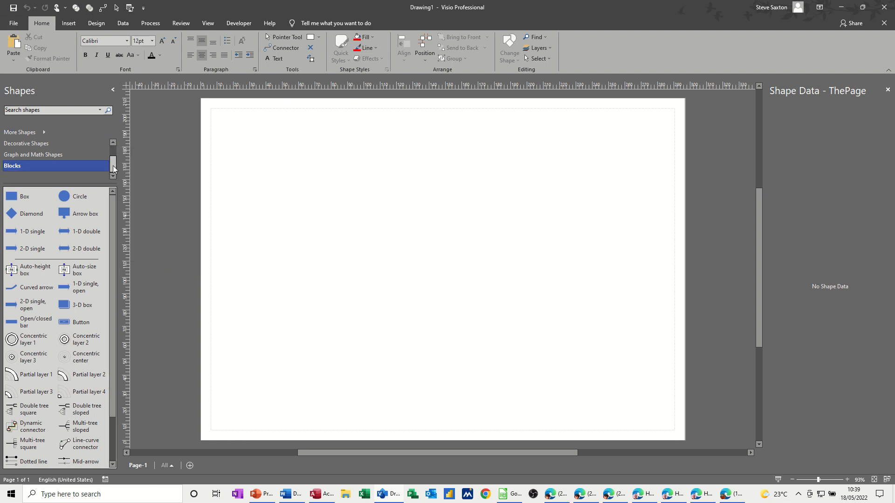
Open the custom Projects stencil file from the My Shapes folder.
click(42, 134)
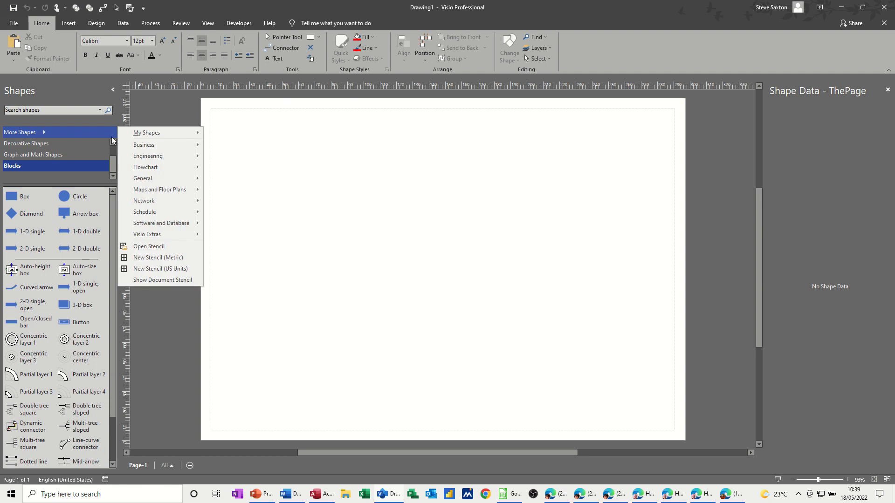
click(136, 247)
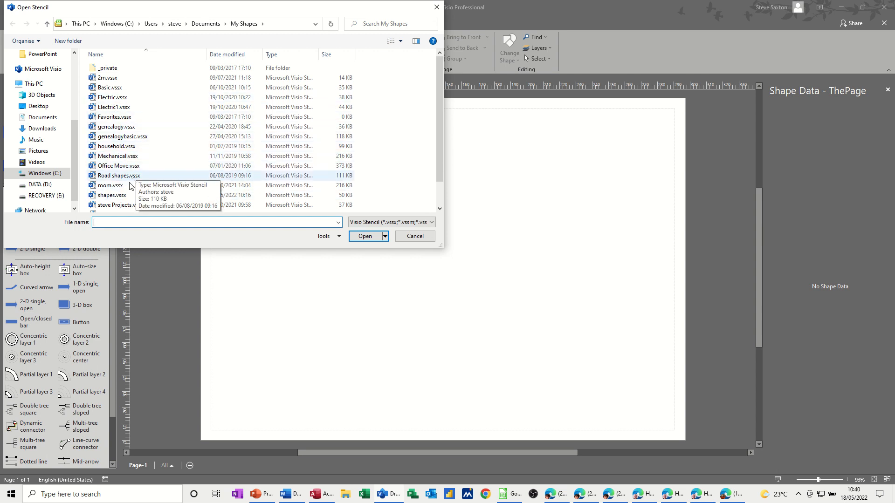
double_click(107, 206)
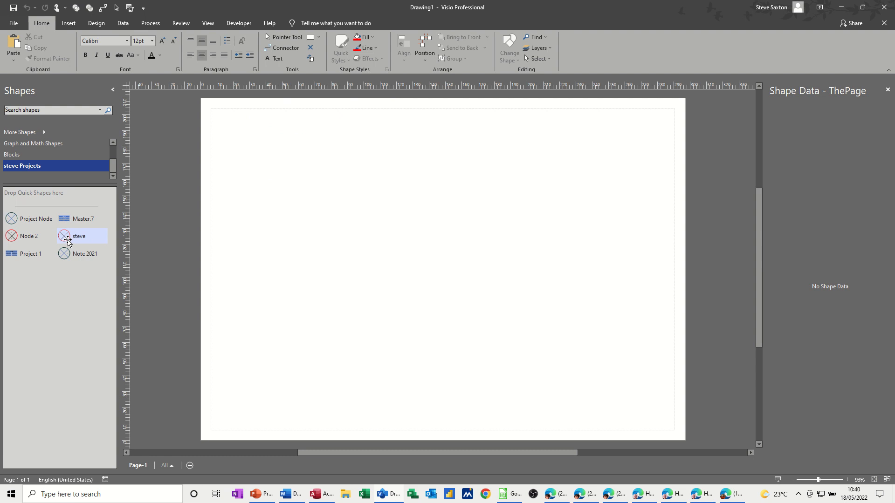
Move a page copy of the crossed circle beside Node 2 into the stencil, allowing stencil edits, and rename it with a first name plus ".18".
drag(70, 236, 70, 275)
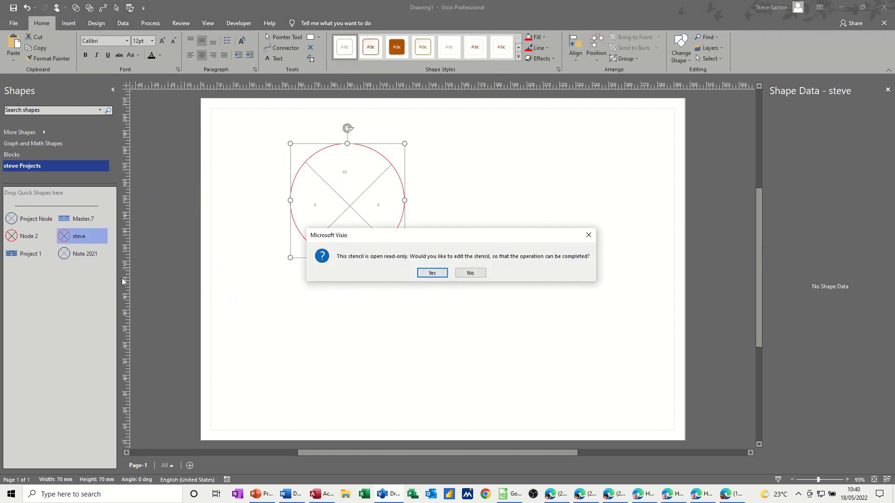
click(431, 273)
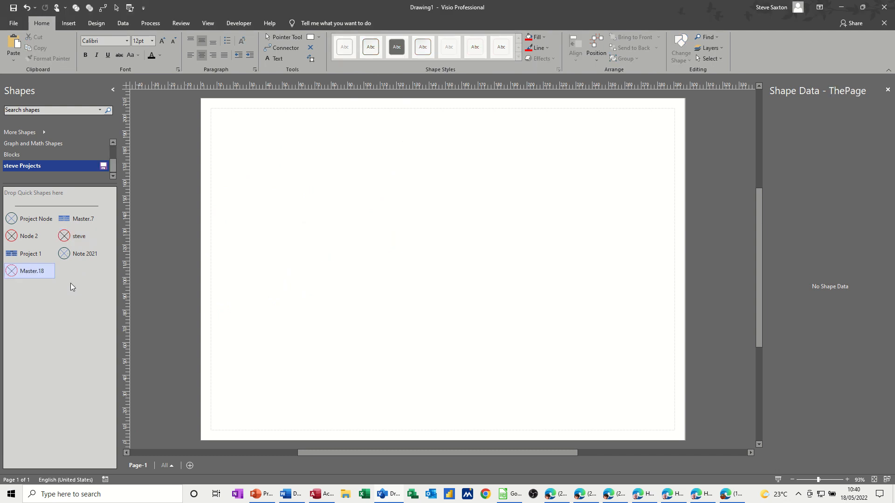
click(31, 272)
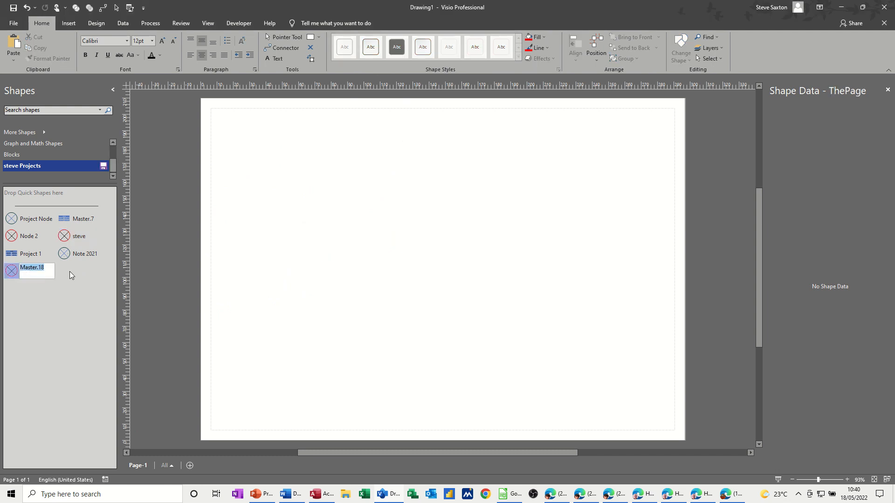
text(steve)
click(79, 273)
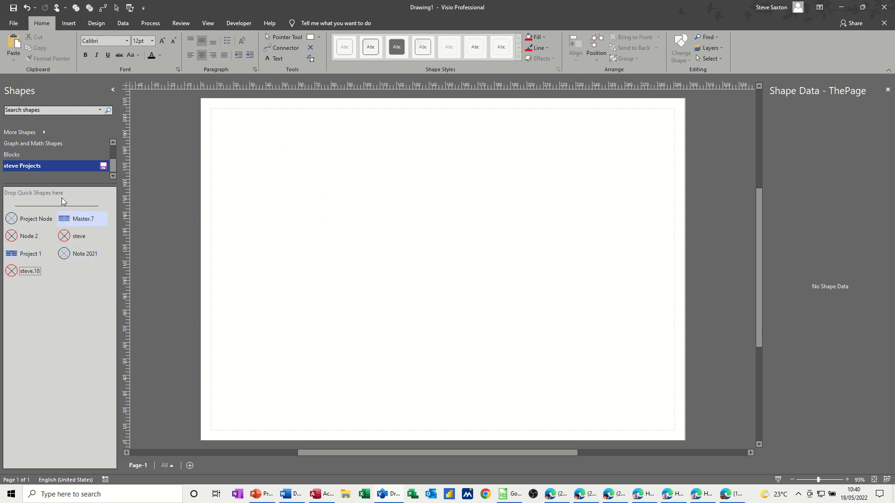
Copy the Circle from Blocks and the Division Sign from Graph and Math Shapes into the custom Projects stencil.
click(32, 155)
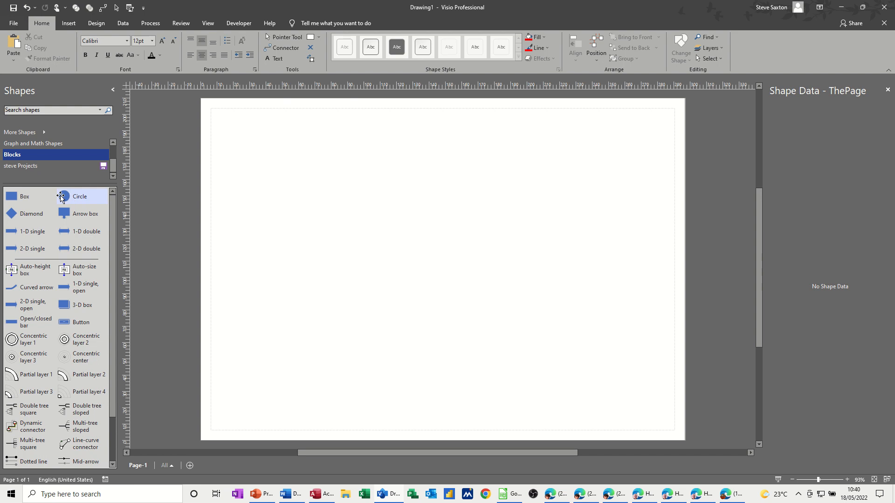
drag(64, 197, 62, 284)
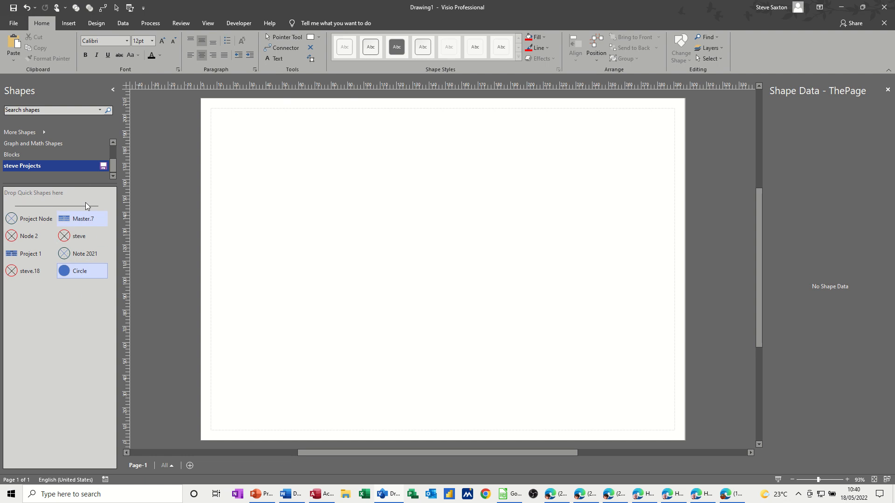
click(26, 144)
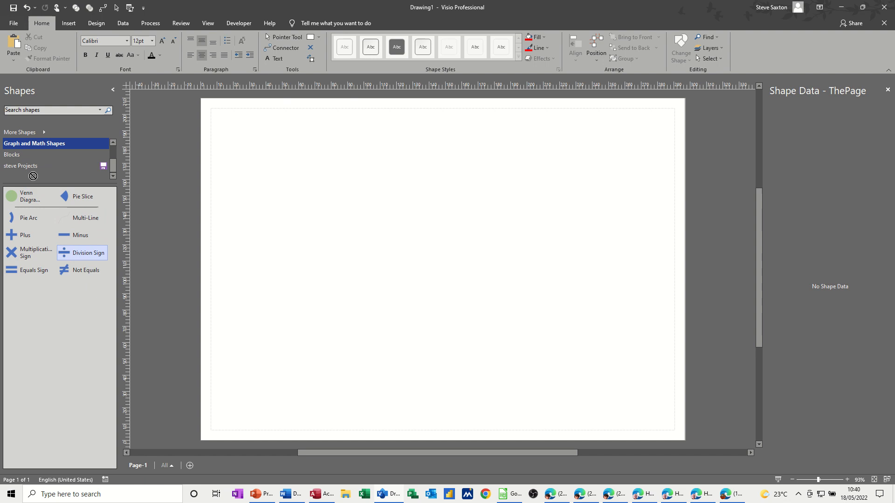
click(27, 167)
drag(27, 167, 44, 300)
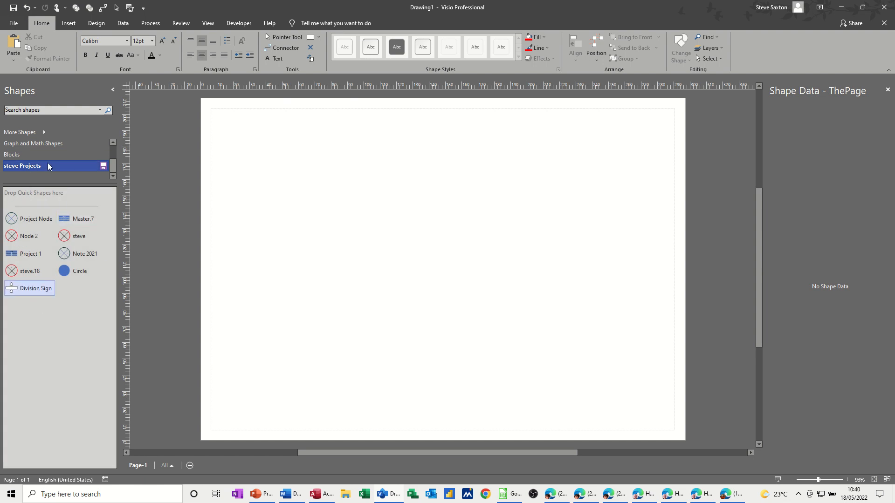
Save the edited custom Projects stencil and close it.
click(103, 166)
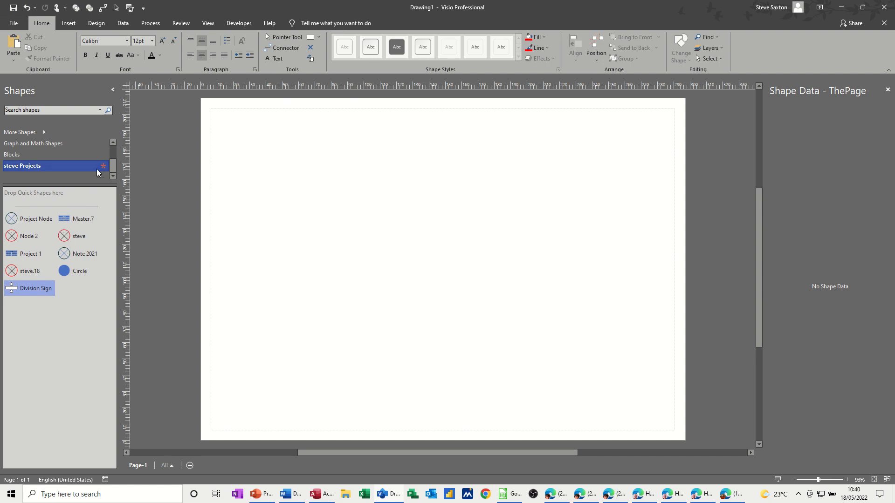
right_click(103, 167)
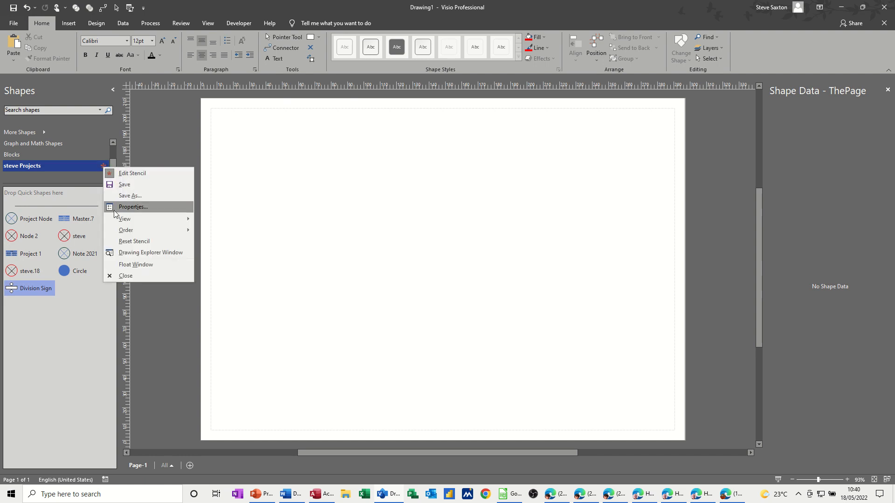
click(122, 275)
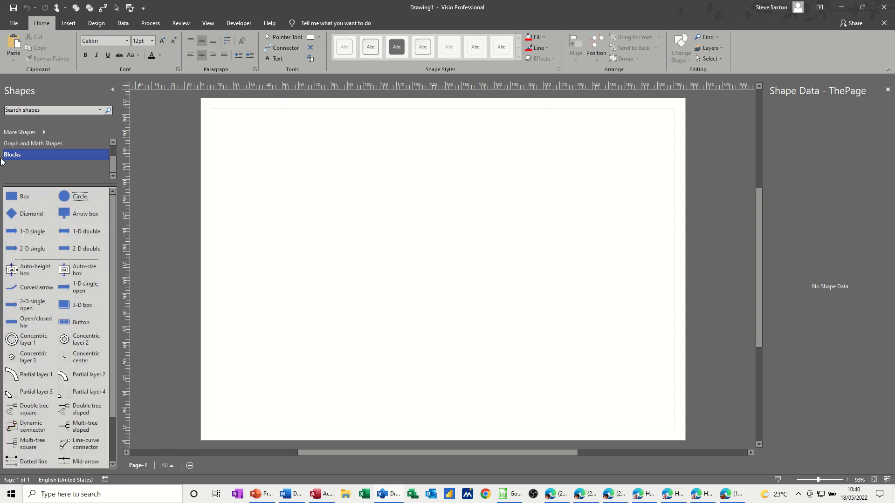
Create a new blank metric stencil and display the shapes of the Blocks stencil.
click(43, 134)
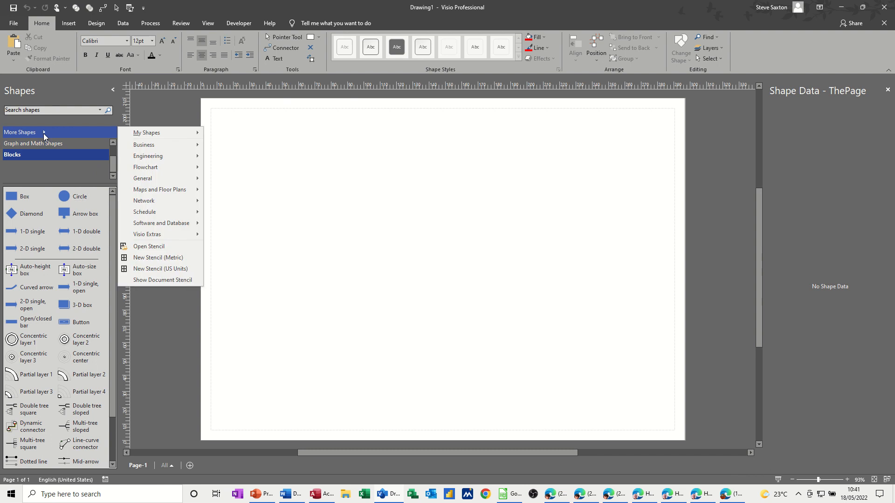
click(147, 259)
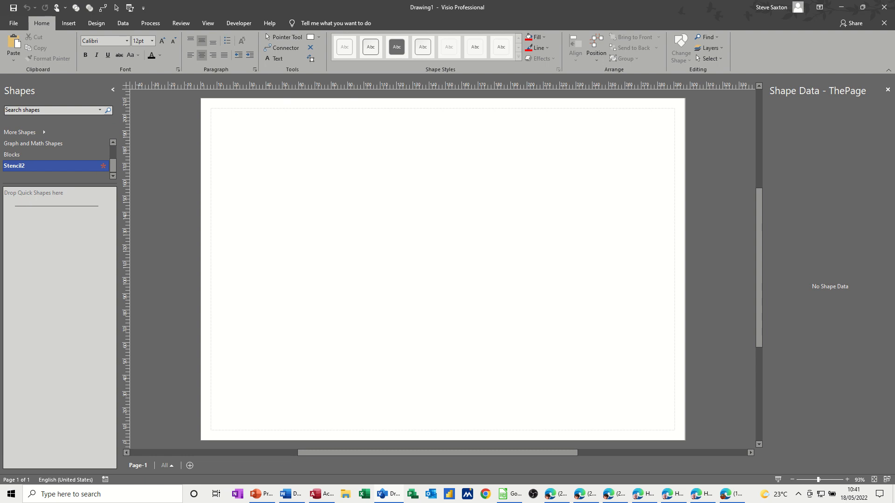
click(23, 155)
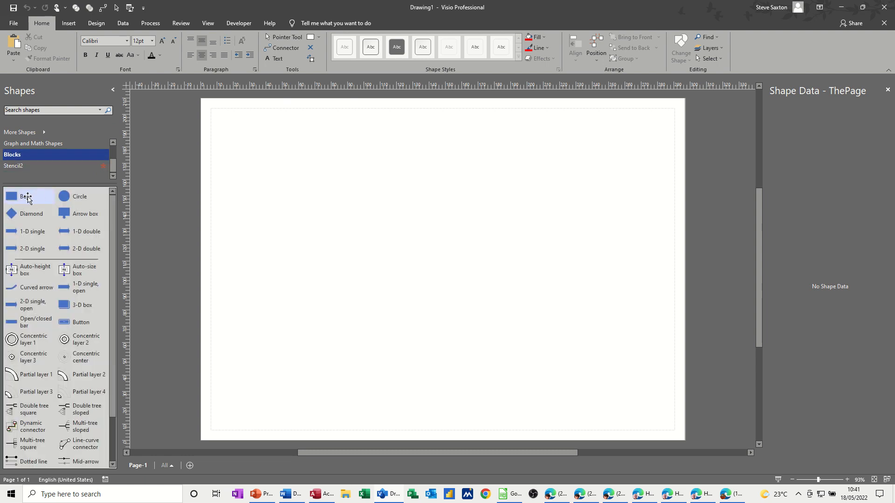
Copy the Box from Blocks into the new stencil, and move a Cross from Basic Shapes into it by way of the page.
drag(26, 198, 23, 223)
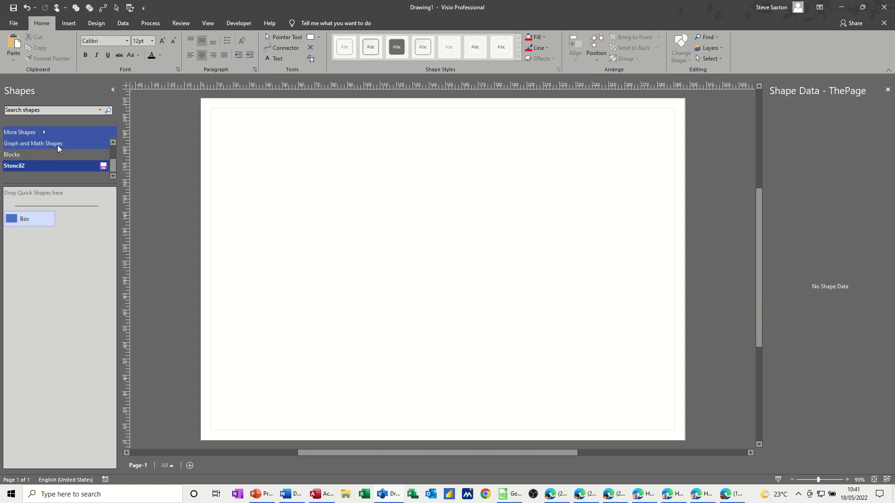
drag(116, 167, 114, 152)
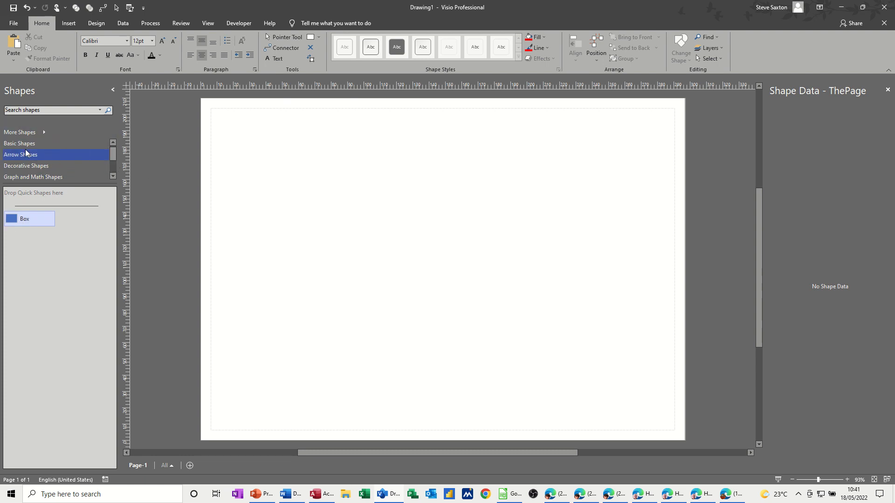
click(24, 144)
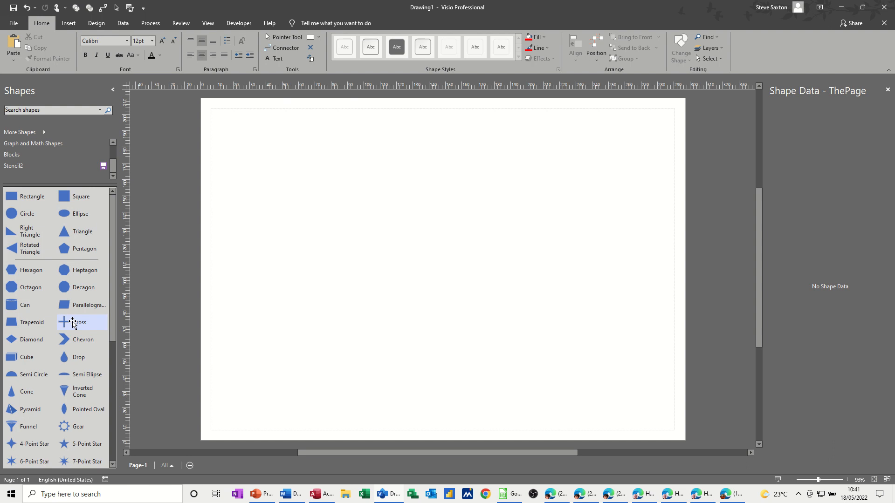
drag(73, 323, 345, 200)
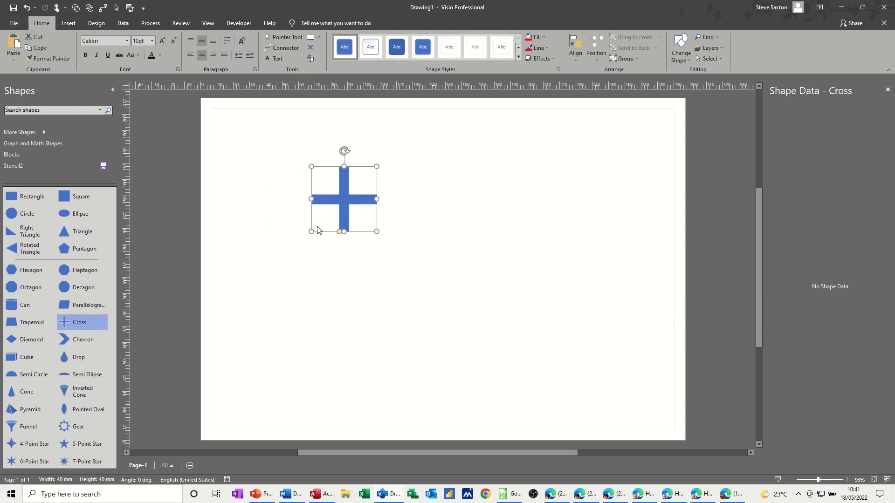
click(72, 167)
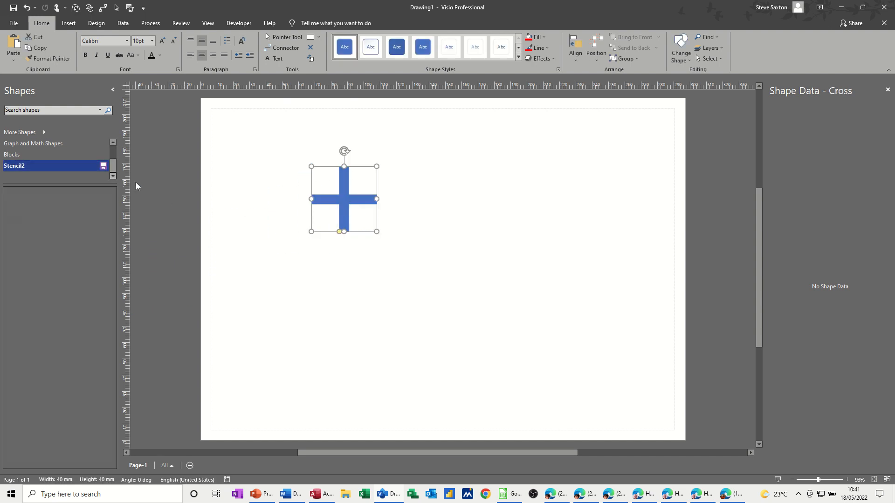
drag(342, 203, 72, 263)
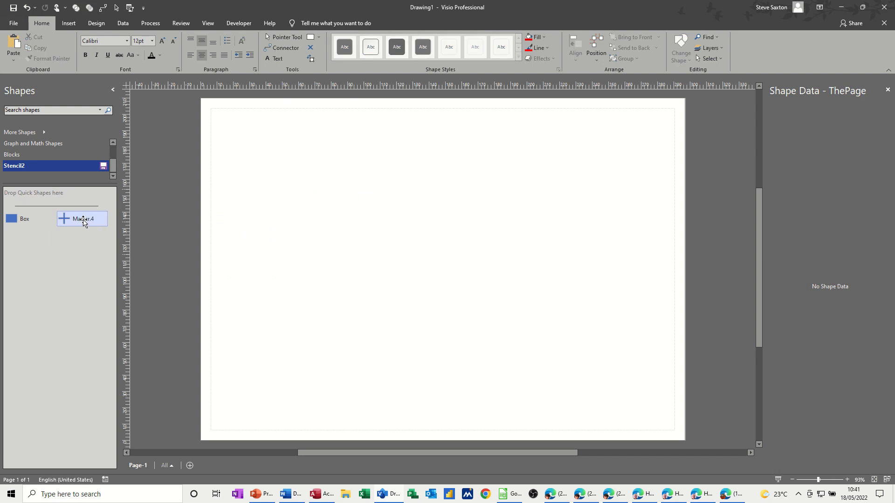
Rename the added cross master as Cross and copy the Plus from Graph and Math Shapes into the new stencil.
click(83, 219)
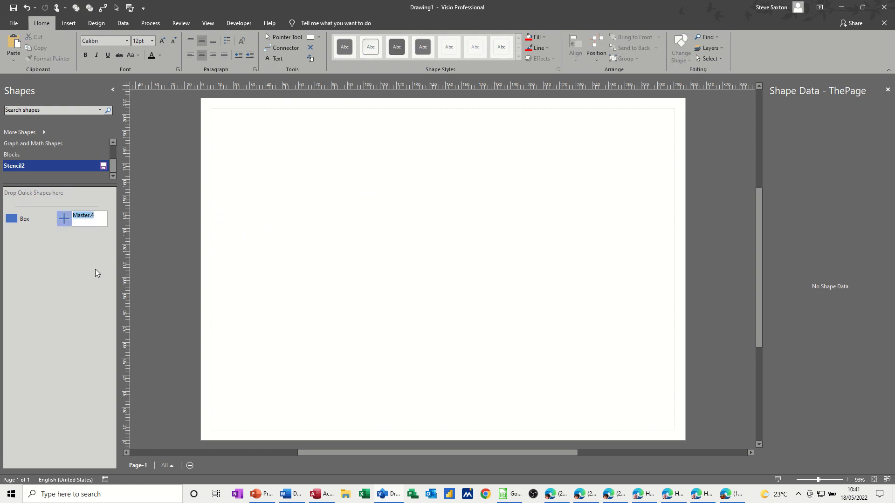
text(cross)
click(322, 238)
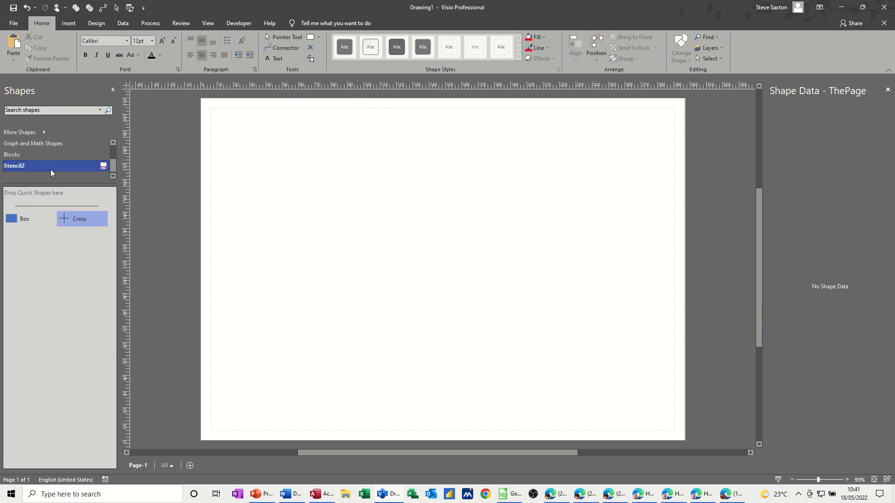
click(49, 144)
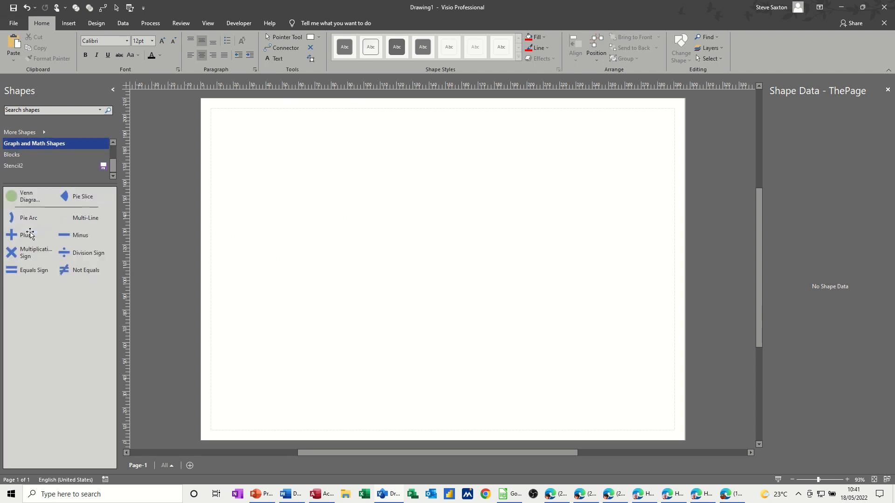
drag(26, 237, 32, 262)
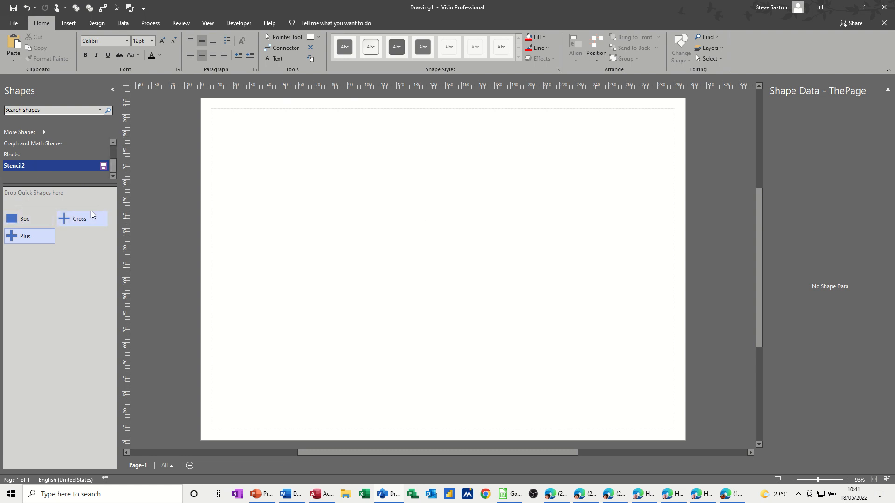
Save the new stencil as tests in the My Shapes folder and close it.
click(103, 166)
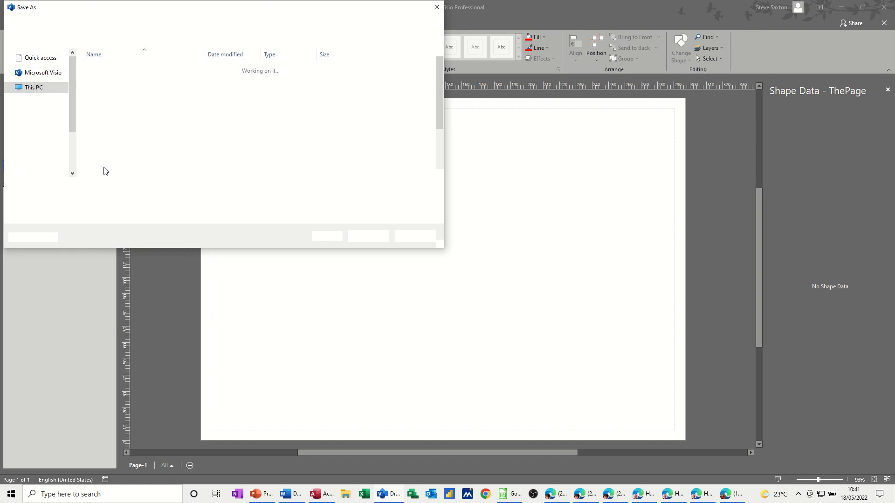
text(tests)
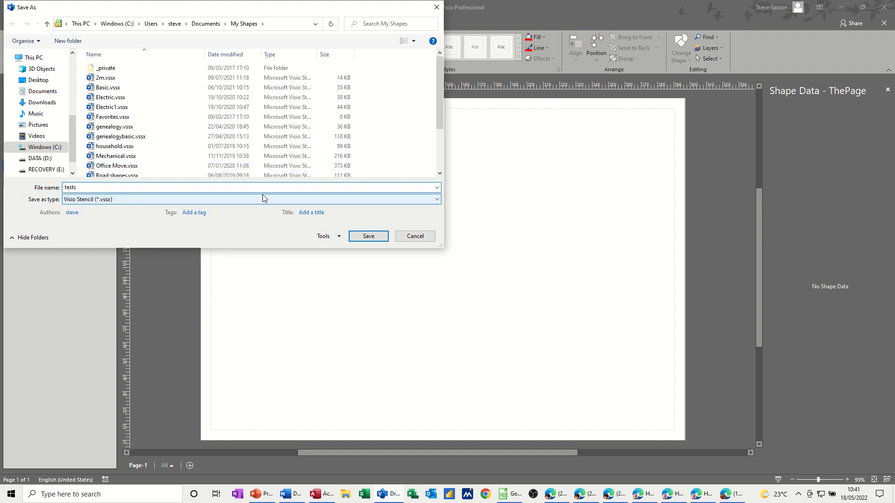
click(360, 241)
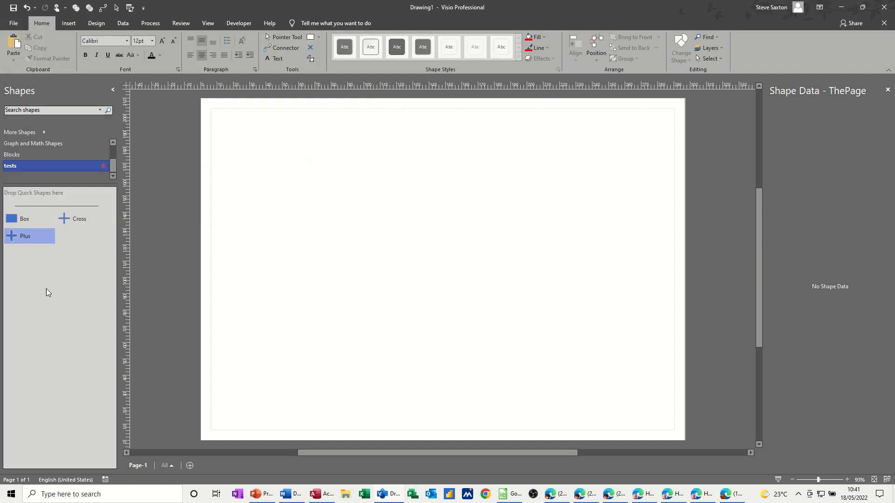
right_click(102, 166)
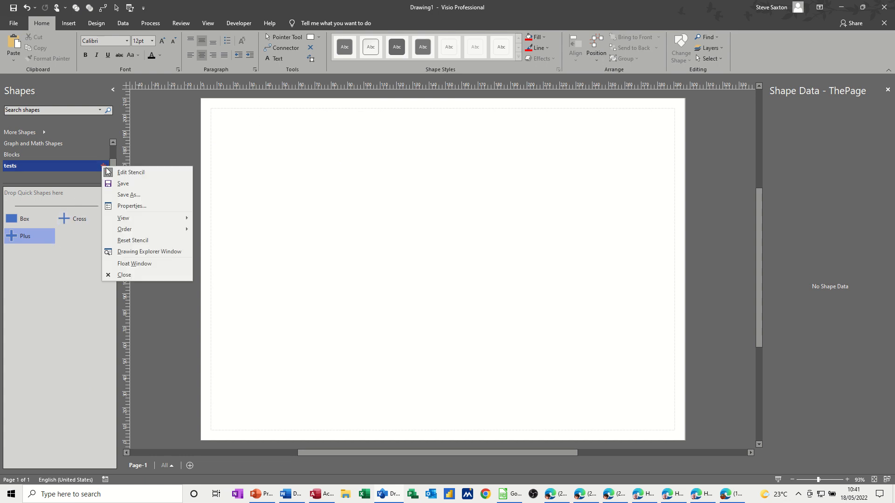
click(126, 274)
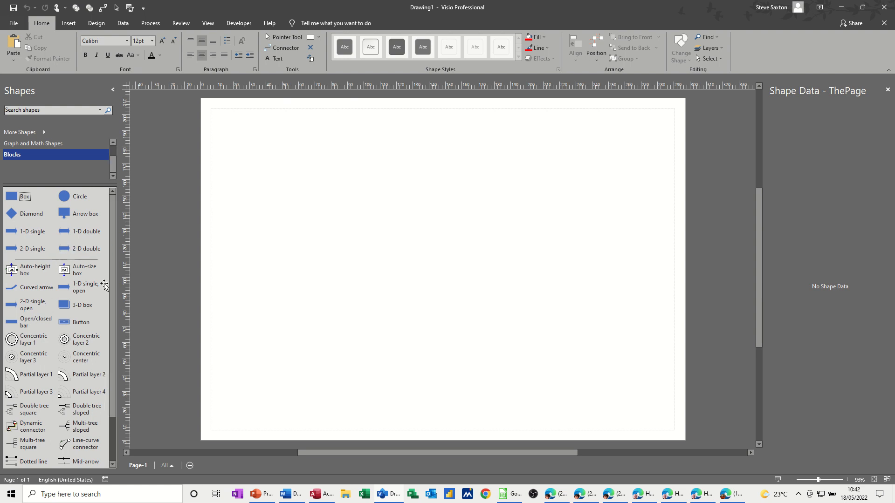
scroll(44, 276, down, 2)
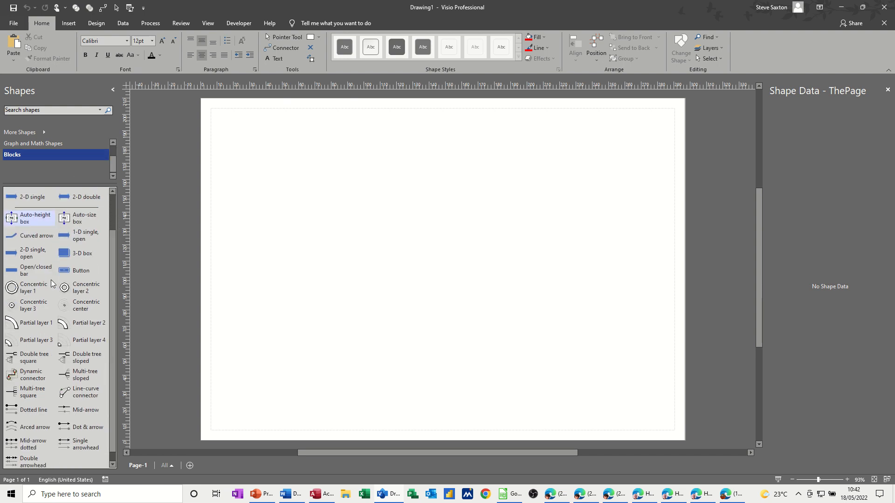
scroll(51, 281, up, 2)
click(32, 145)
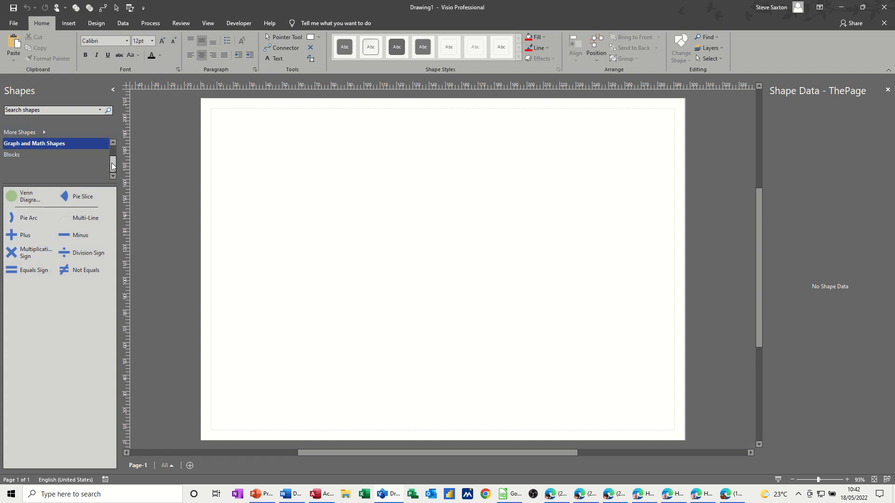
drag(113, 164, 112, 153)
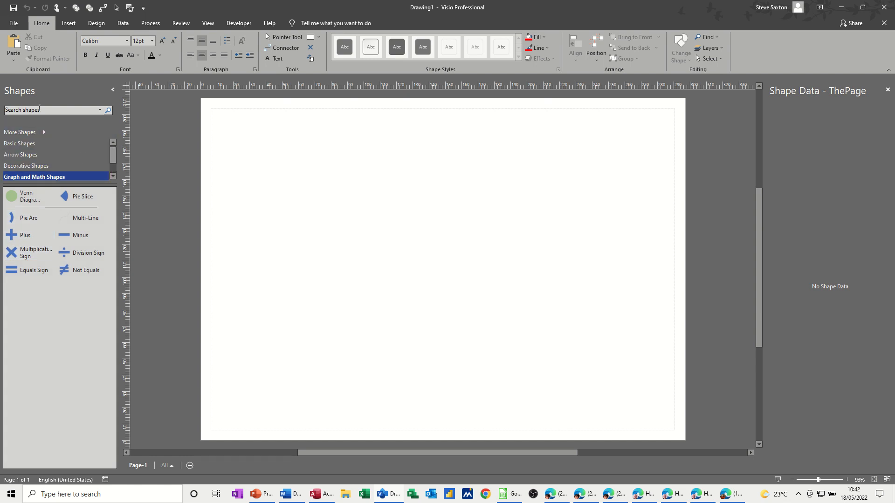
Search the shape library for car.
click(47, 109)
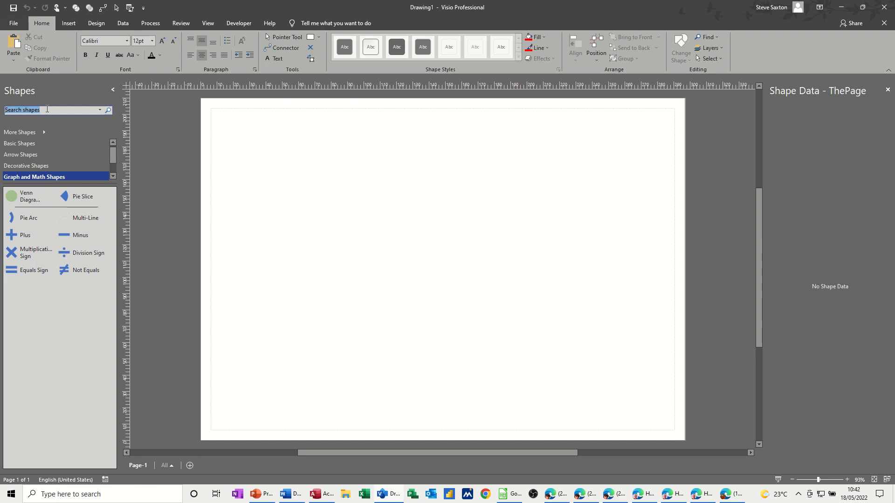
text(car)
key(Return)
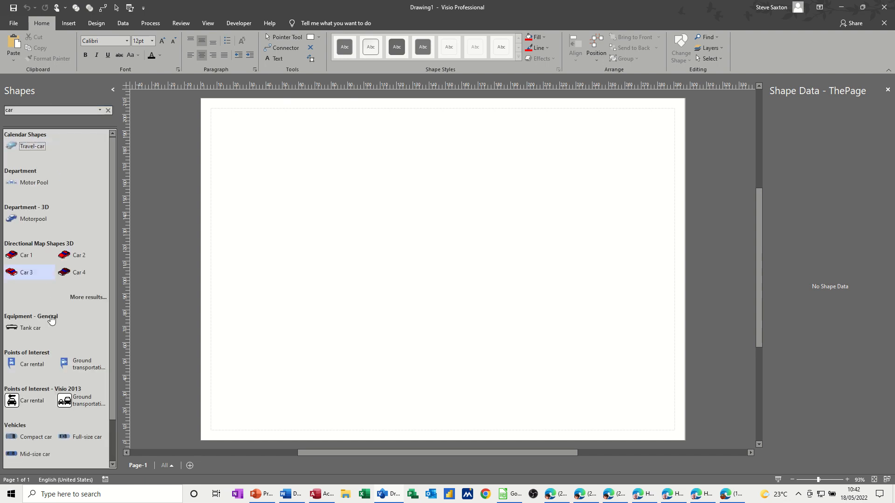
Place the Travel-car from the search results on the upper part of the page and delete it again.
drag(28, 146, 430, 213)
mouse_move(368, 188)
mouse_down()
mouse_move(236, 231)
mouse_move(372, 193)
mouse_up()
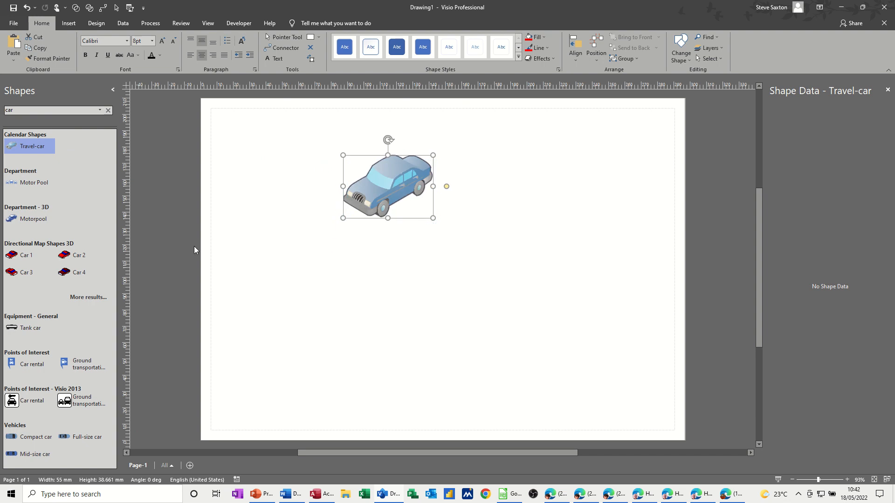
key(Delete)
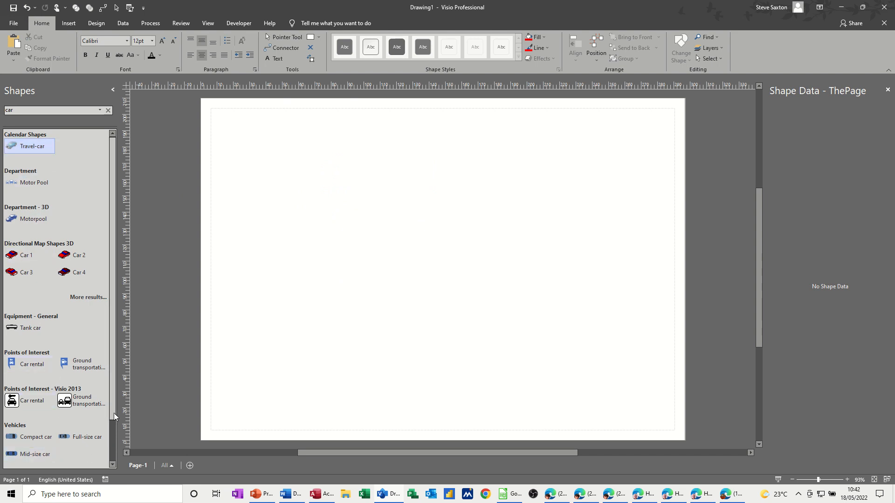
Clear the car search and display the shapes of the Basic Shapes stencil.
drag(113, 414, 118, 459)
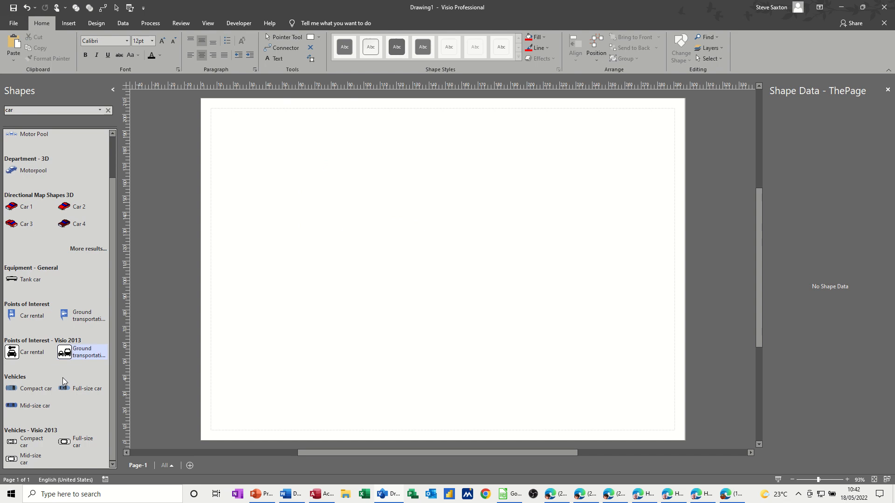
click(107, 110)
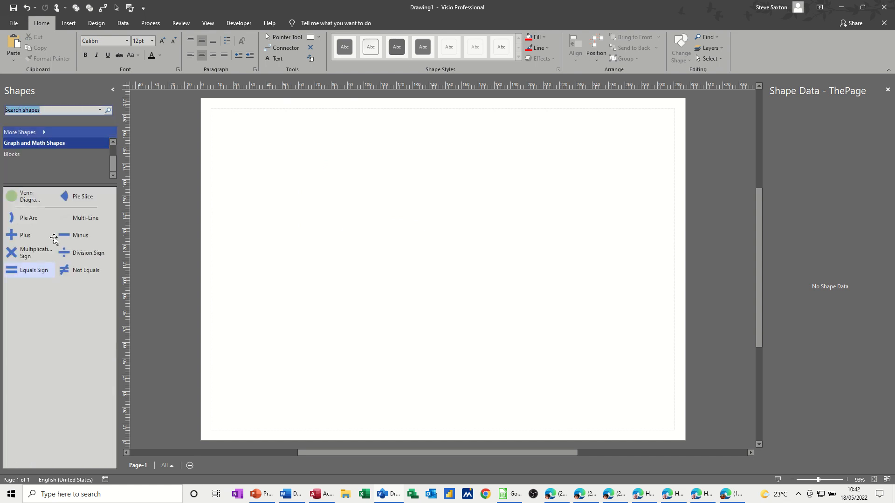
drag(111, 165, 112, 150)
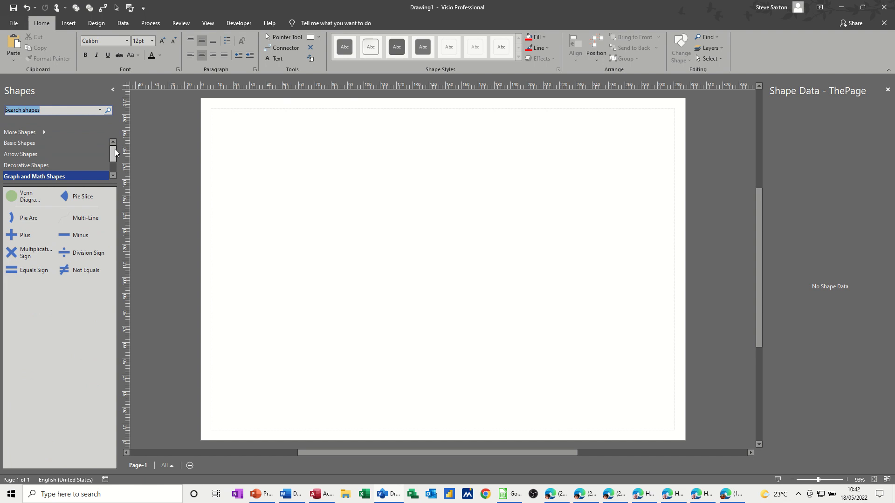
click(17, 144)
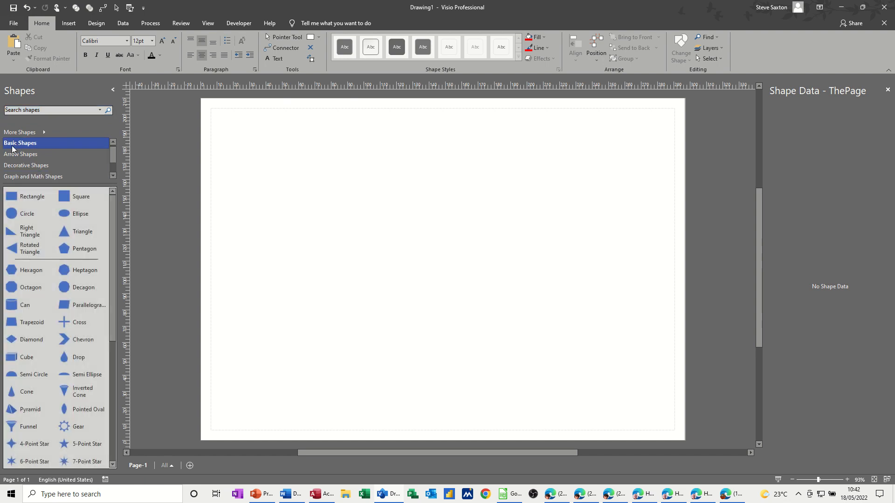
scroll(26, 156, down, 1)
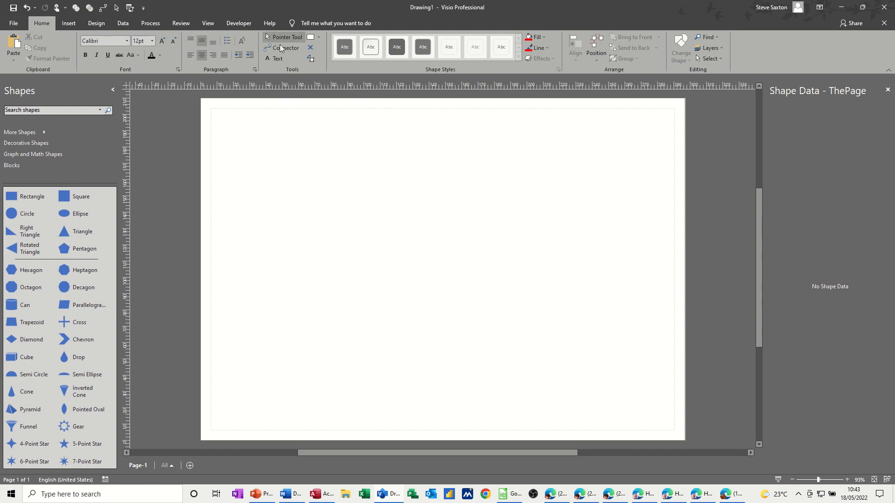
Place two 40 mm squares side by side on the upper half of the page, aligned horizontally with a gap between them.
drag(66, 200, 323, 185)
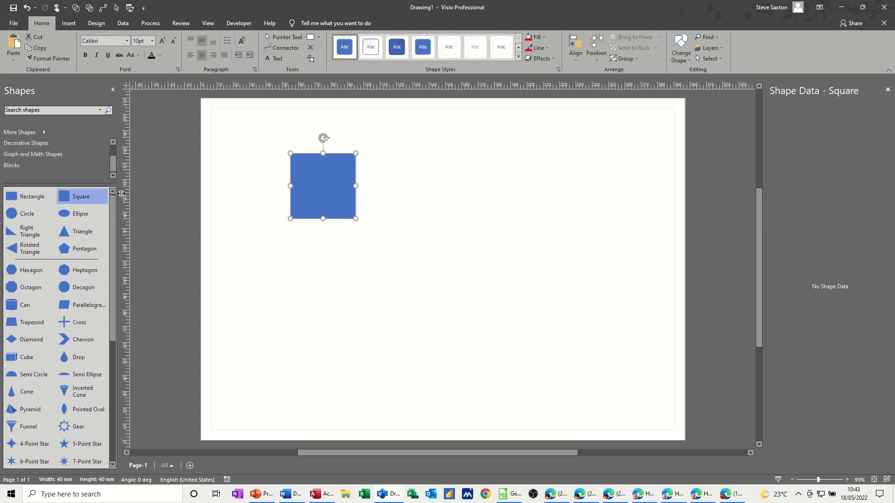
drag(65, 198, 437, 218)
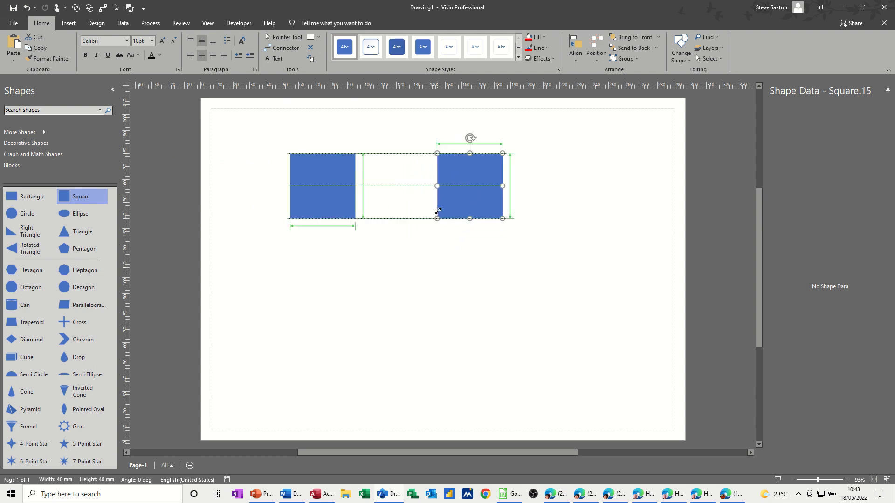
Place a rectangle about 102 mm wide below the two squares and reduce its height to 40 mm.
drag(21, 200, 449, 378)
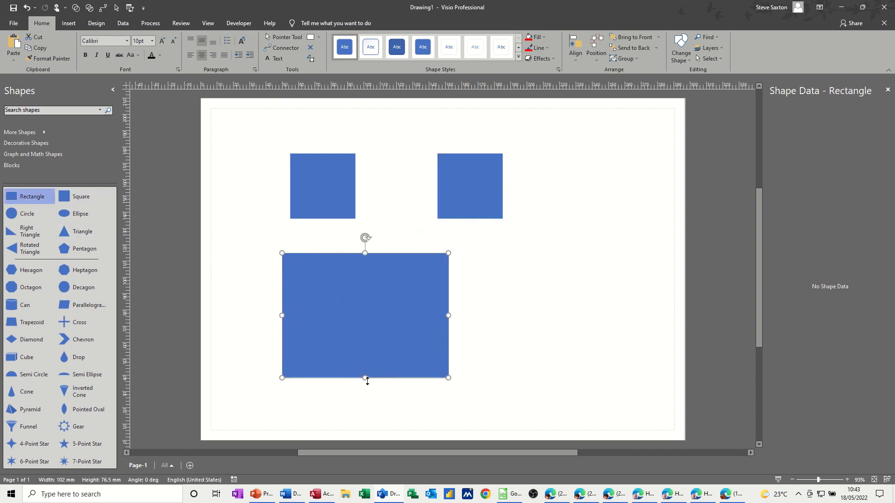
drag(369, 373, 366, 318)
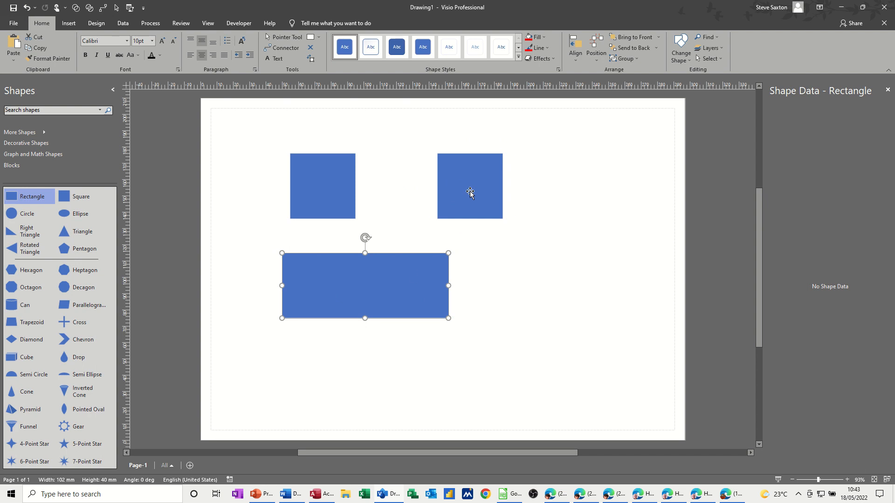
Move the right square slightly farther from the left one, keeping them aligned, and delete the rectangle below them.
click(470, 192)
drag(470, 219, 519, 218)
click(409, 291)
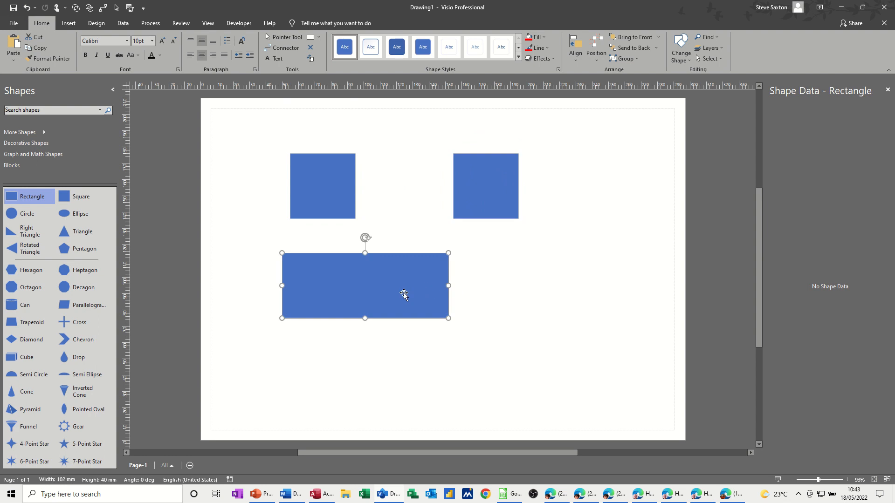
key(Delete)
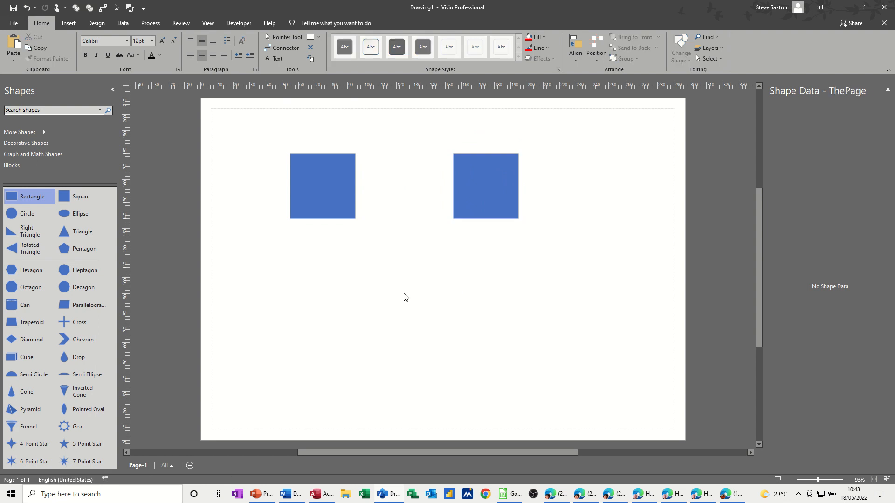
Connect the left square's inner side point to the facing side point of the right square with the Connector tool.
click(318, 186)
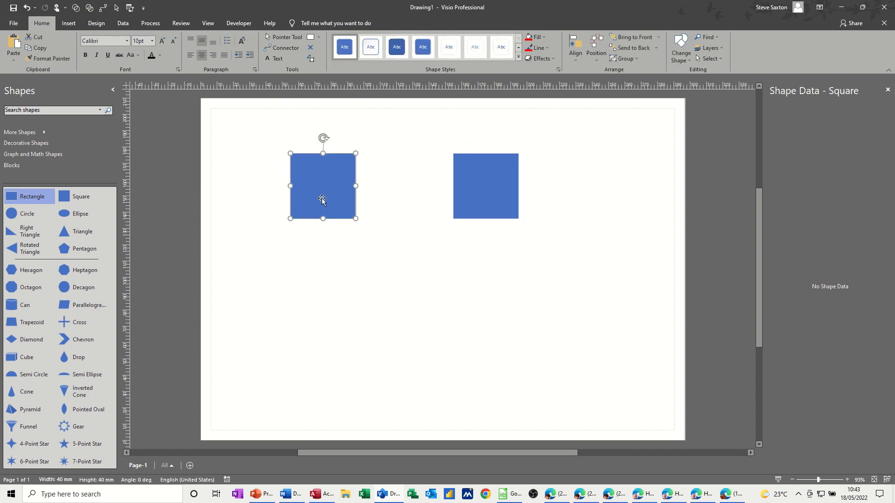
click(281, 48)
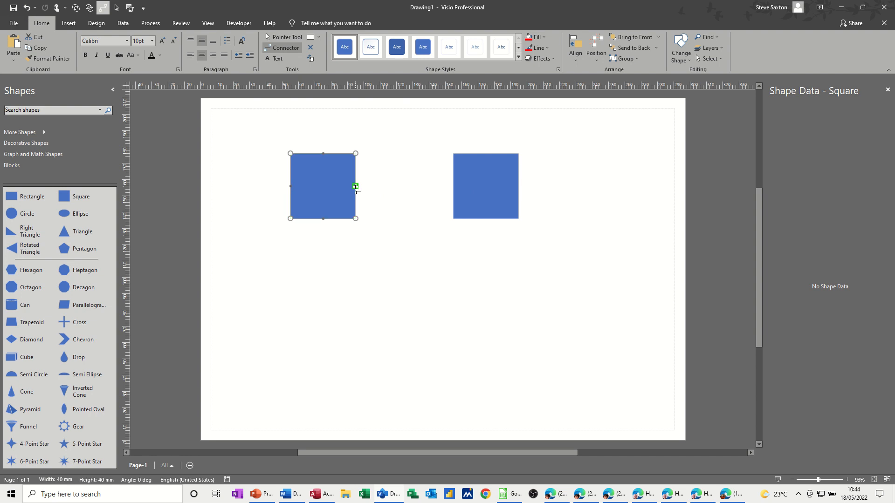
drag(356, 187, 369, 185)
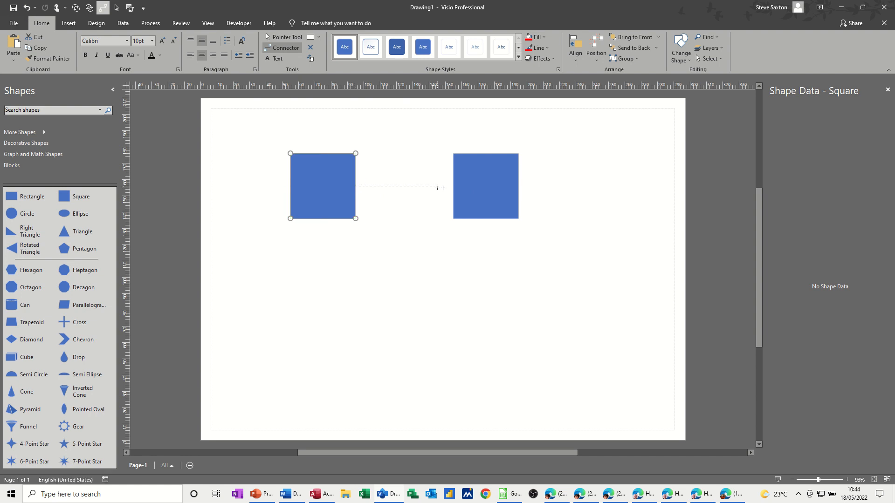
drag(454, 186, 453, 187)
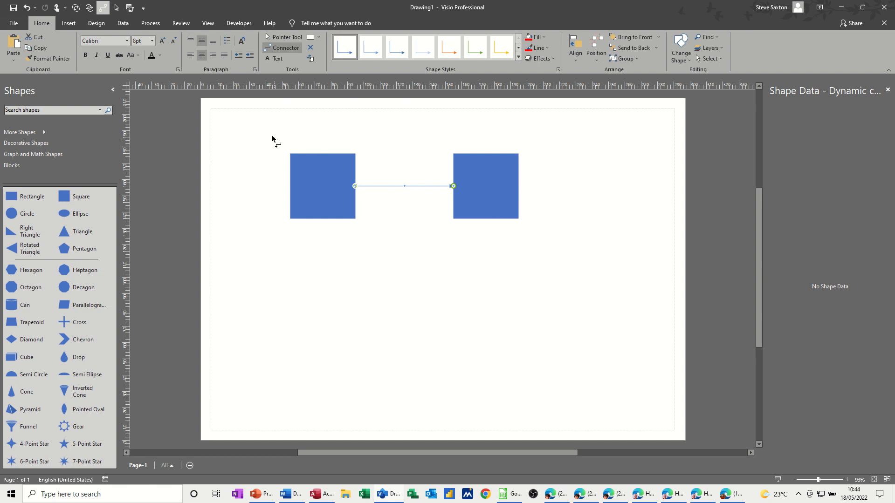
Move the right square below the left one and back level beside it, then delete the connector between them.
click(282, 39)
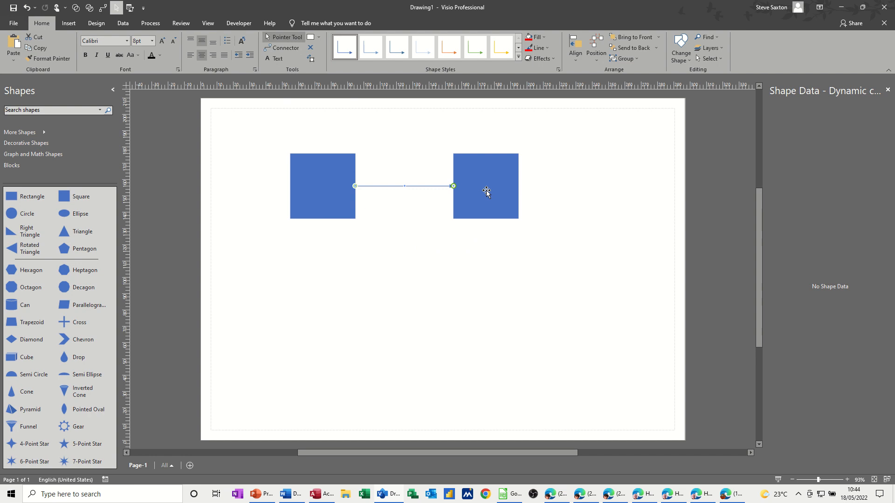
drag(487, 191, 347, 298)
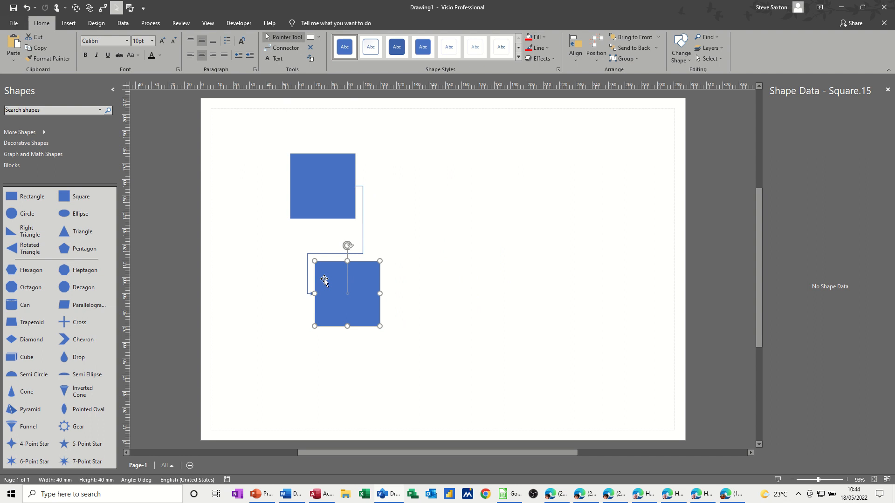
drag(345, 303, 458, 188)
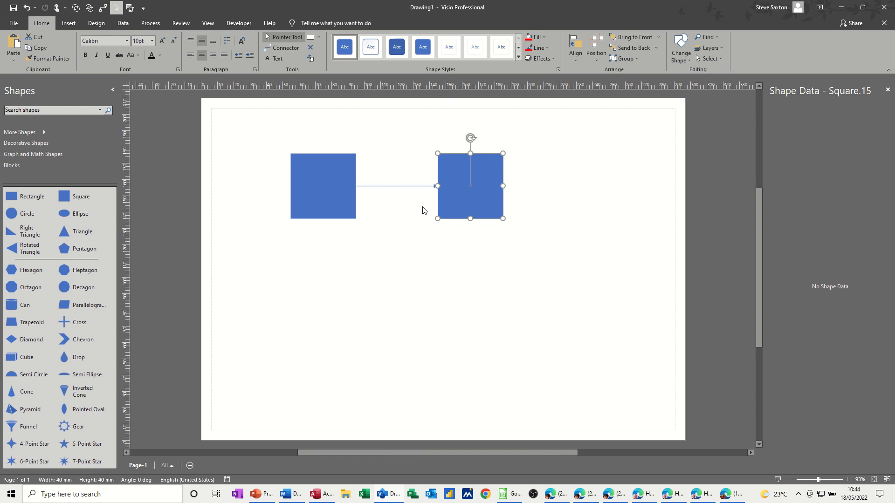
click(397, 187)
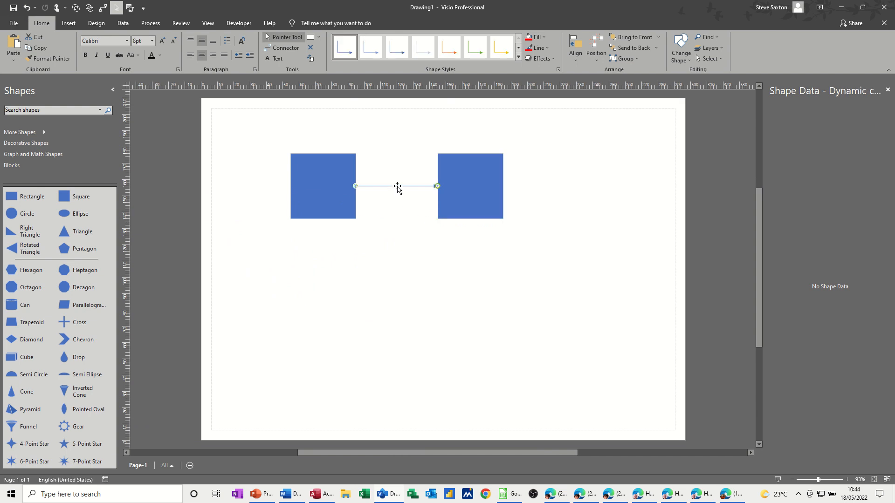
key(Delete)
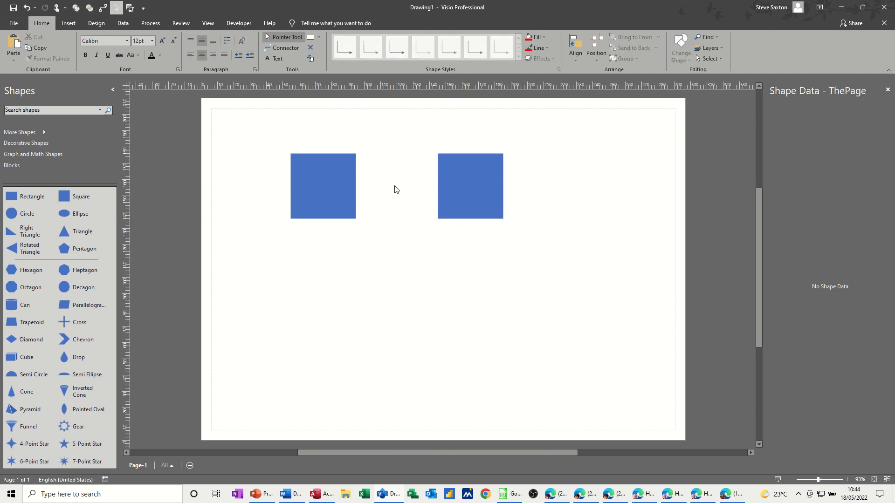
Connect the squares with a connector glued to each whole shape, and move the right square closer to the left one.
click(284, 50)
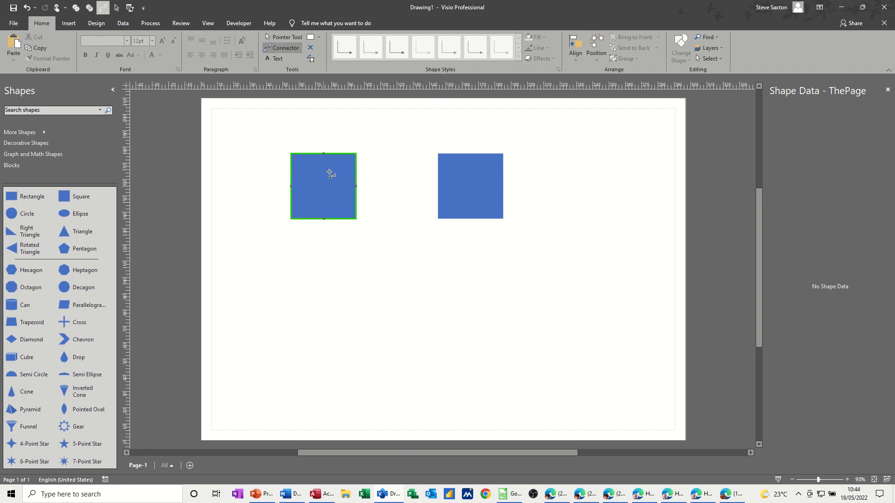
drag(330, 173, 464, 174)
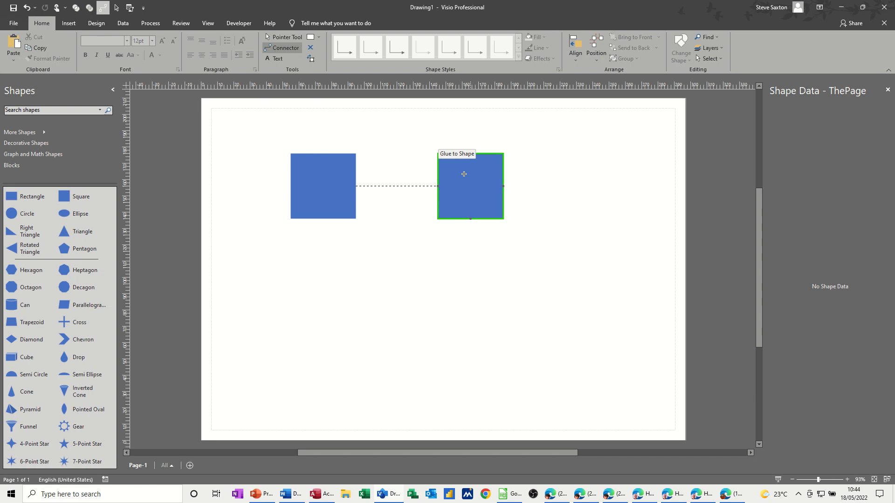
drag(463, 174, 464, 174)
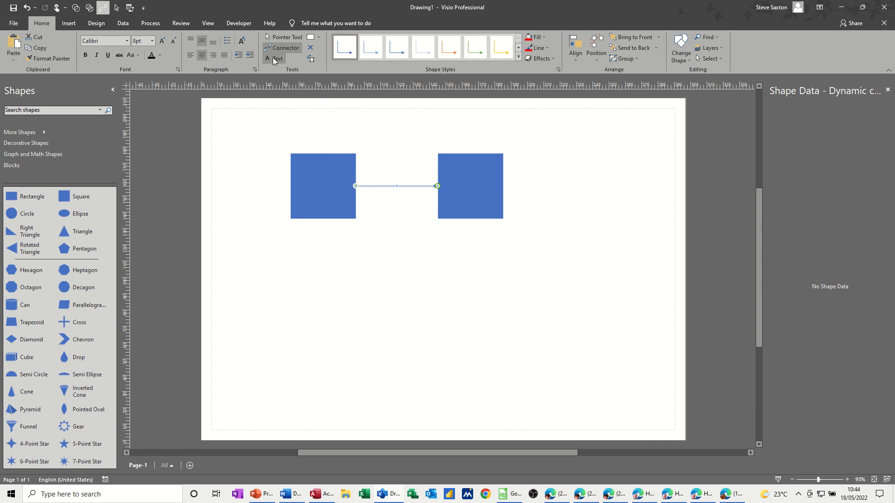
click(284, 38)
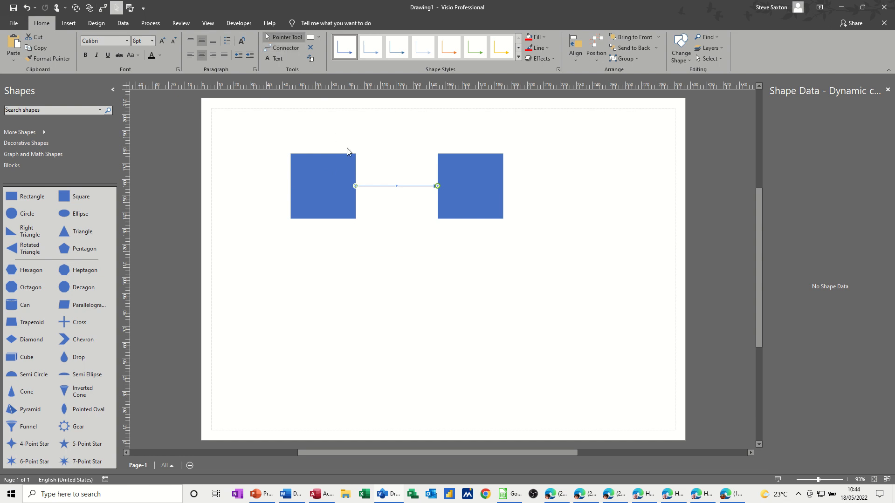
mouse_move(453, 188)
mouse_down()
mouse_move(395, 263)
mouse_move(320, 296)
mouse_move(245, 208)
mouse_move(219, 195)
mouse_move(276, 118)
mouse_move(323, 107)
mouse_move(442, 192)
mouse_up()
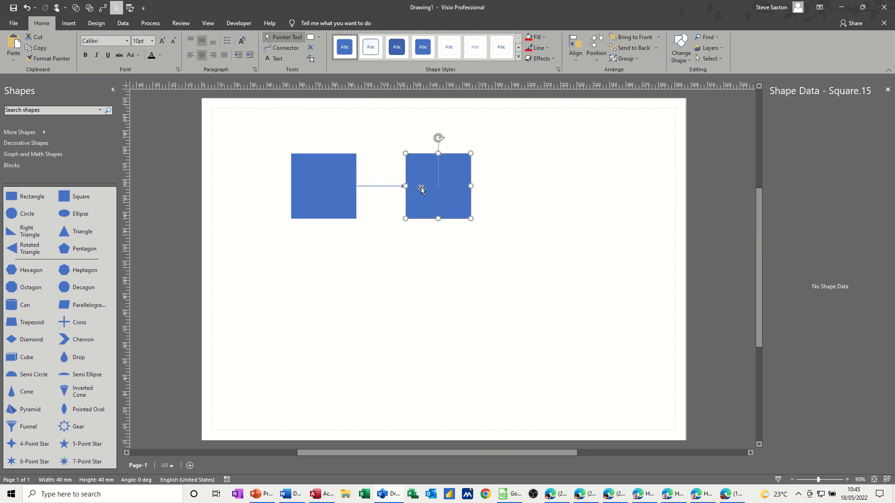
Enter "Test" in the left square and align the text to the top and left of the shape.
click(325, 170)
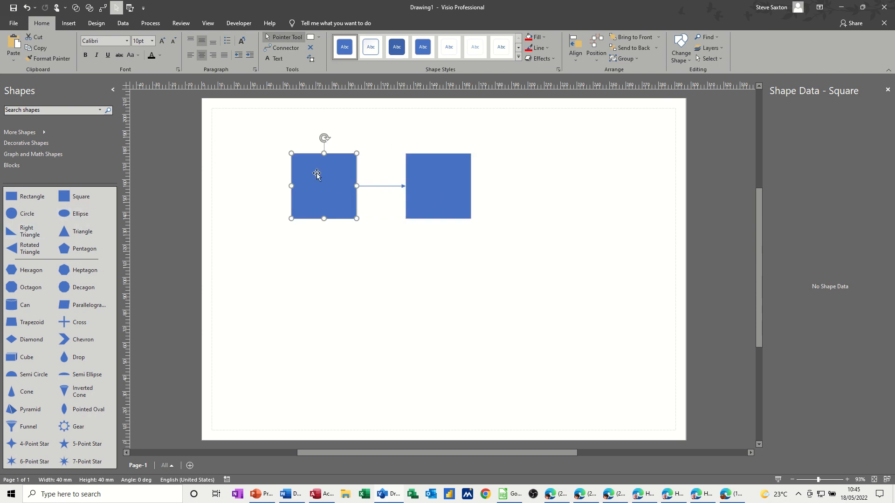
text(Test)
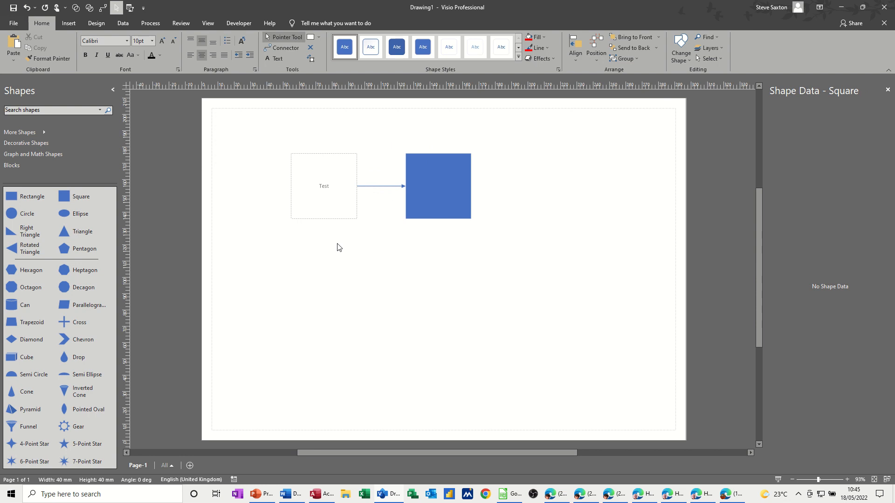
click(339, 247)
click(320, 200)
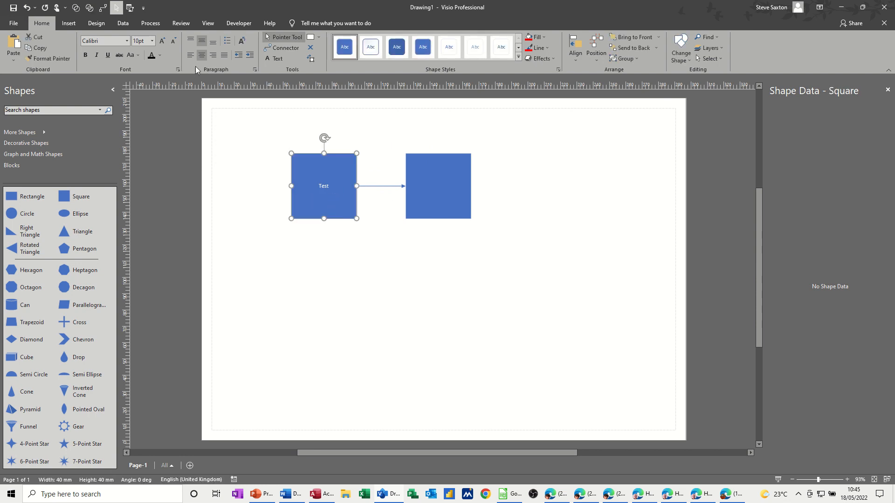
click(191, 41)
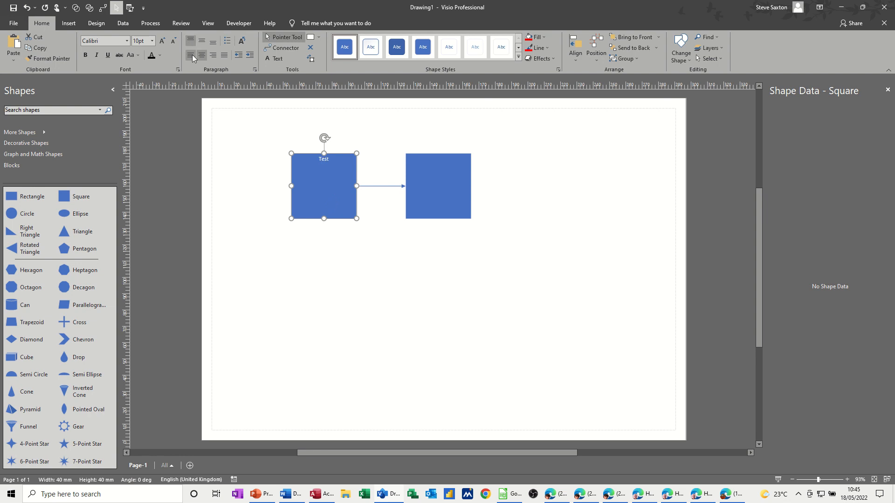
click(191, 56)
Format the left square's text as bullets and add a second bullet reading "Test".
click(226, 42)
double_click(316, 162)
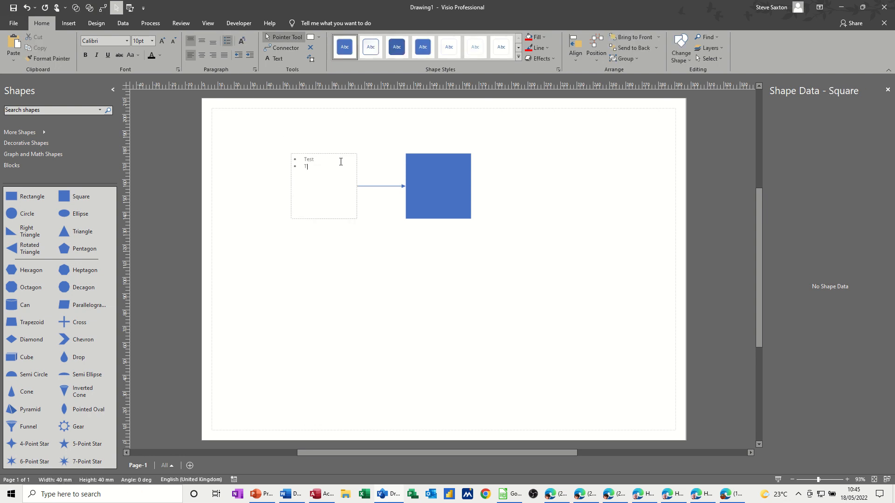
click(354, 238)
Examine the font, character, paragraph, text block, tab and bullet settings for the left square's text.
click(326, 180)
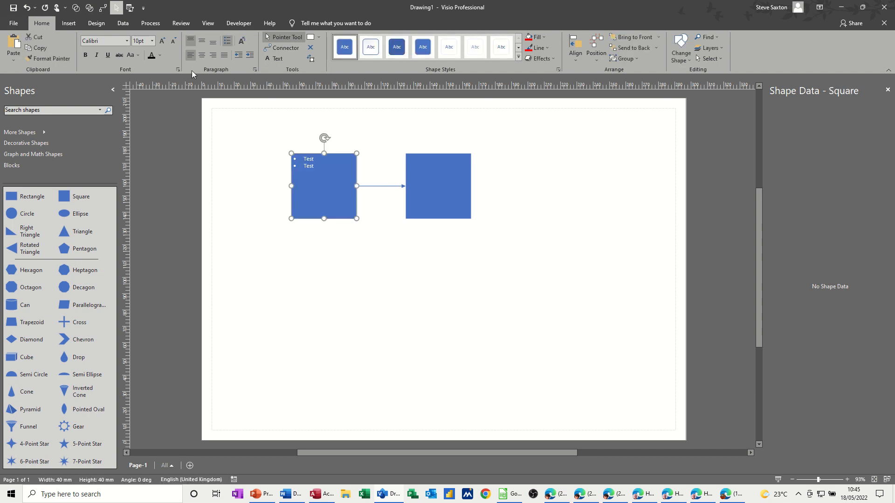
click(255, 69)
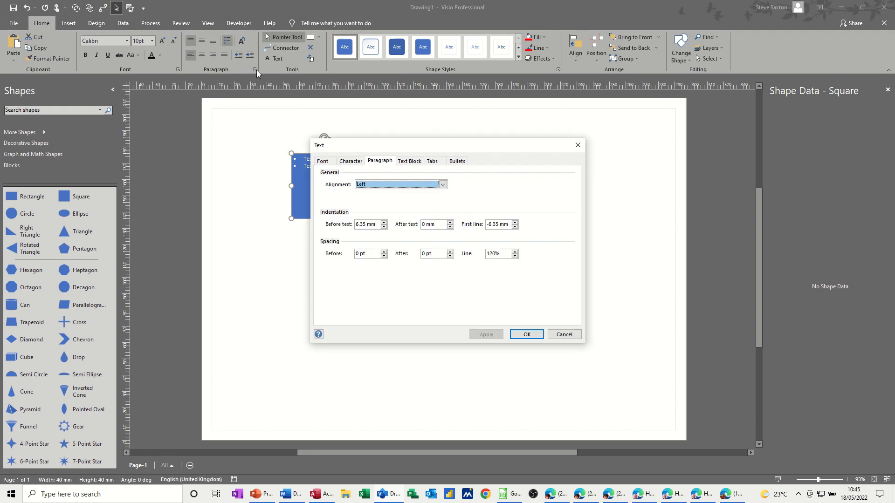
drag(348, 150, 315, 242)
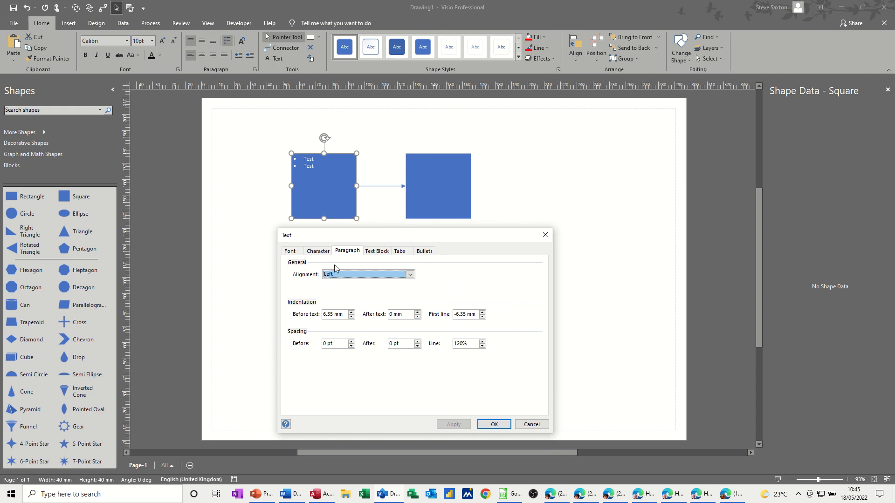
click(290, 252)
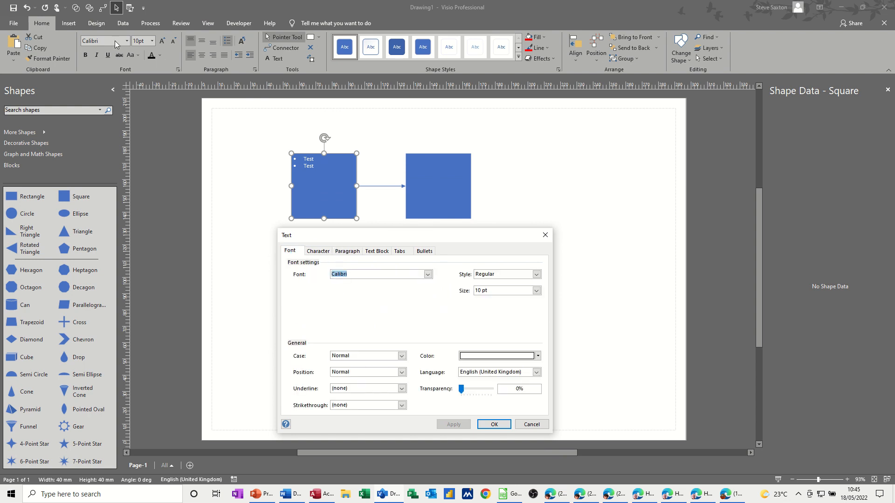
click(321, 251)
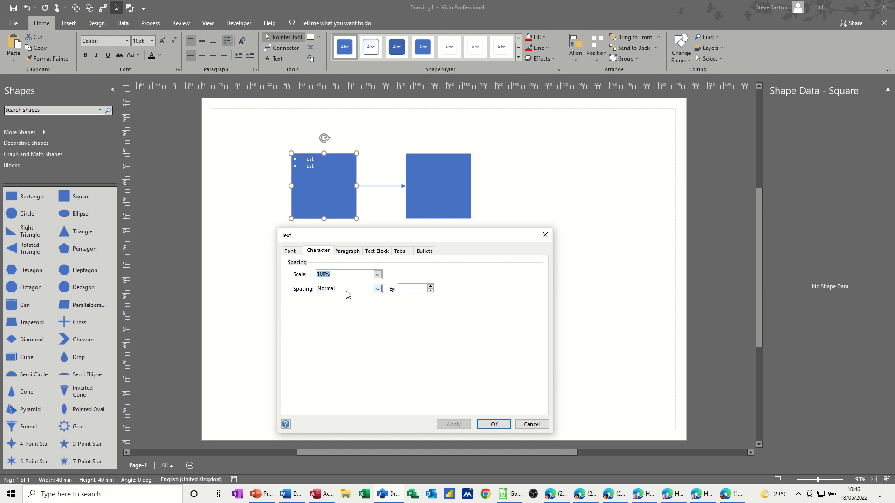
click(345, 252)
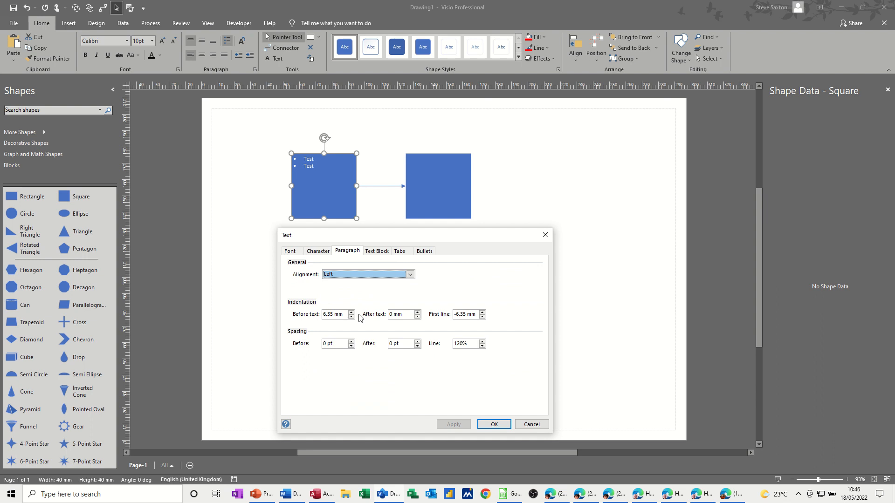
click(378, 251)
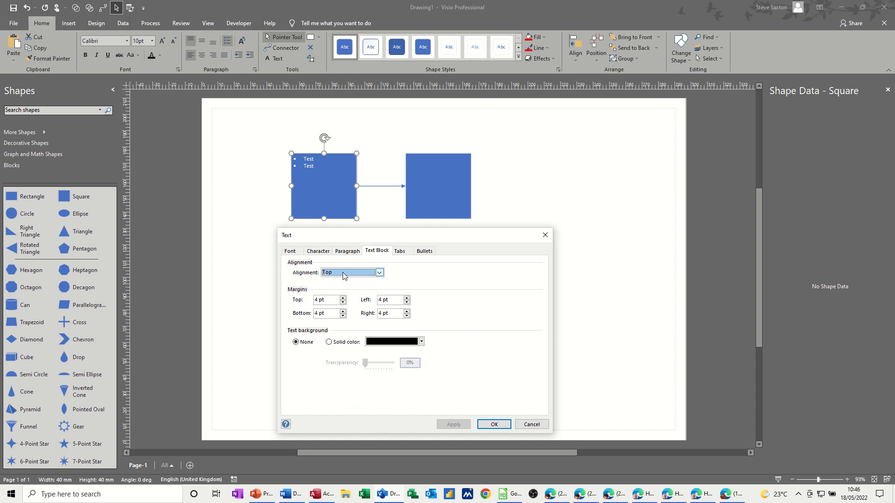
click(401, 251)
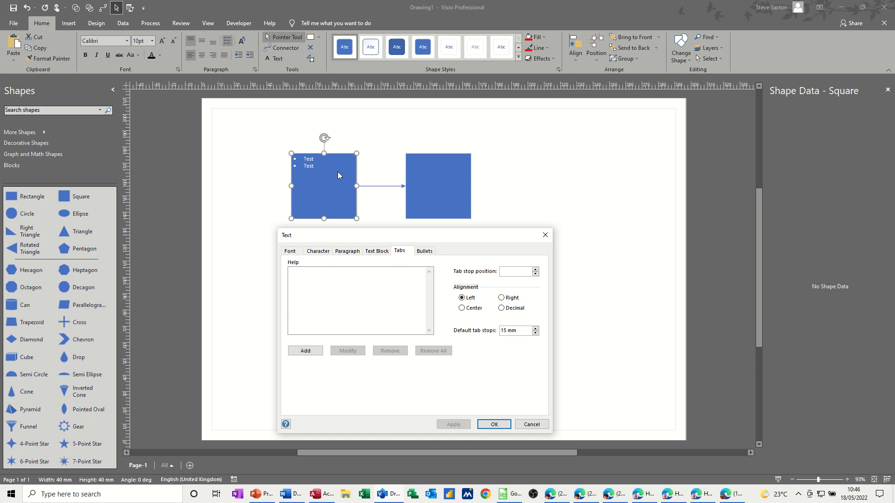
click(424, 252)
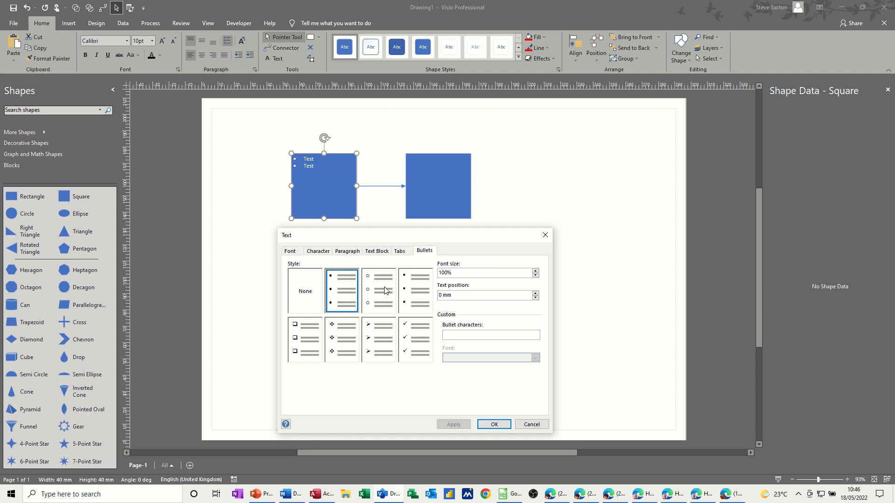
Try the hollow circle bullet style, return to solid round bullets, and enter a 50 mm tab stop position for the text.
click(381, 304)
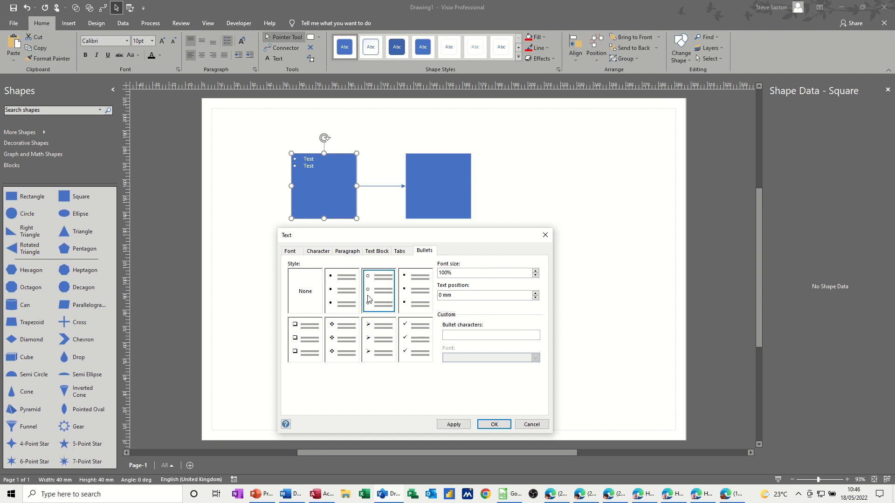
click(353, 296)
click(402, 253)
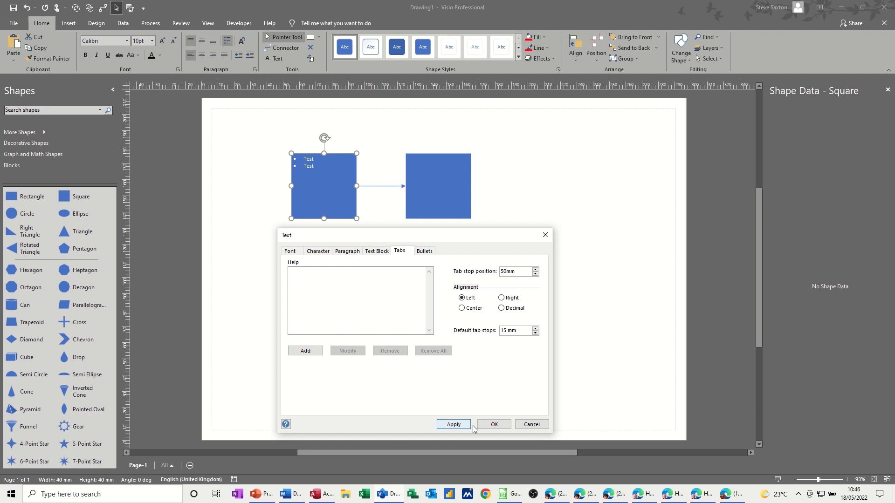
click(494, 424)
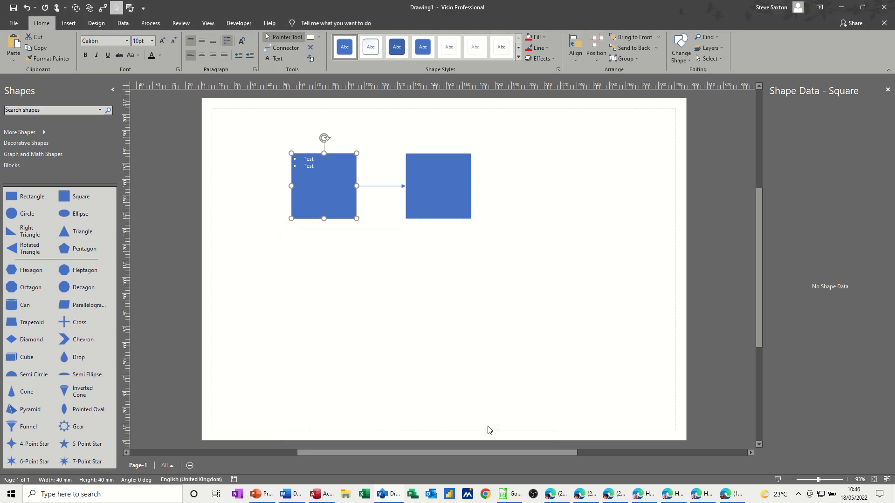
Try entering additional text in the left square's bulleted list and remove it again.
double_click(313, 168)
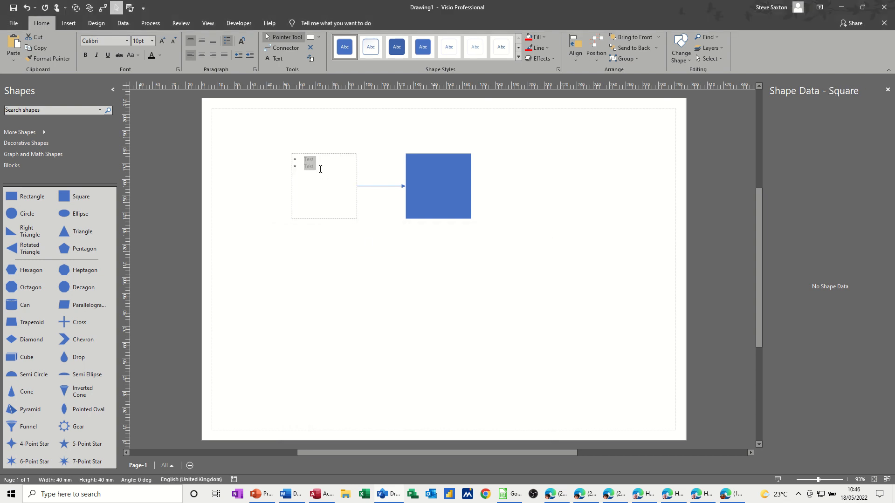
click(325, 178)
text(te)
key(BackSpace)
key(BackSpace)
click(345, 249)
click(334, 187)
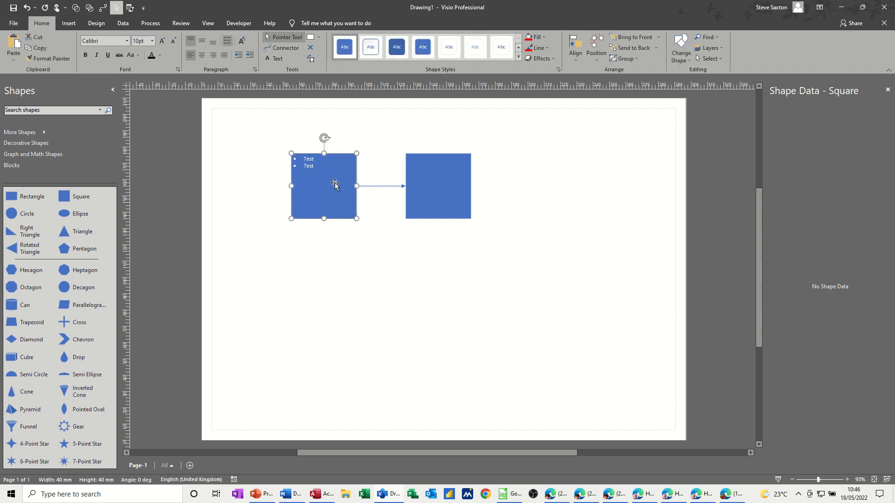
Add a text box about 54 by 20 mm reading "test" below the squares and move it beneath the left square.
click(274, 59)
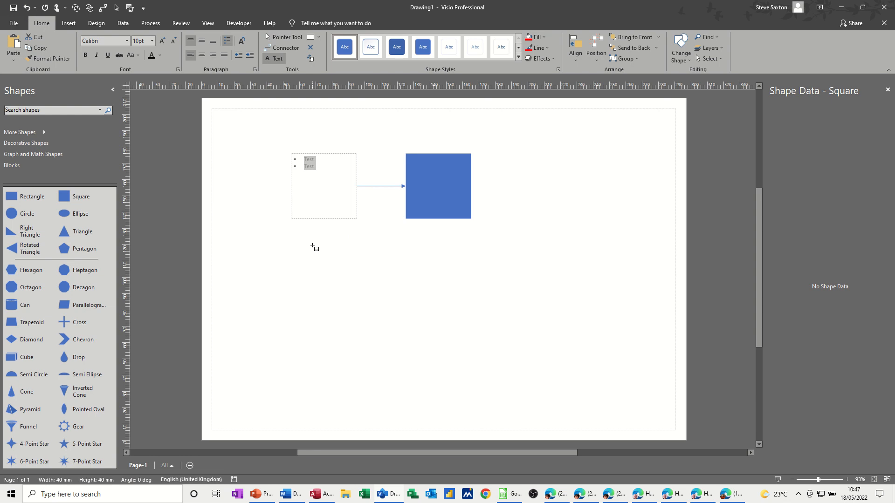
drag(313, 244, 401, 278)
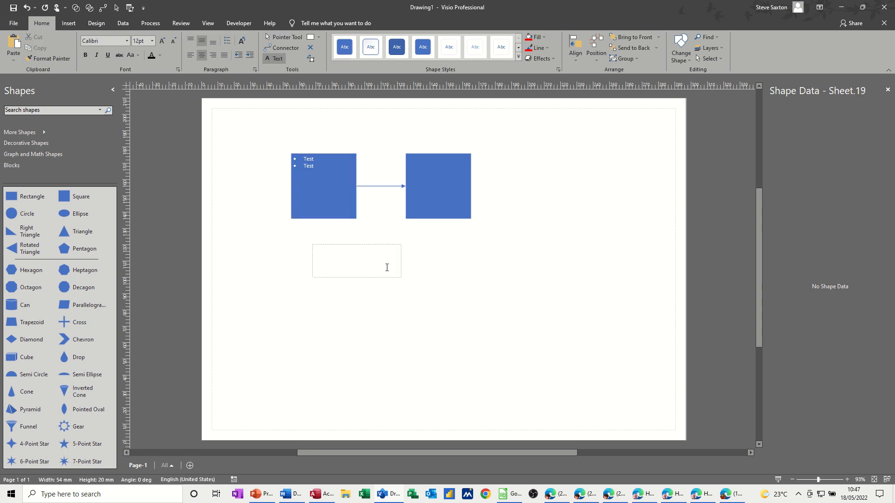
text(test)
click(284, 37)
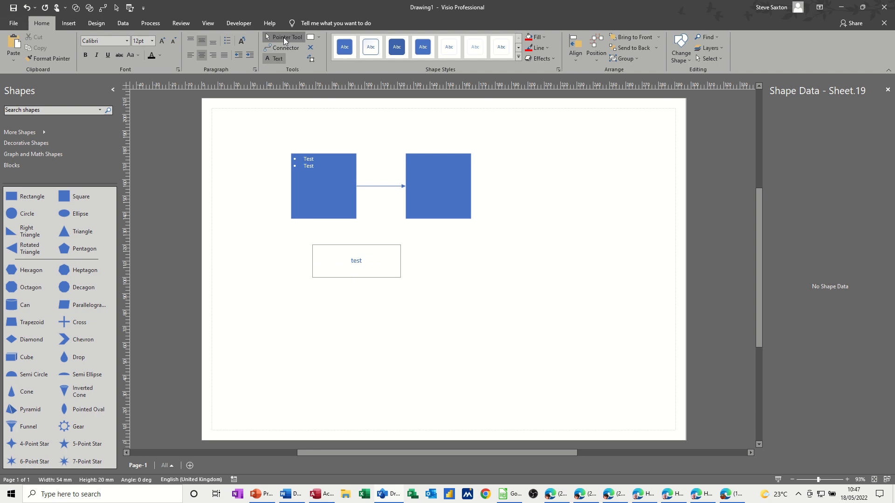
drag(385, 278, 353, 277)
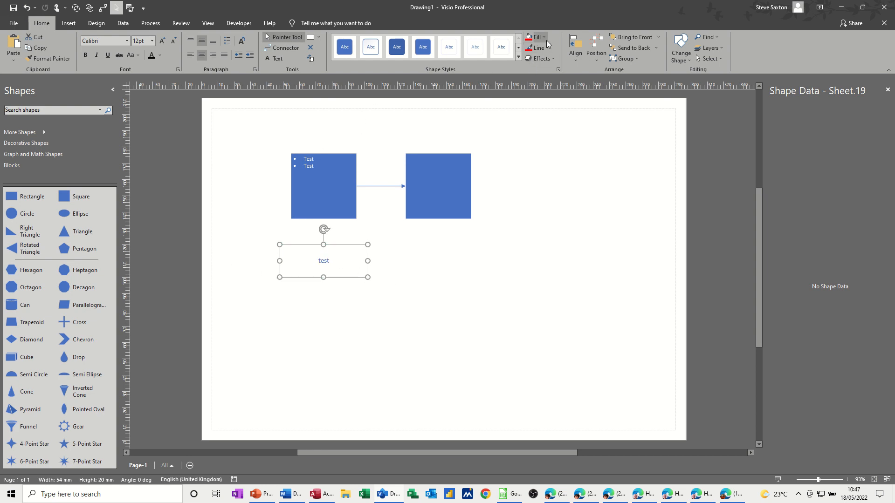
Give the text box a red fill, blue glow, first bevel style and black text, and enlarge it to about 77 by 29 mm.
click(531, 39)
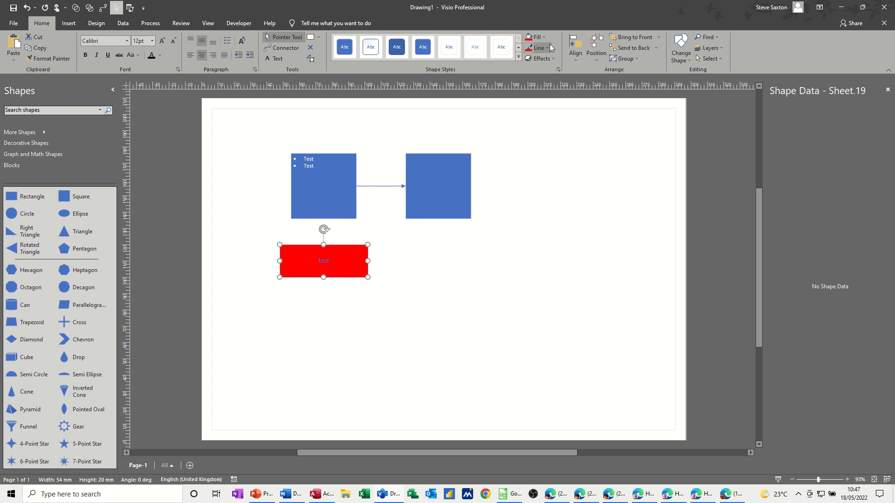
click(552, 58)
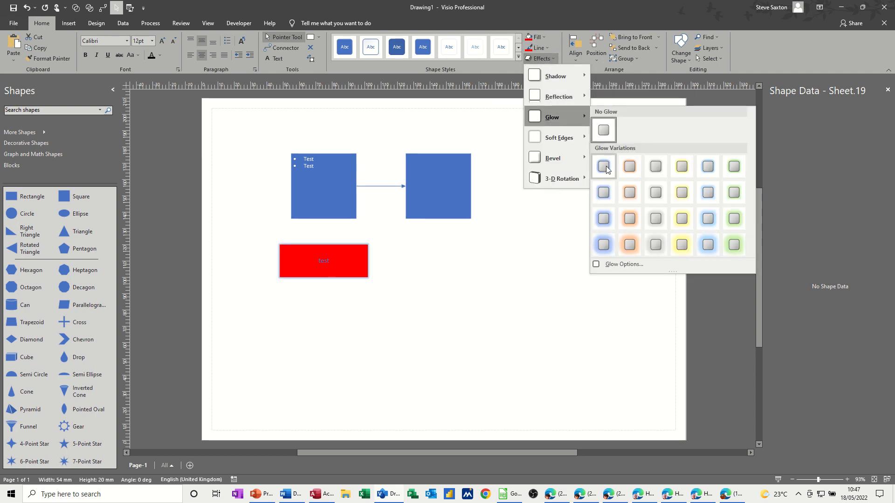
click(605, 167)
click(553, 62)
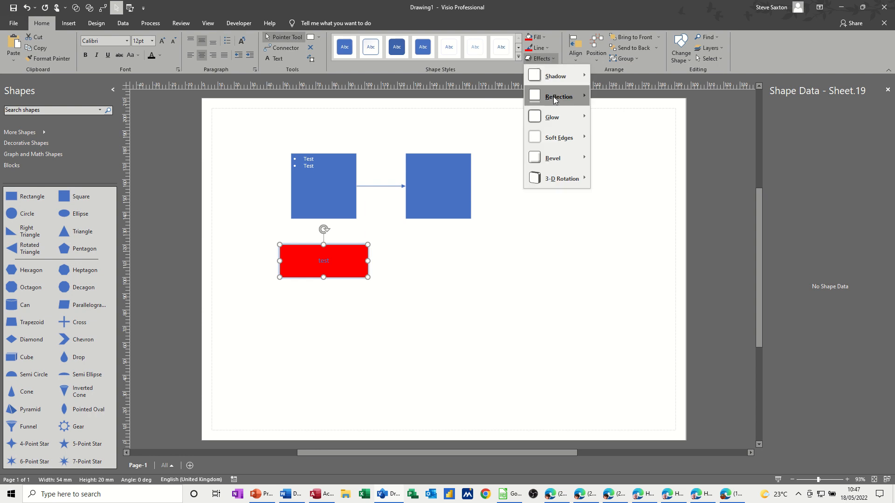
mouse_move(580, 161)
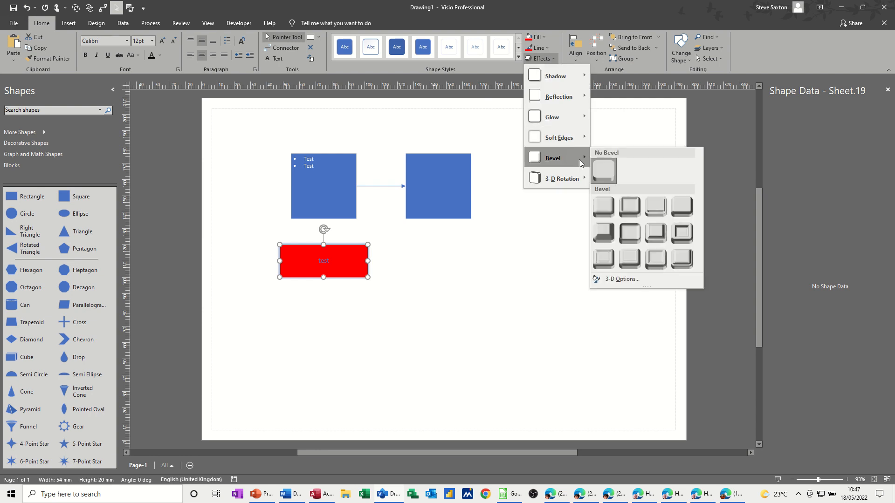
click(605, 206)
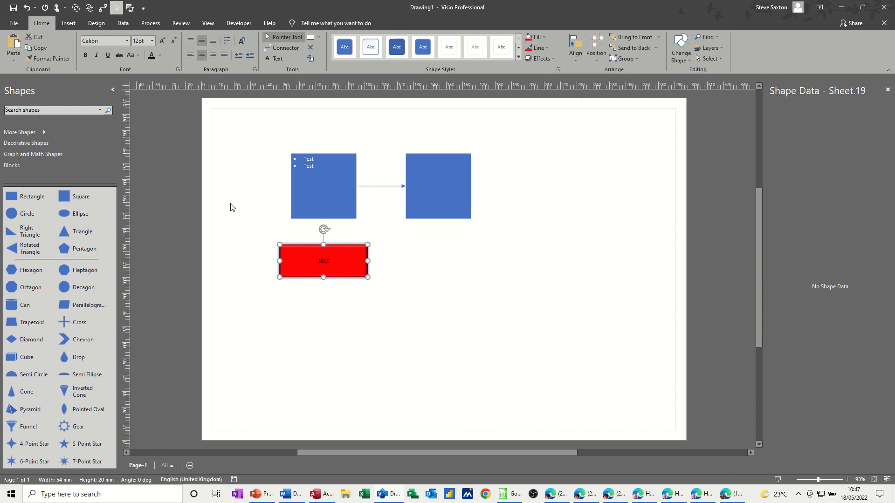
mouse_move(367, 278)
mouse_down()
mouse_move(406, 291)
mouse_move(379, 252)
mouse_move(379, 274)
mouse_up()
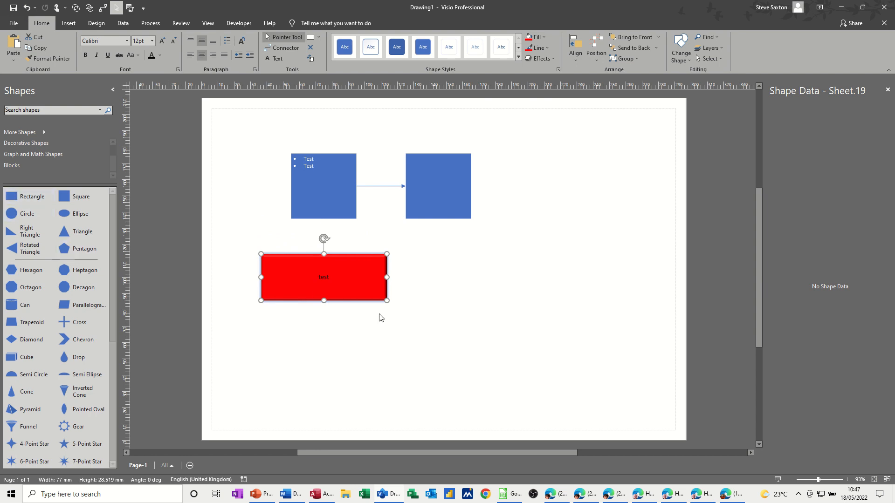
Place a rectangle about 77 by 30 mm beside the red text box and give it a red fill and the first bevel style.
drag(32, 201, 568, 278)
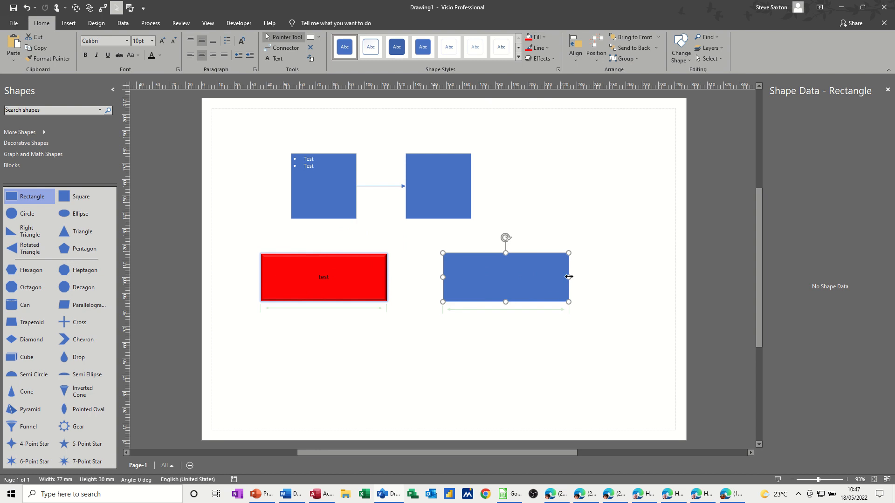
click(534, 37)
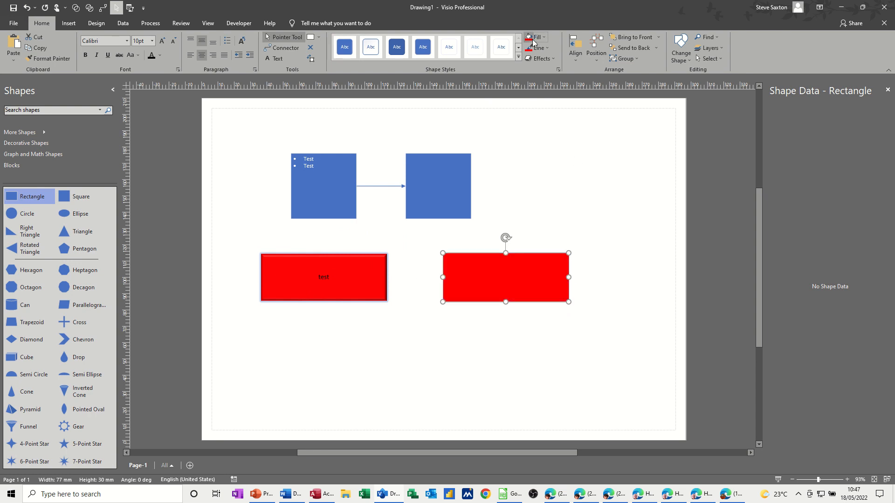
click(541, 58)
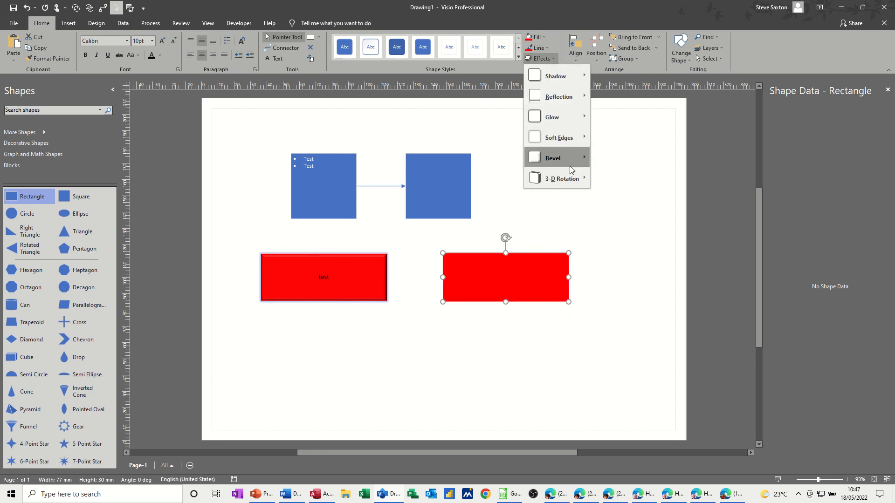
mouse_move(569, 159)
click(597, 206)
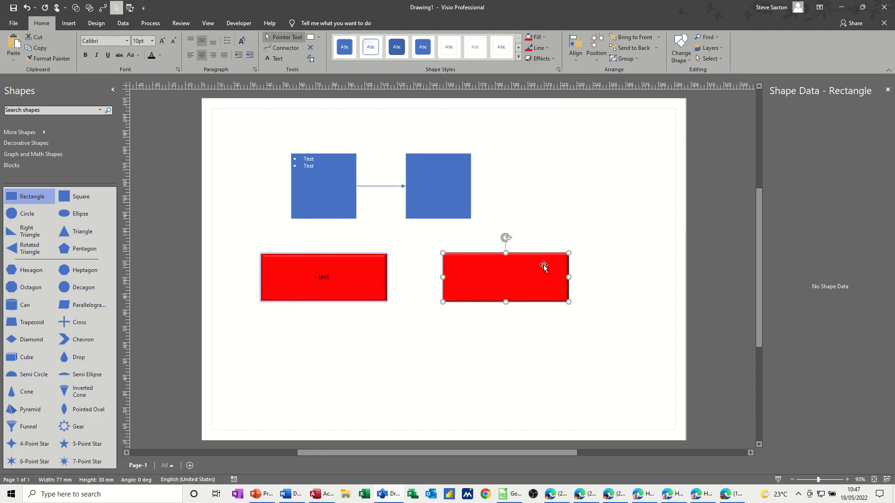
Enter "Test" in the red rectangle and compare it with the red text box by selecting each.
text(Test)
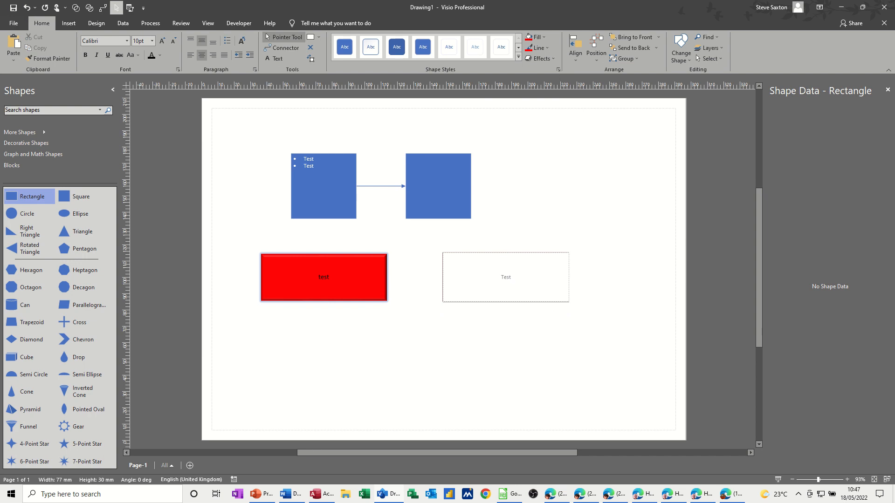
click(541, 340)
click(511, 279)
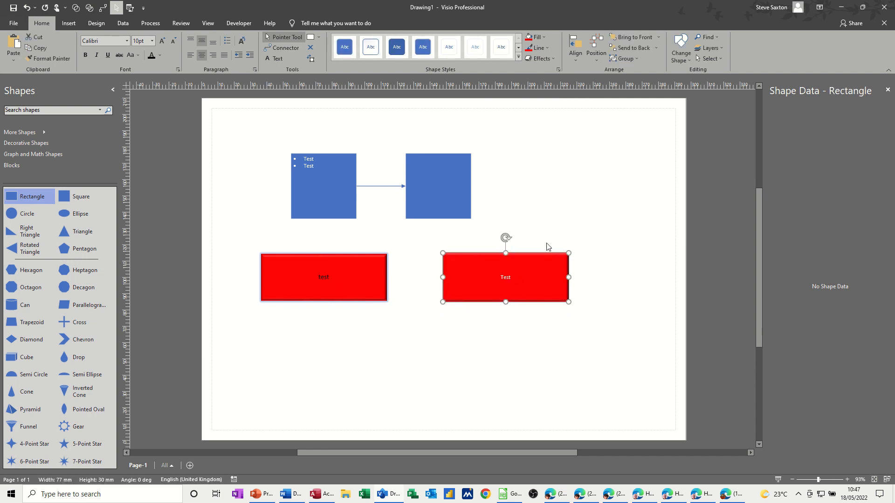
click(546, 228)
click(524, 279)
click(367, 282)
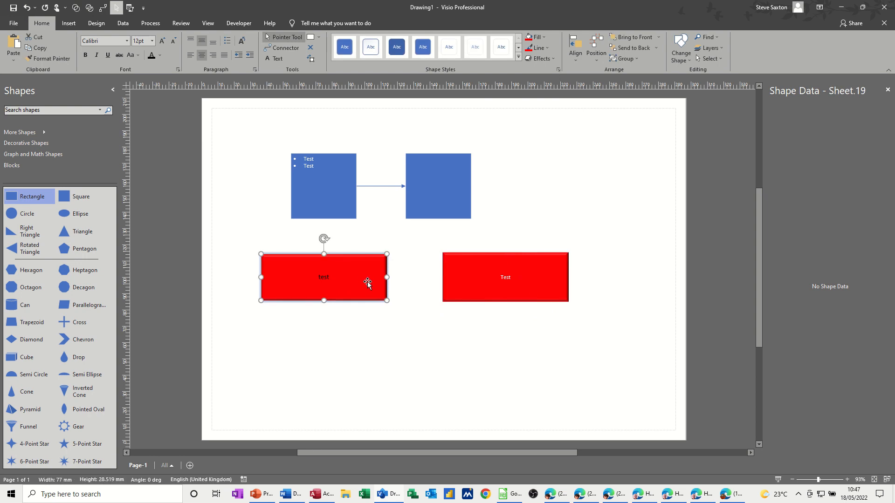
Add a text box about 50 by 17 mm reading "Test" beside the right square and shift it slightly up and left.
click(279, 62)
drag(529, 161, 610, 189)
text(Test)
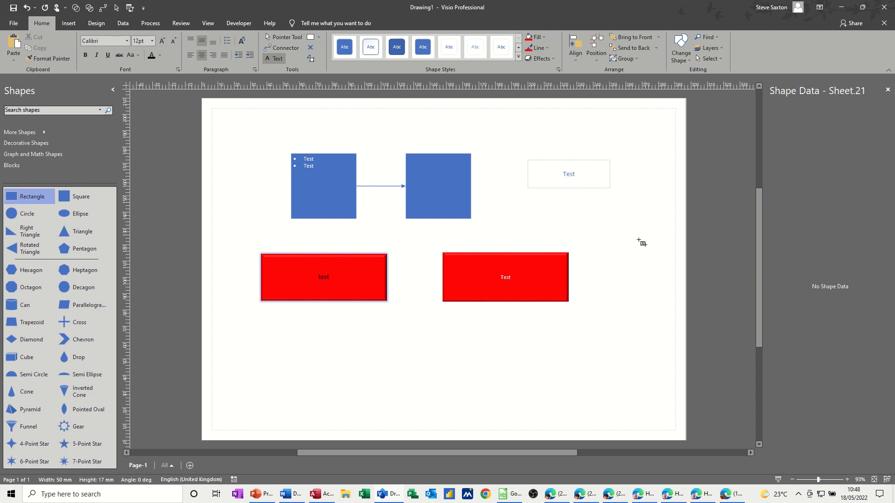
click(282, 37)
click(575, 202)
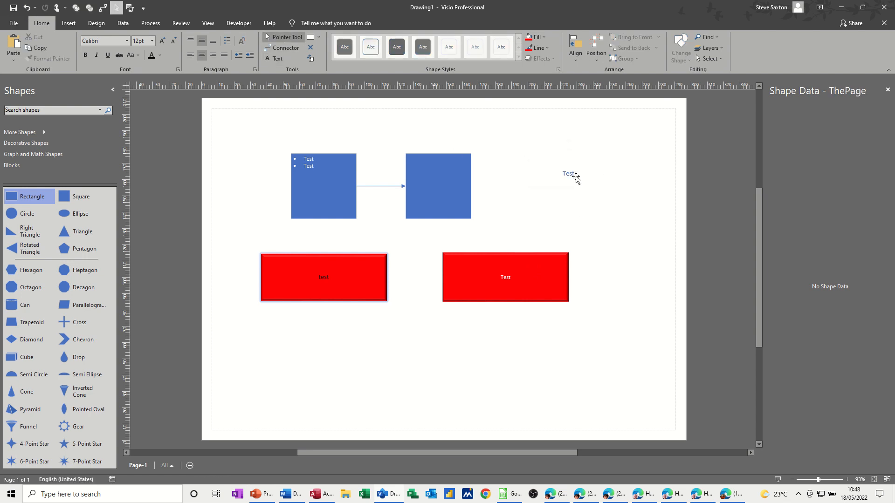
drag(575, 177, 554, 156)
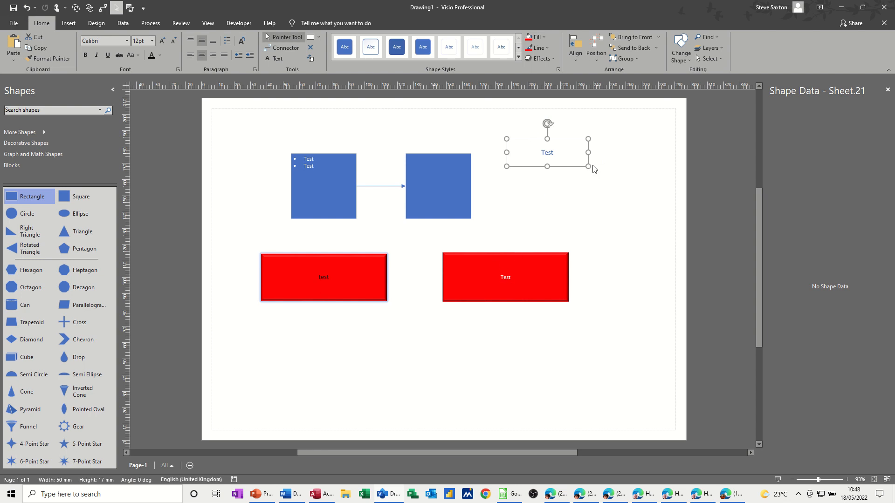
Delete the unfilled text box, the red rectangle and the red text box, keeping the two connected squares.
click(24, 202)
click(539, 227)
click(541, 258)
key(Delete)
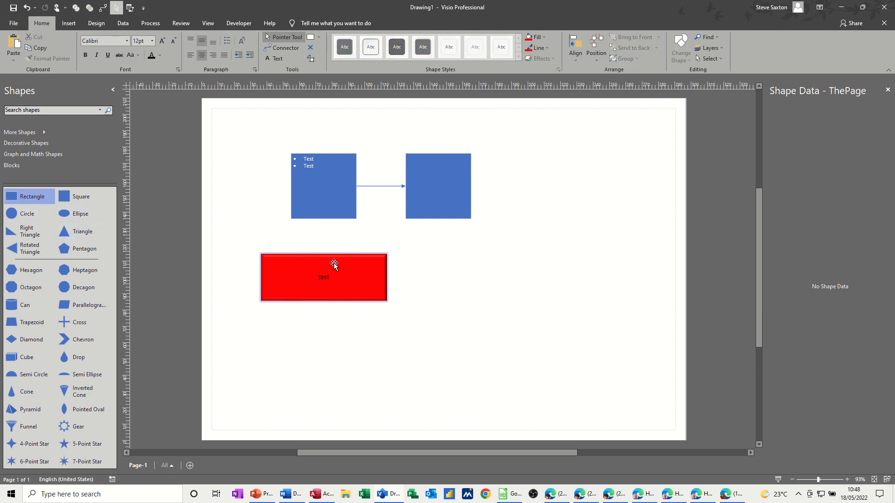
click(333, 263)
key(Delete)
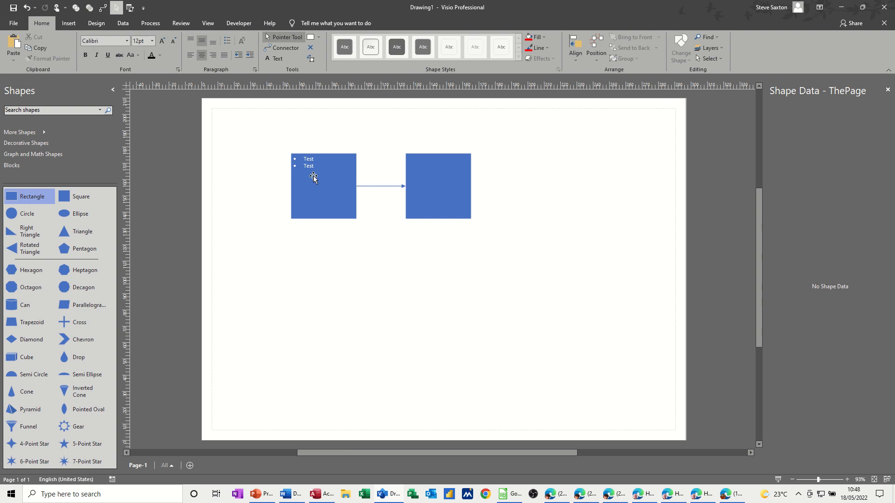
Move the left square's bulleted text block out past the square's upper-left corner and colour the text black.
click(312, 61)
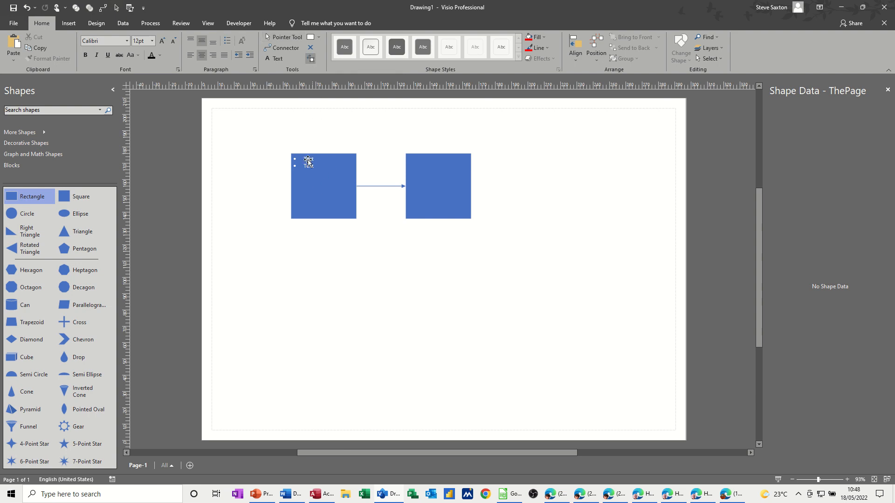
drag(308, 162, 289, 145)
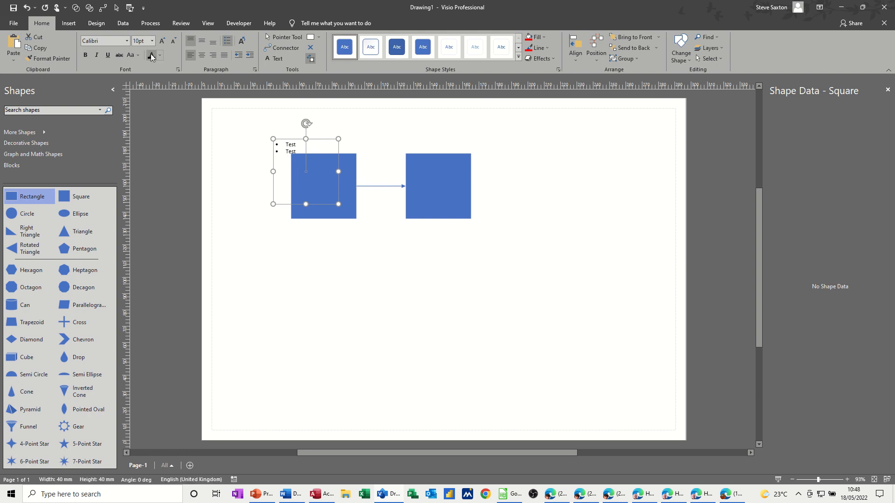
drag(296, 140, 292, 135)
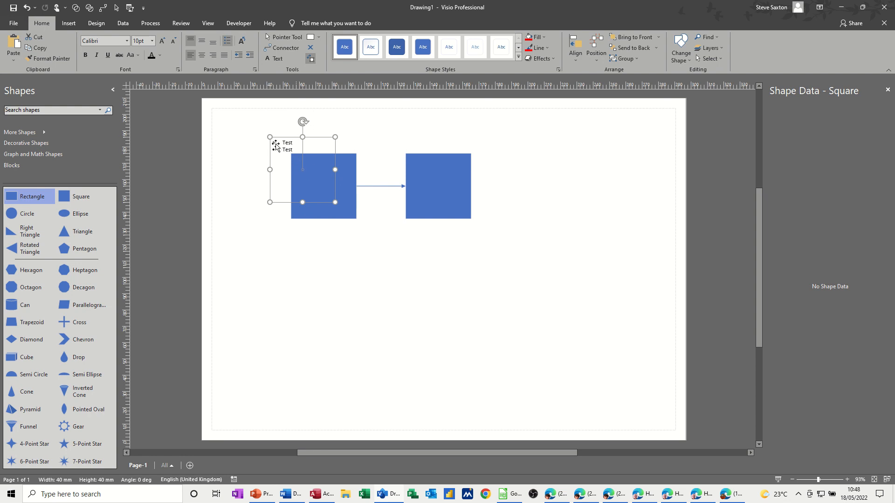
click(282, 37)
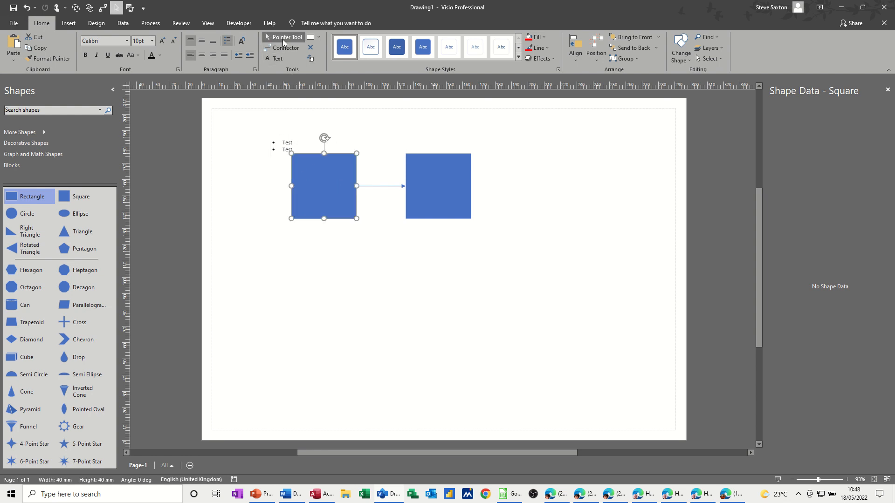
Move the square with the bulleted text to the other side of its connected square, aligned in the same row.
drag(340, 214, 364, 276)
drag(334, 238, 536, 176)
click(450, 196)
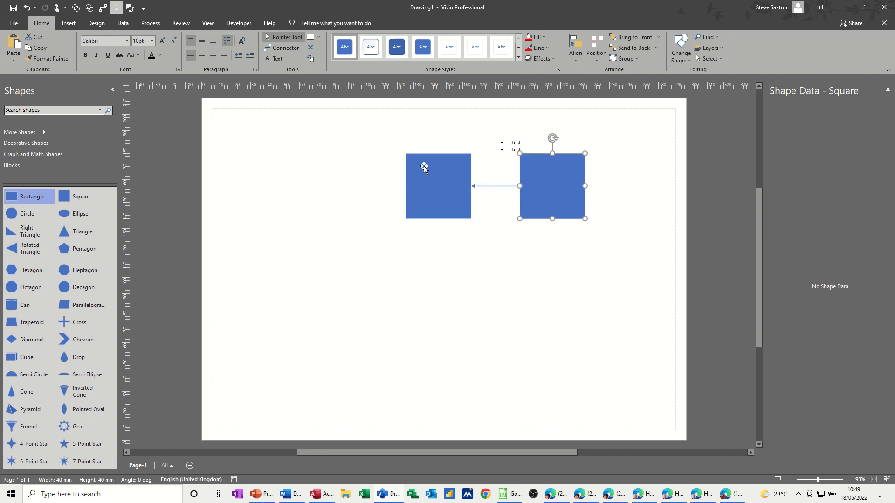
Draw a rectangle about 54 by 27 mm to the left of the two connected squares.
click(319, 37)
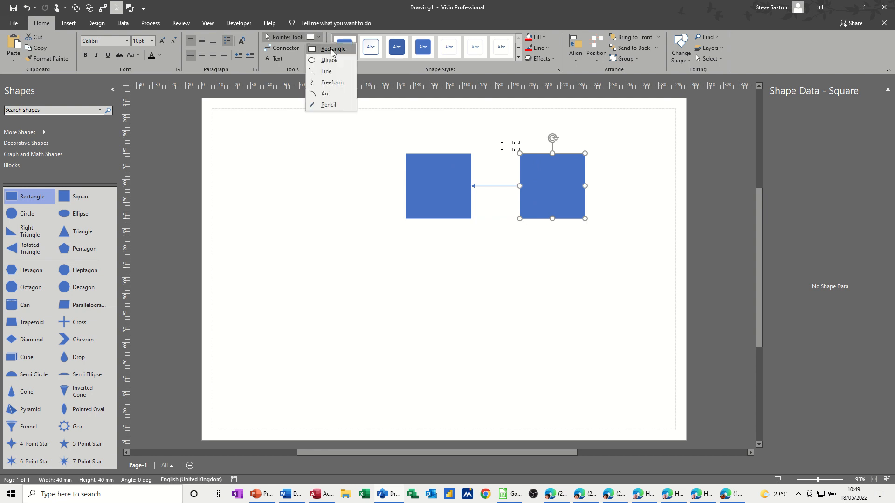
click(335, 49)
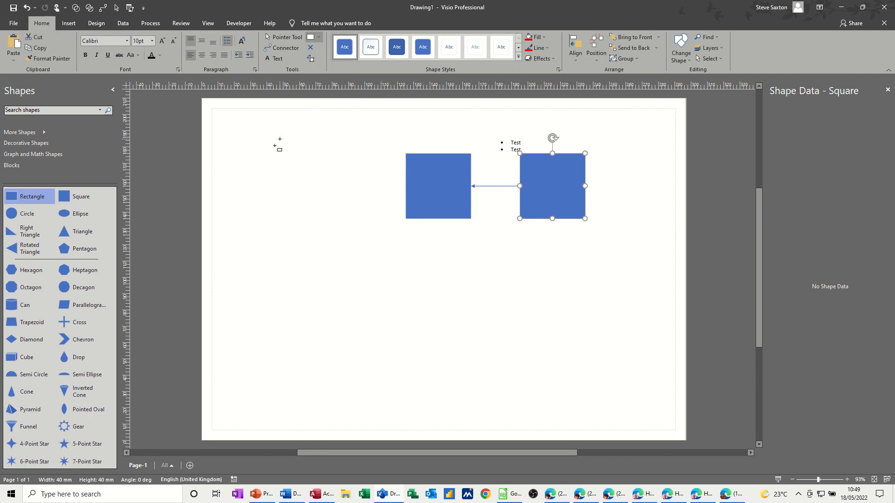
drag(256, 156, 345, 199)
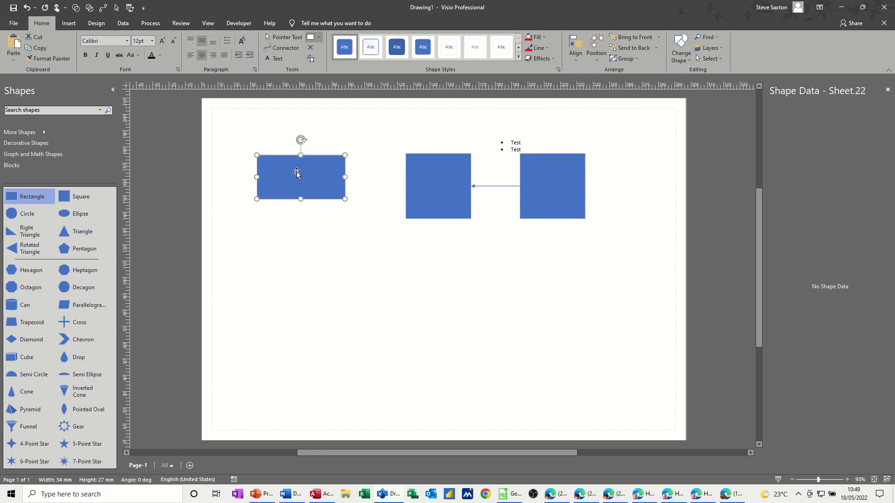
Compare the connection points of the drawn rectangle and the adjacent square using the Pointer and Connector tools.
click(425, 182)
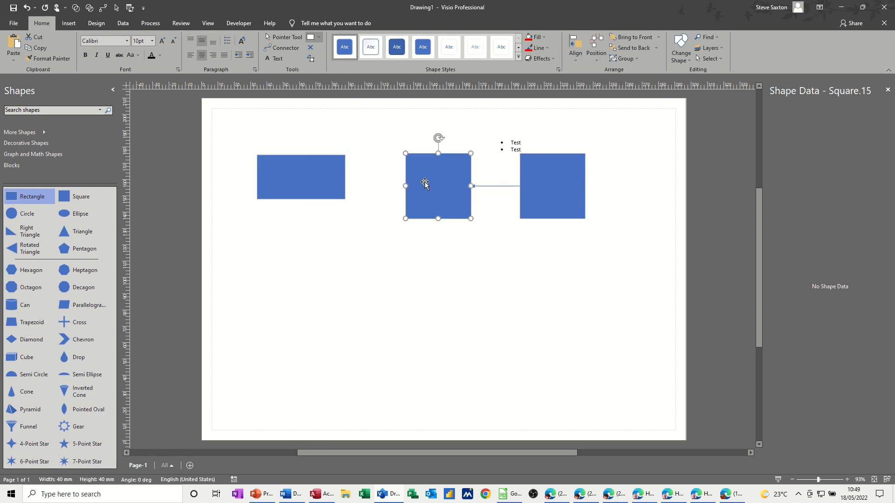
click(283, 37)
click(303, 161)
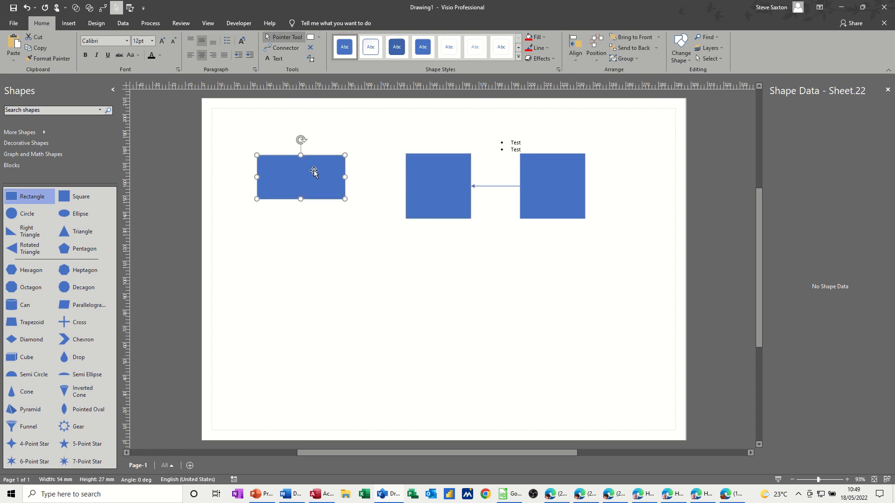
click(424, 177)
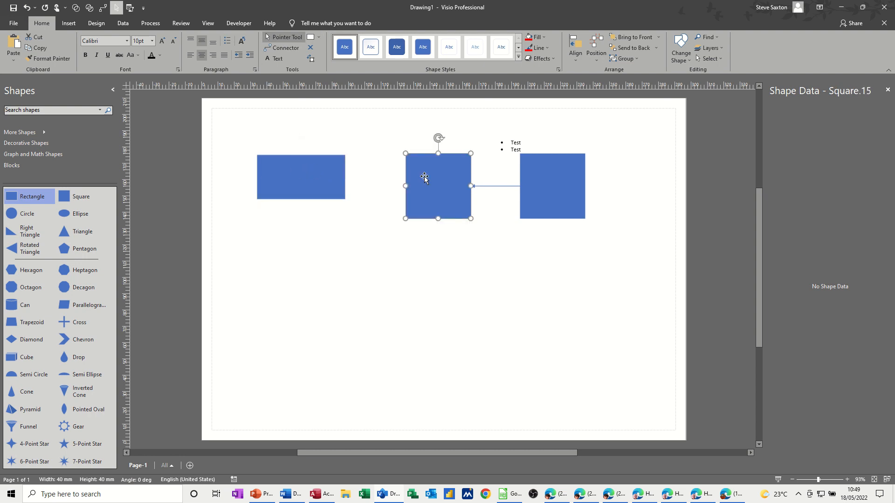
click(288, 53)
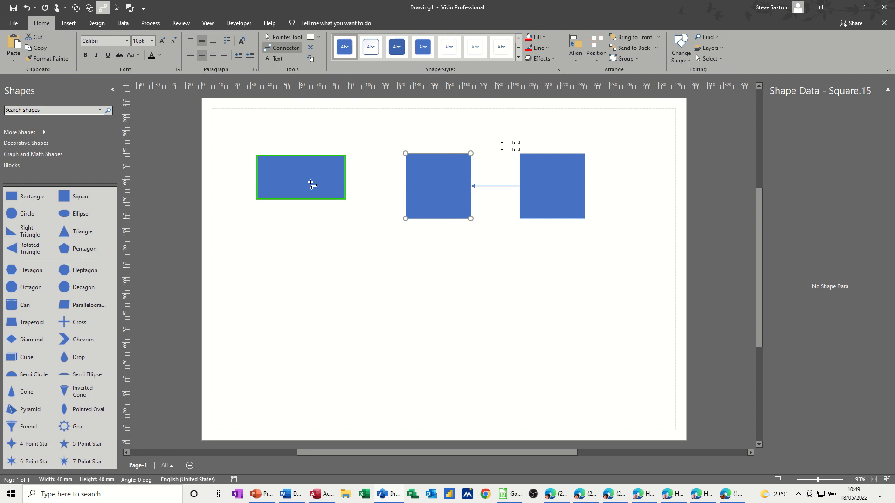
click(283, 37)
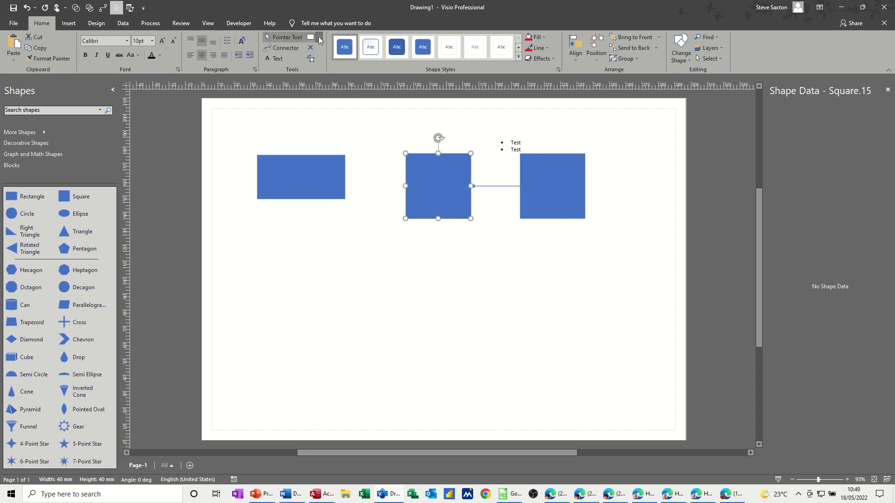
click(319, 37)
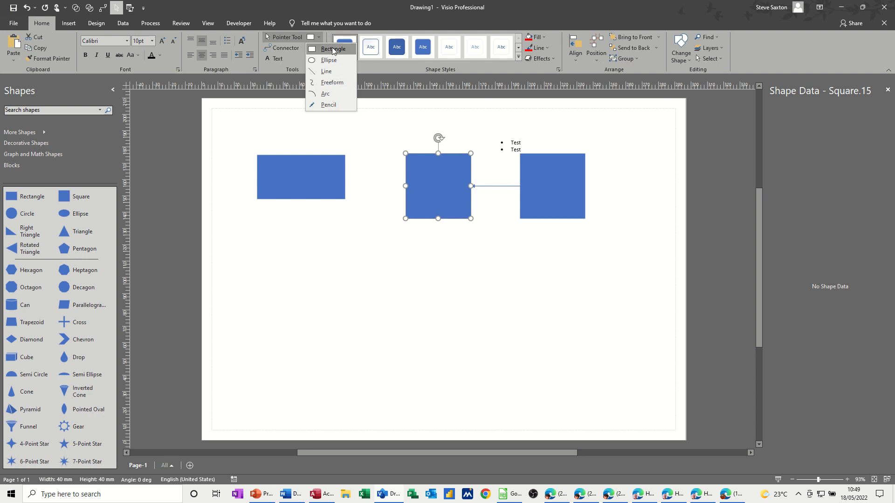
click(317, 171)
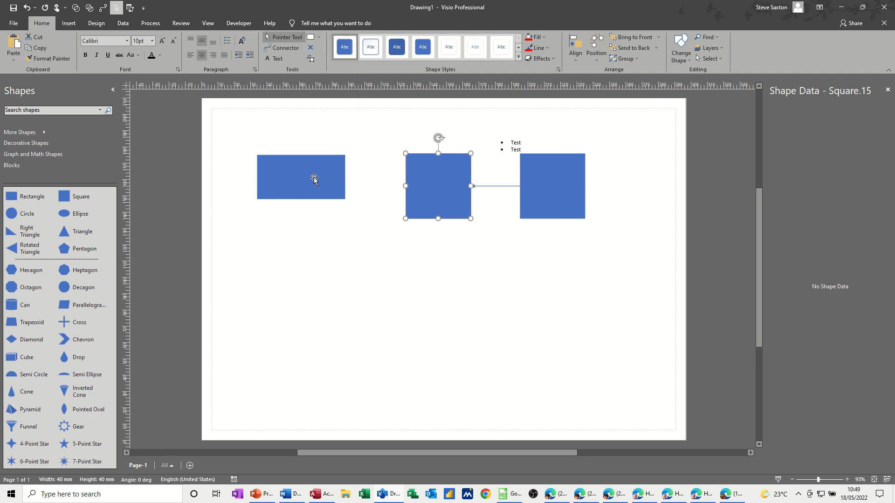
Resize the drawn rectangle to about 40 by 15 mm and delete the two connected squares with their connector.
click(311, 177)
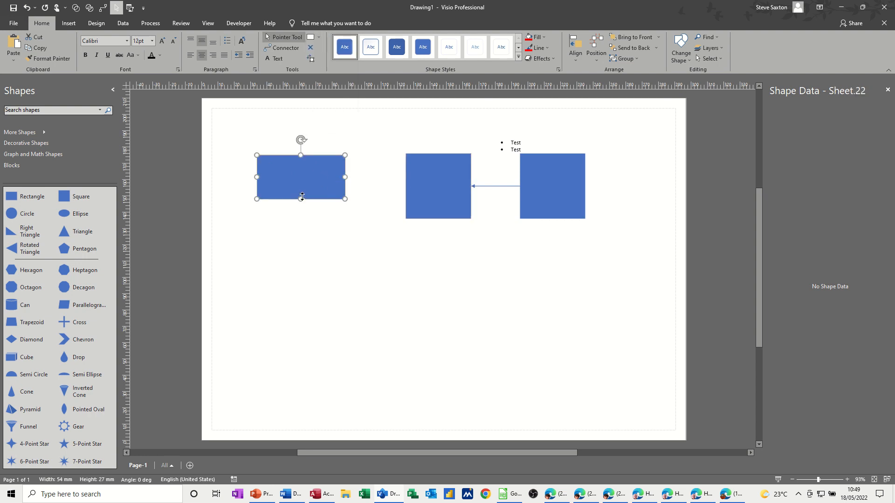
drag(302, 196, 322, 168)
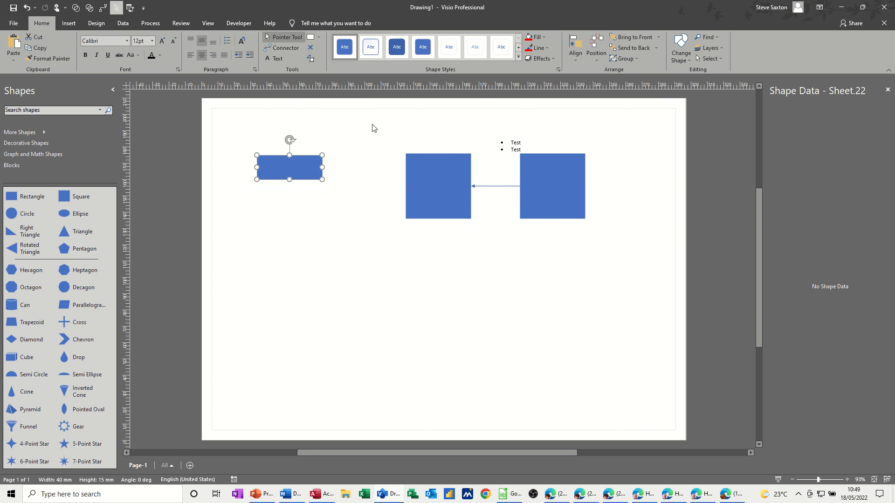
drag(379, 126, 623, 234)
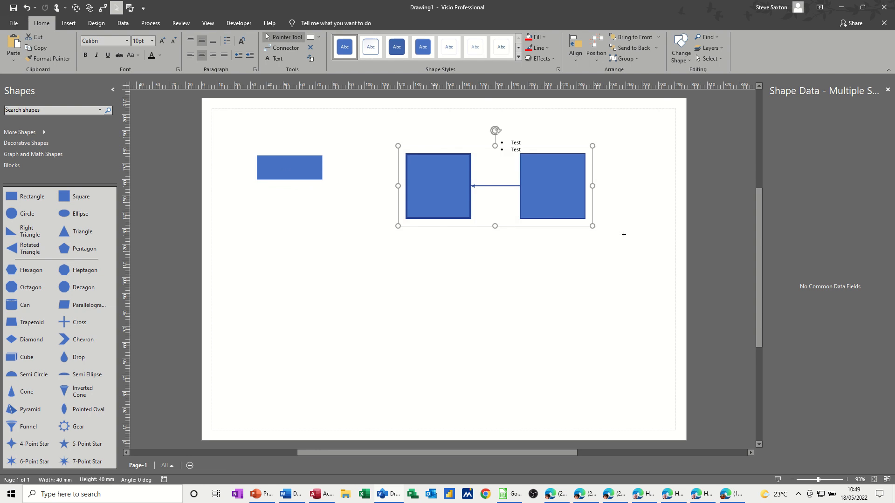
key(Delete)
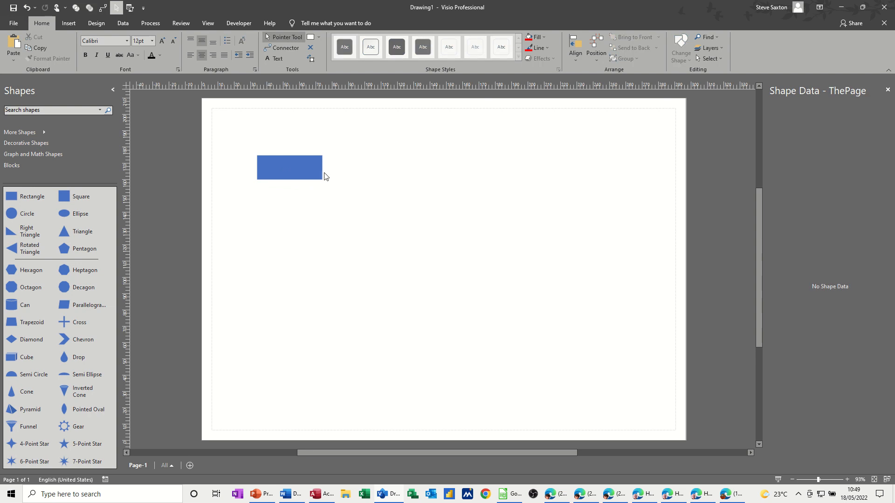
Move the rectangle right toward the page's middle, duplicate it and align the copy directly below the original.
drag(300, 168, 395, 169)
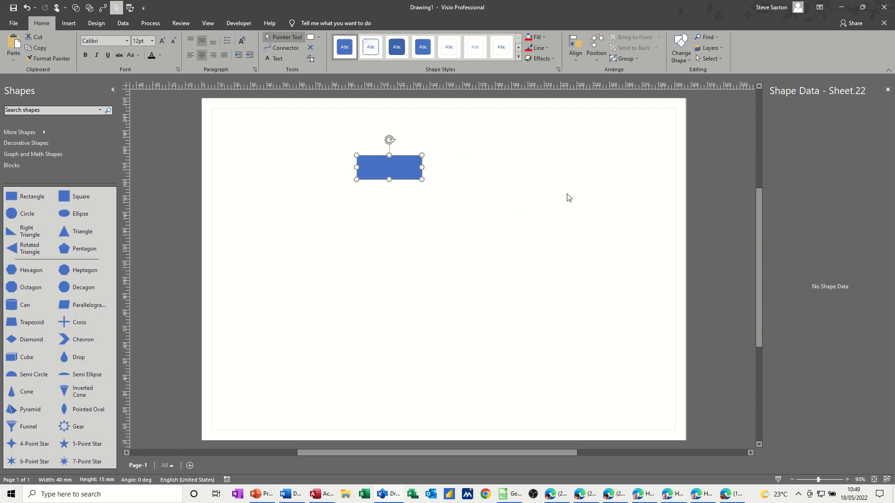
key(ctrl+d)
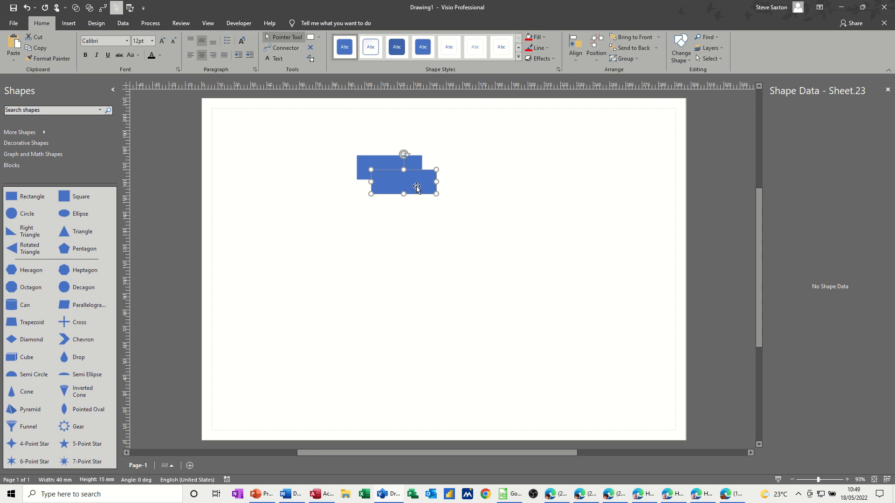
drag(418, 188, 410, 212)
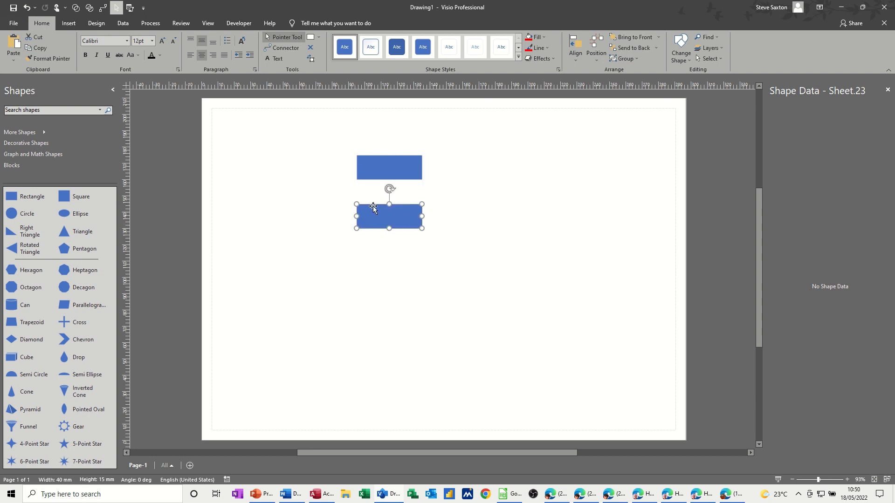
Add three connection points on each of the two rectangles' facing edges and join each pair with a straight downward connector.
click(311, 49)
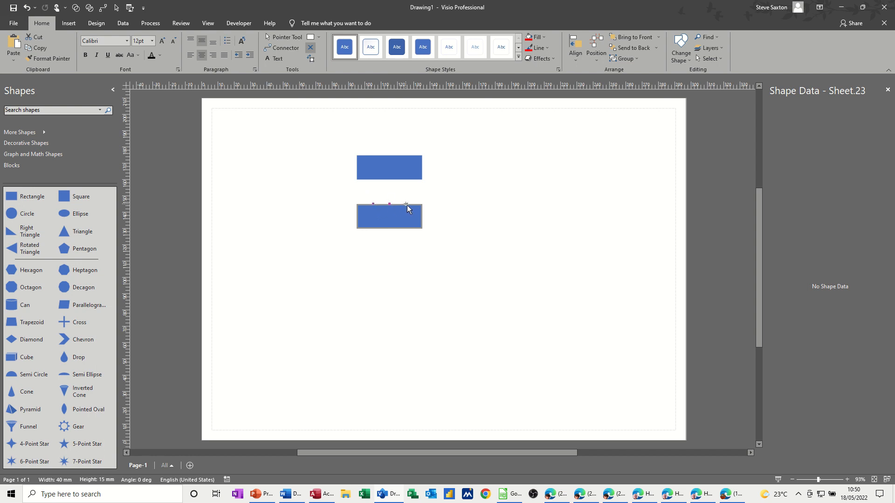
click(368, 167)
click(281, 52)
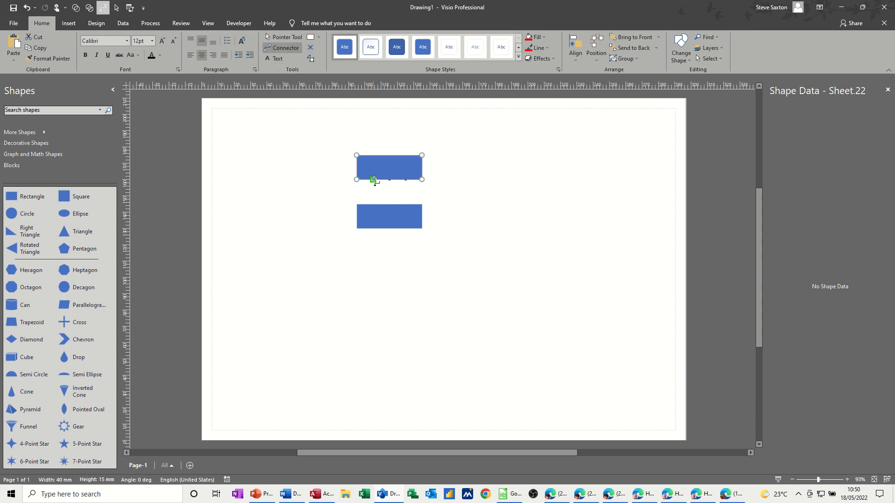
drag(374, 180, 376, 204)
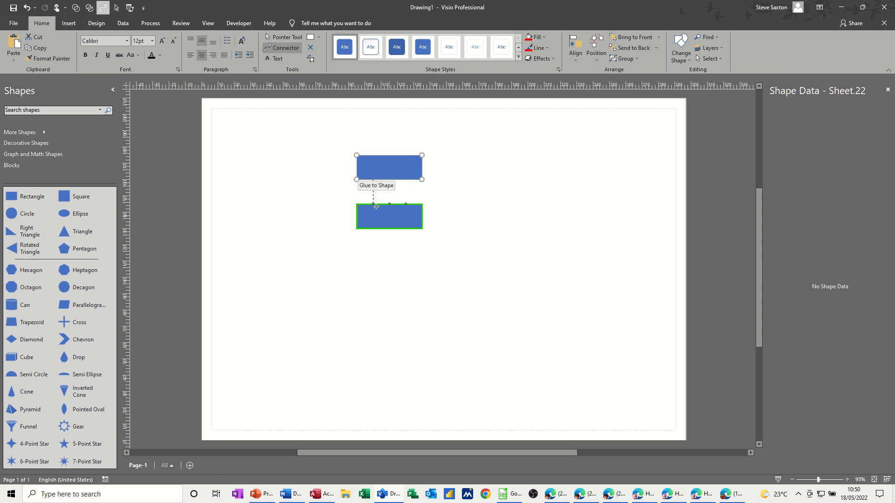
drag(373, 206, 405, 204)
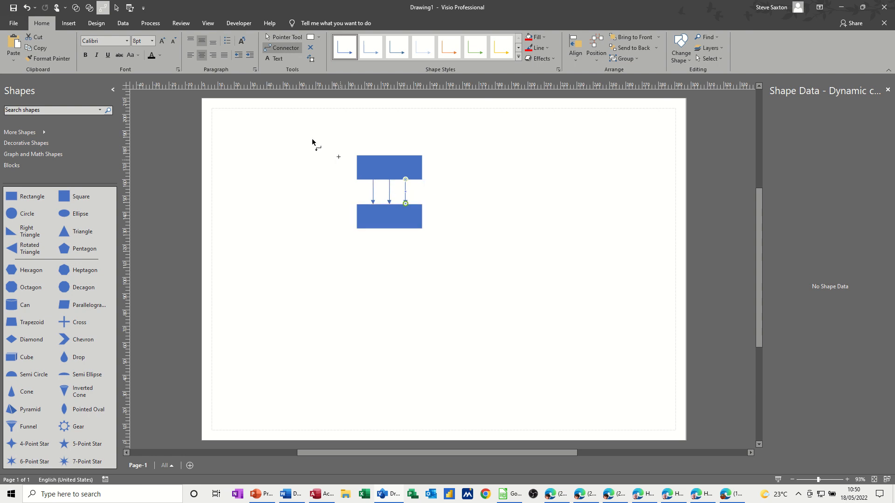
click(284, 37)
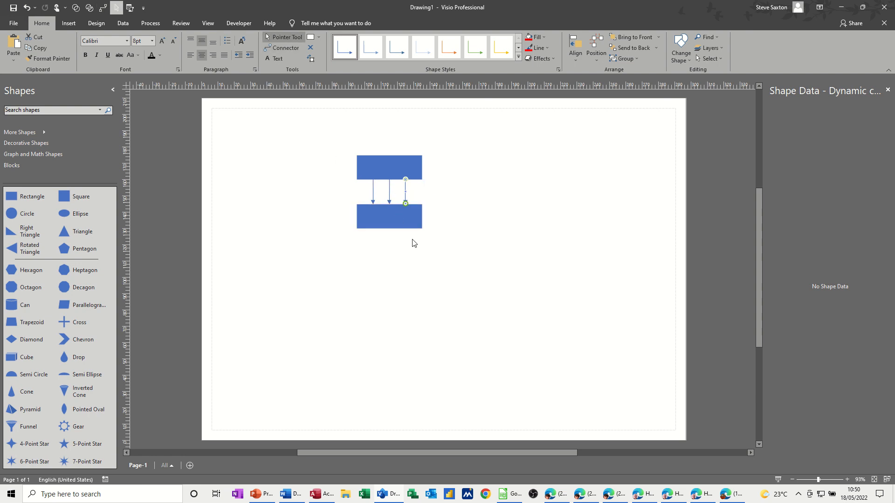
click(399, 253)
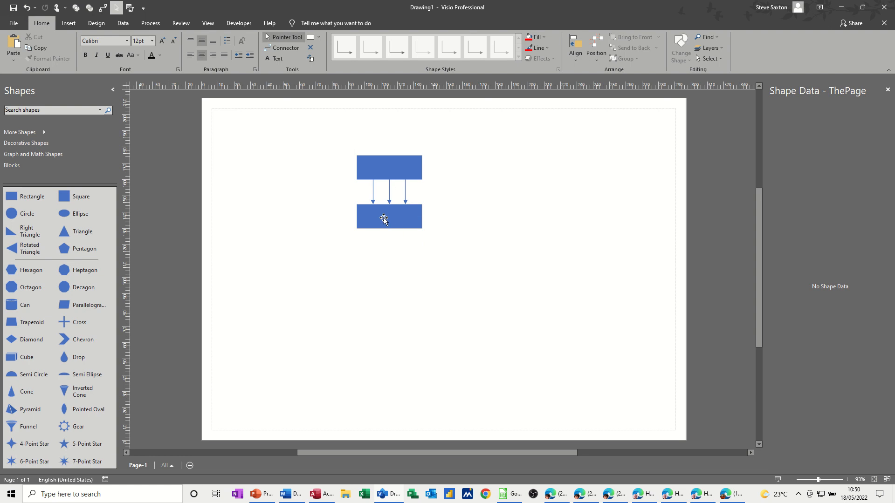
Place a stencil Rectangle below and left of the connected pair, and add two connection points on its upper edge's right half.
drag(28, 196, 319, 298)
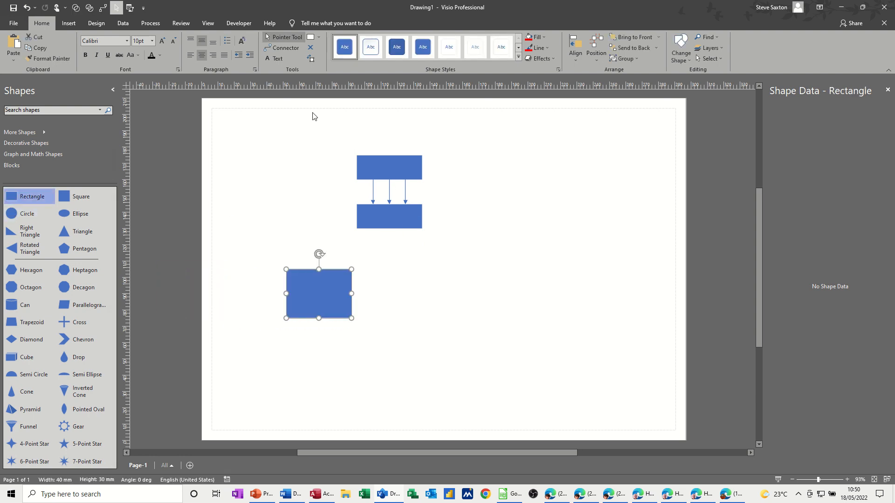
click(311, 48)
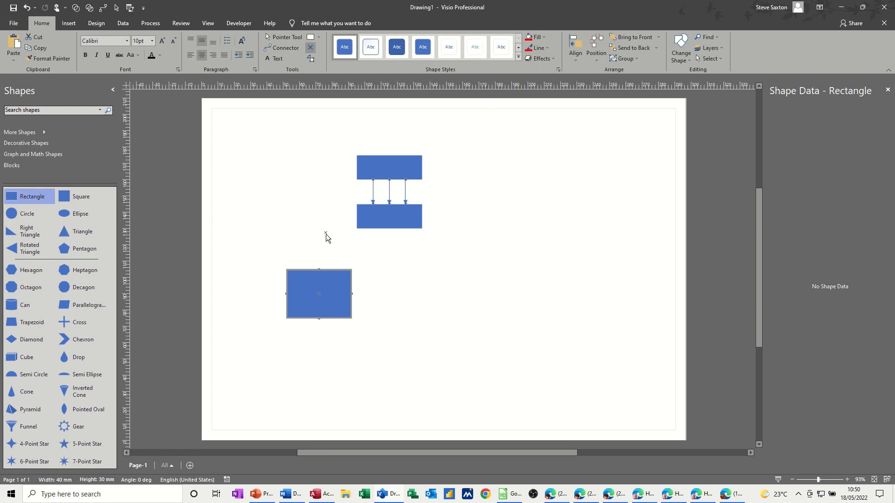
ctrl+click(336, 269)
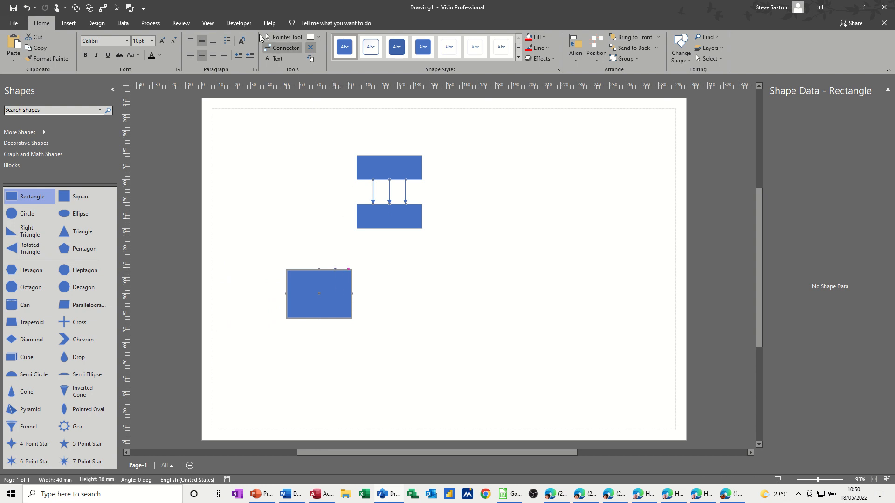
Connect the stencil rectangle's two added points to the outer left and outer right points on the middle rectangle's upper edge.
click(282, 48)
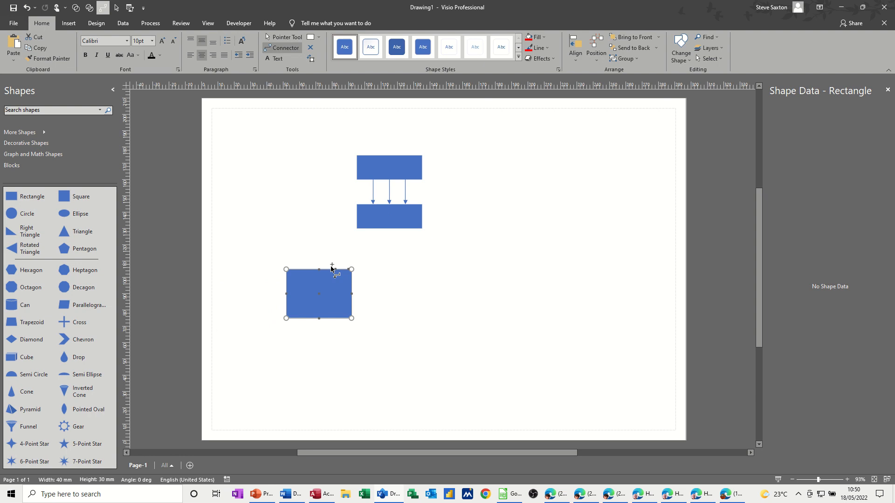
drag(335, 270, 372, 204)
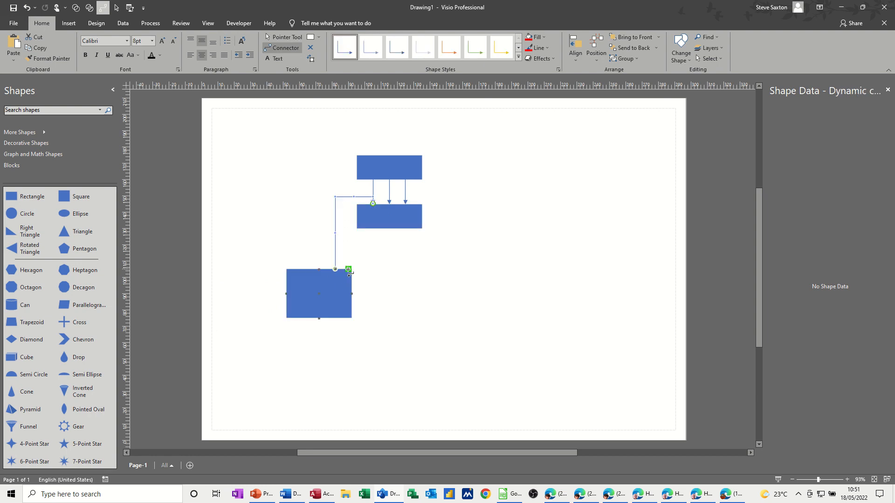
drag(417, 201, 406, 204)
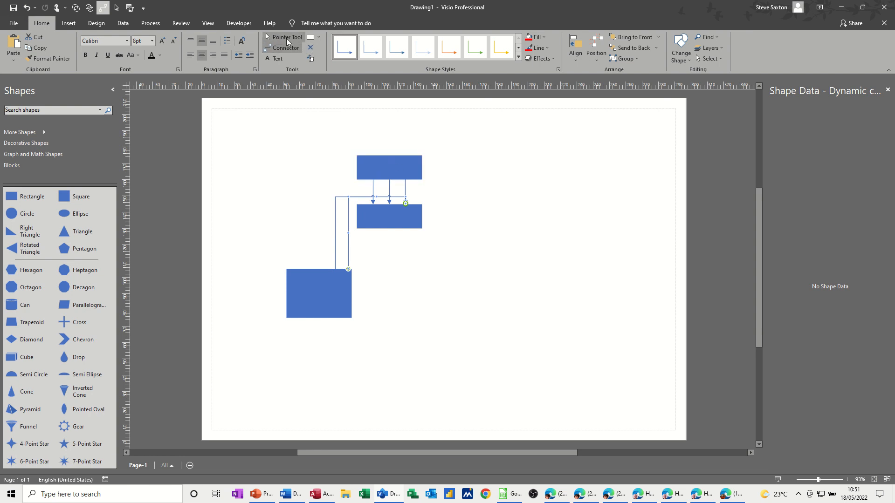
Delete all three rectangles and their connectors, leaving the page empty.
click(286, 39)
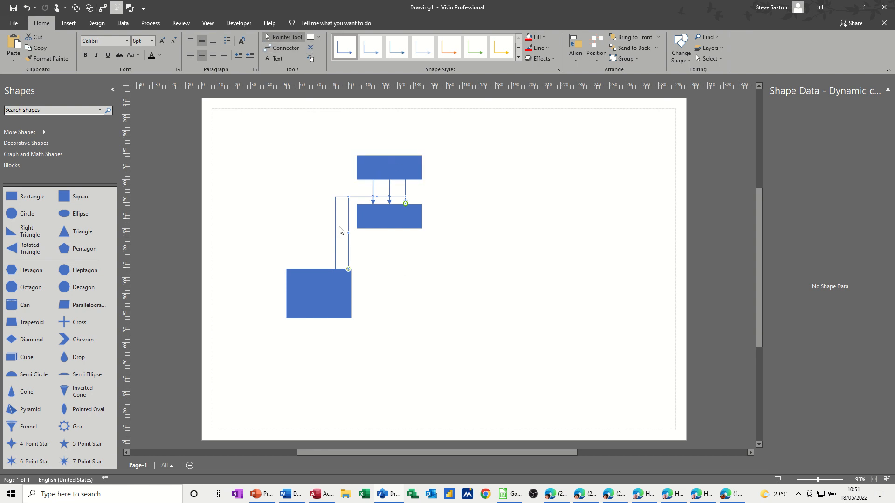
drag(232, 130, 447, 340)
key(Delete)
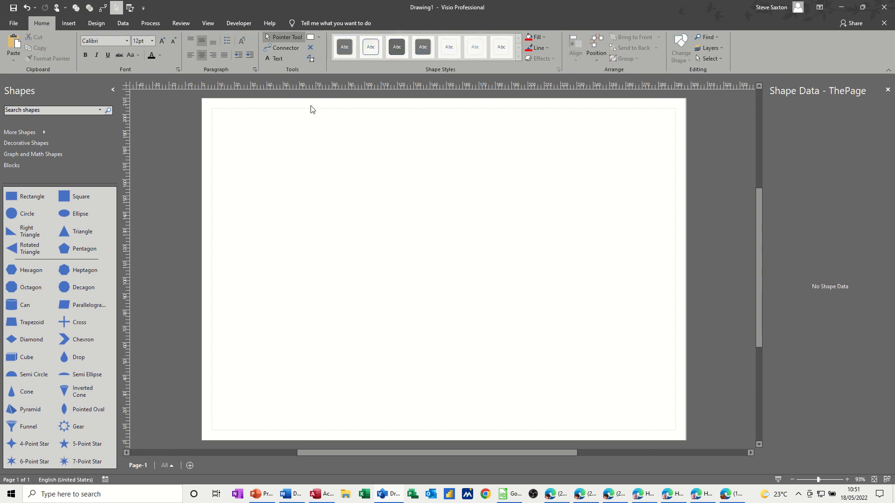
Draw a rectangle about 52 by 20 mm in the page's upper left, duplicate it and align the copy directly below.
click(318, 39)
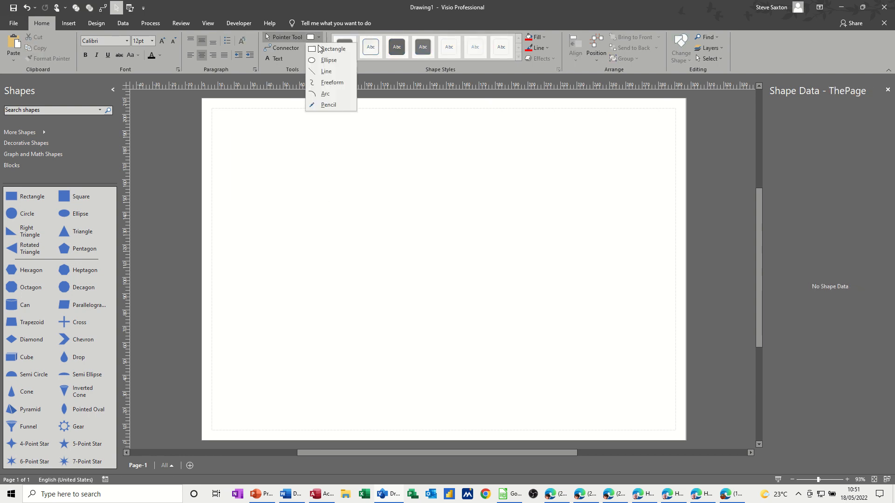
click(328, 49)
drag(279, 140, 365, 172)
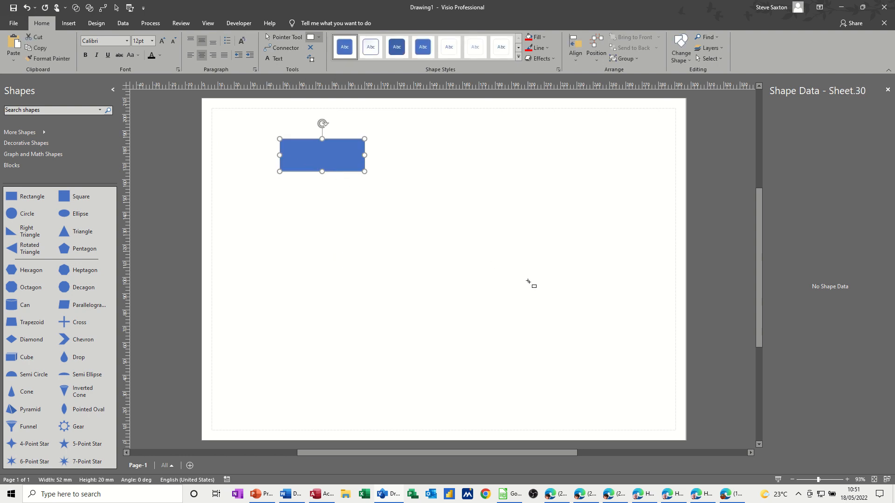
key(ctrl+d)
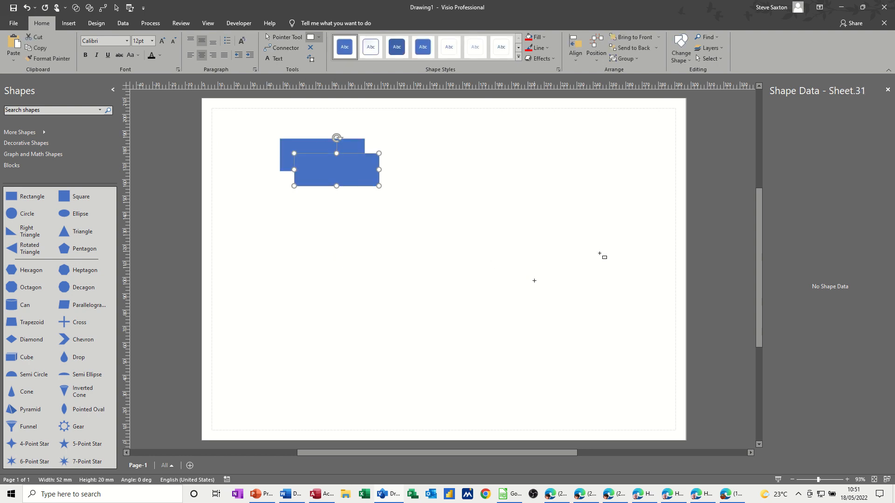
click(283, 37)
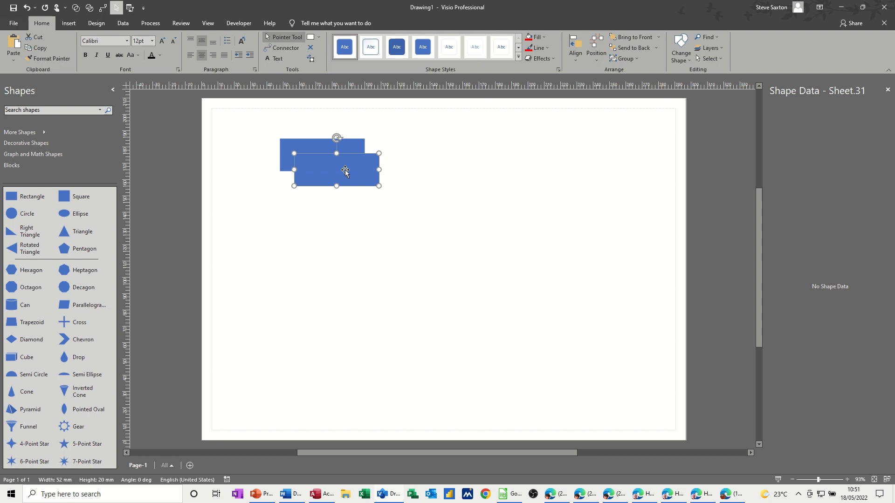
drag(345, 169, 329, 218)
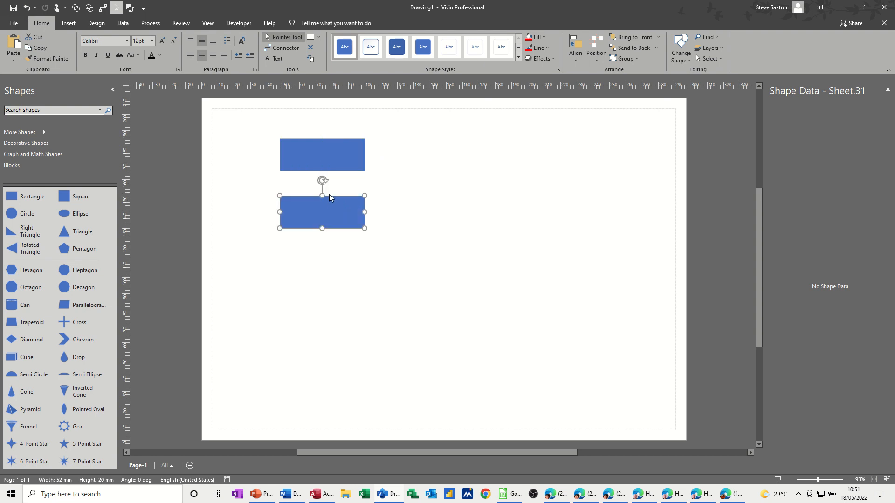
Add a connection point near the middle of each facing edge of the two stacked rectangles.
click(310, 48)
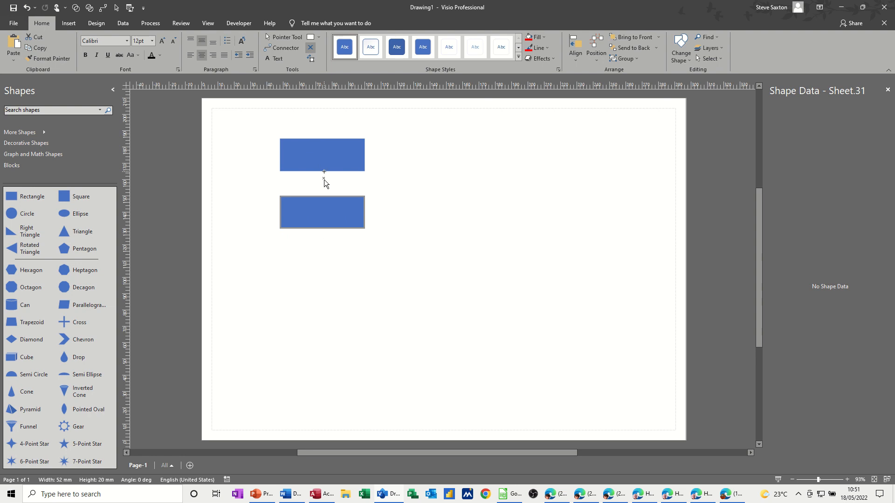
ctrl+click(324, 196)
click(331, 162)
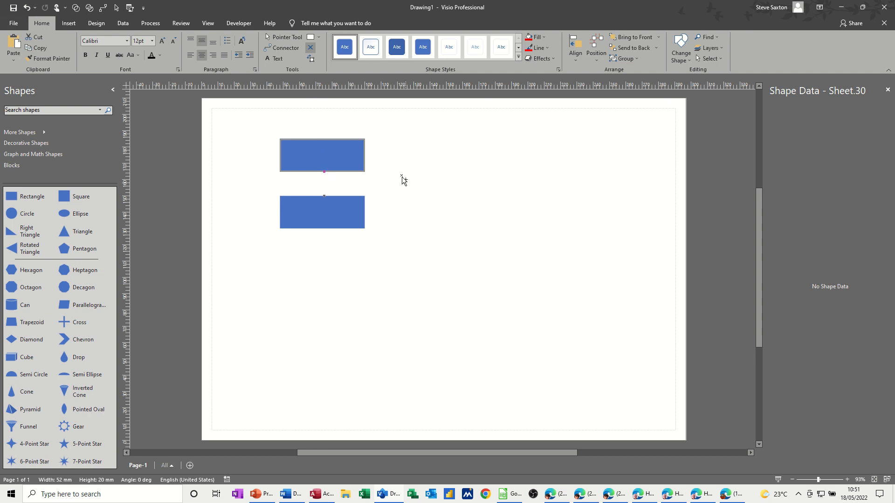
Move the lower rectangle up against the upper one and inspect their touching connection points with the Connection Point and Connector tools.
click(284, 37)
click(350, 257)
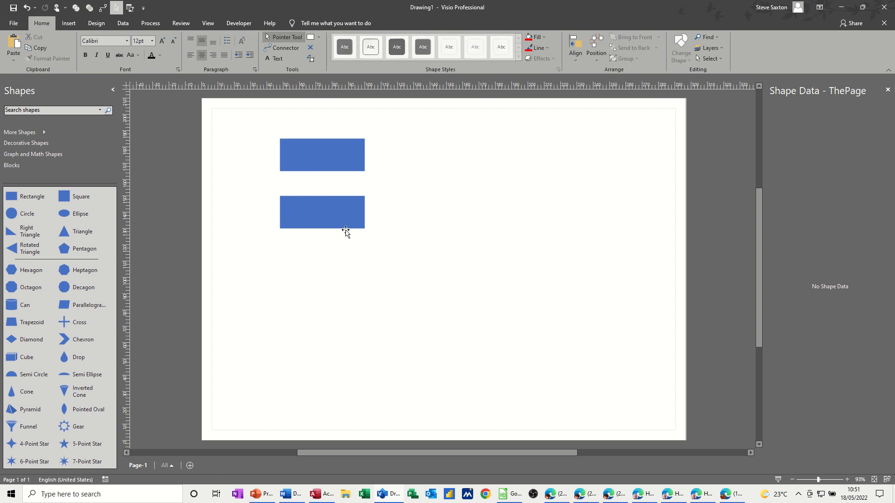
drag(344, 223, 347, 199)
drag(347, 199, 347, 199)
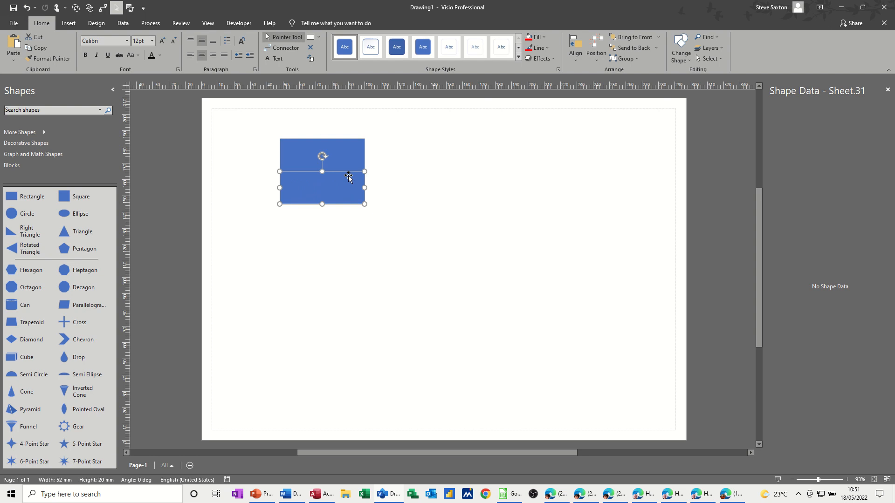
click(348, 153)
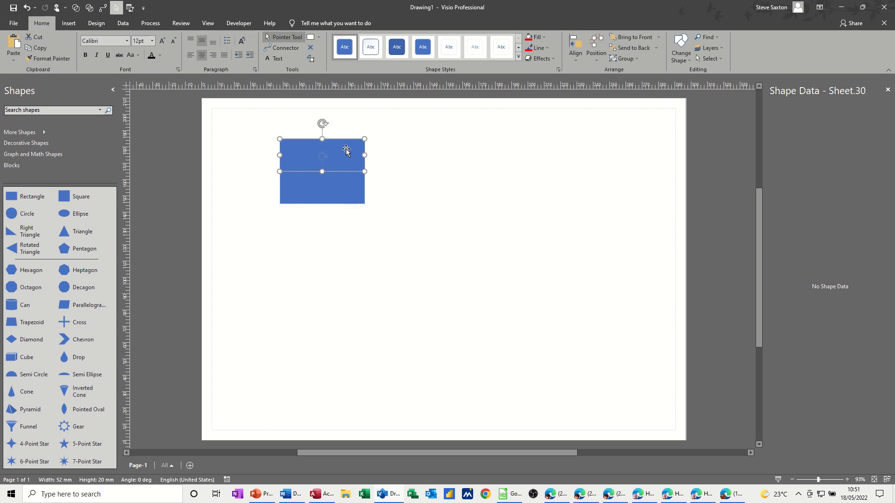
click(312, 48)
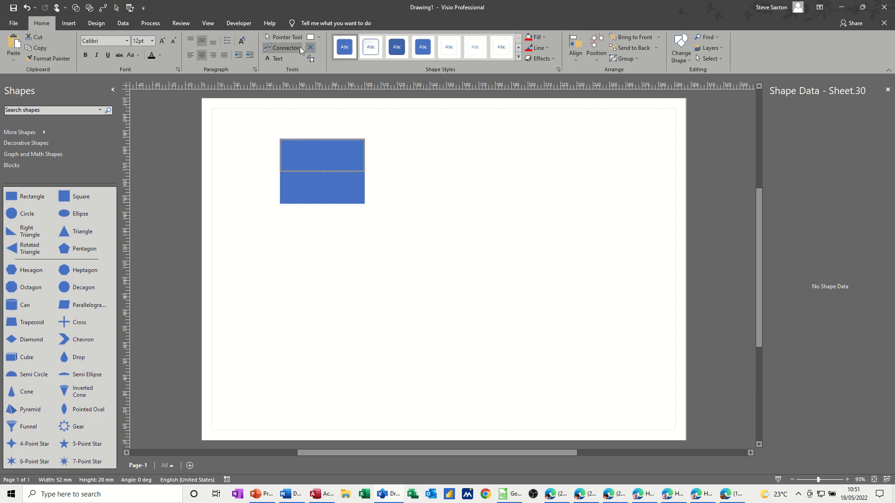
click(298, 47)
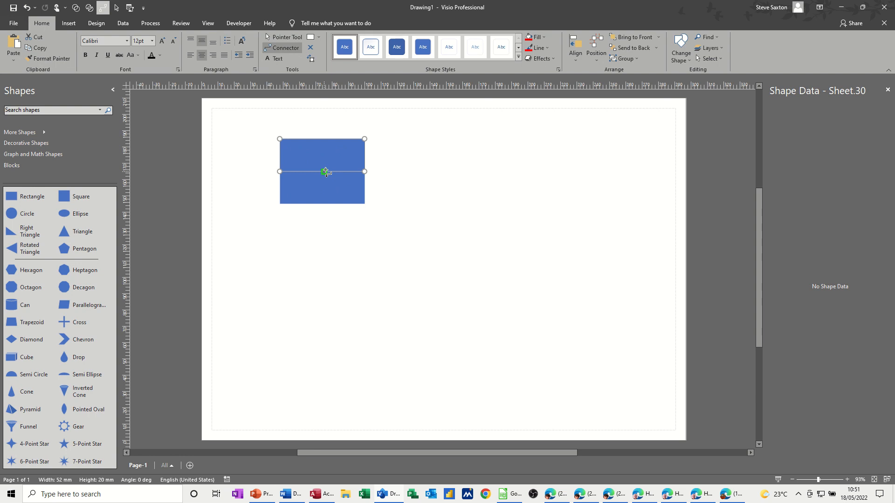
Move the two rectangles apart vertically, leaving a gap between their facing edges.
click(284, 40)
drag(332, 160, 333, 147)
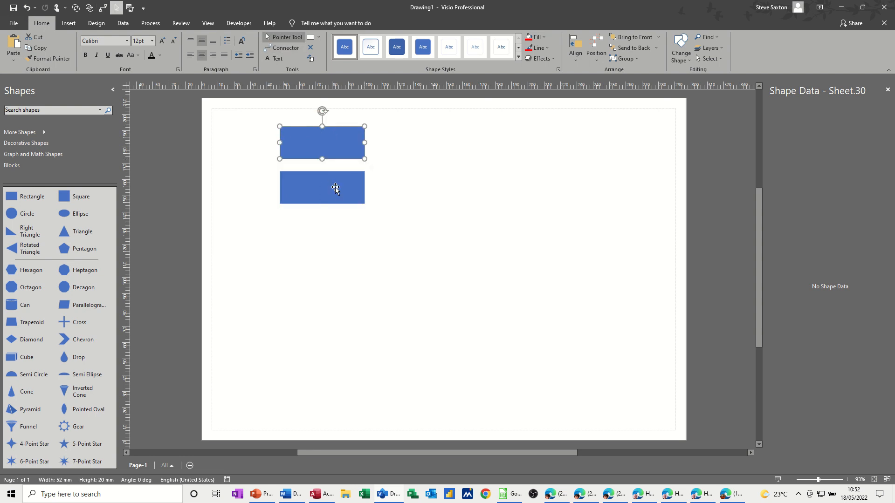
drag(333, 190, 335, 203)
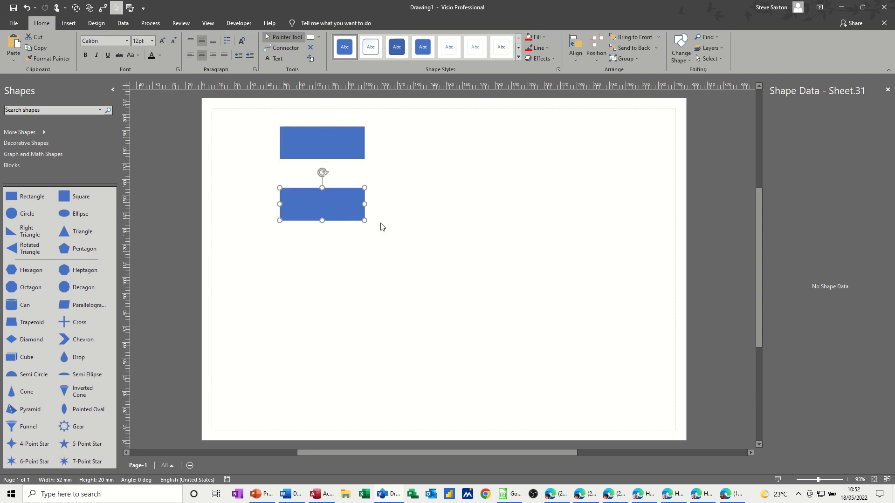
Set the connection points on both rectangles' facing edges to the Inward & Outward type.
click(334, 149)
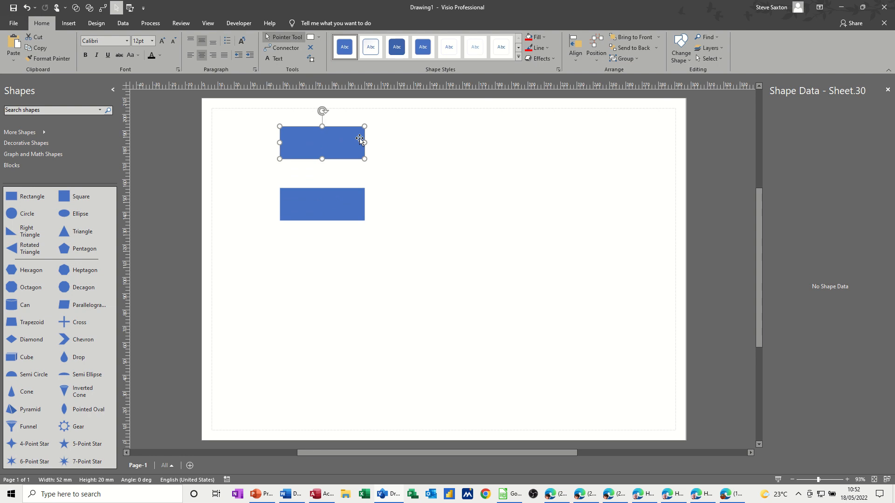
click(310, 47)
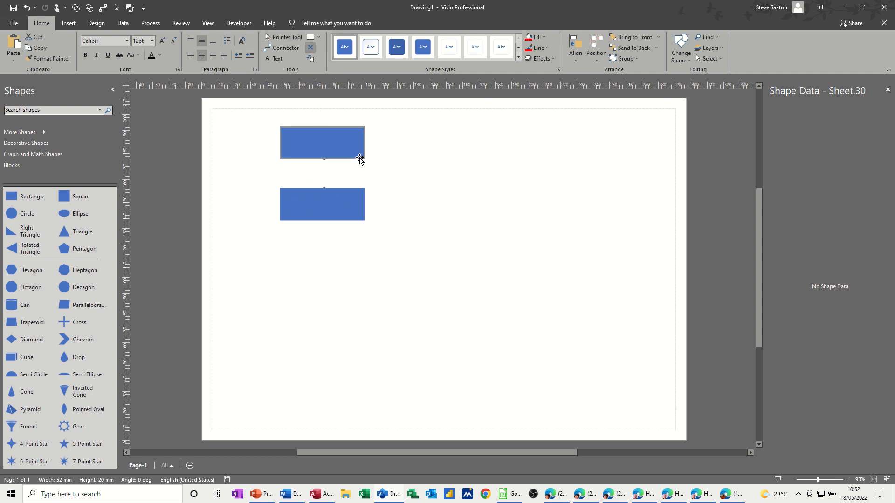
right_click(325, 160)
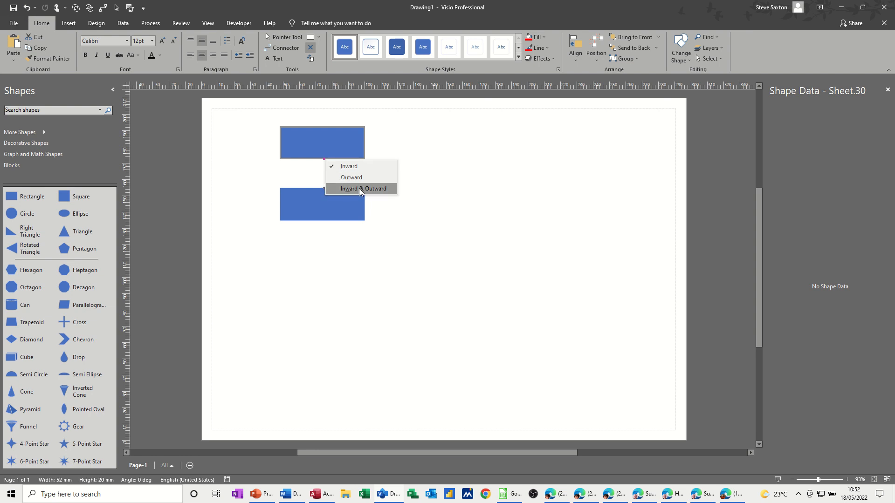
click(359, 188)
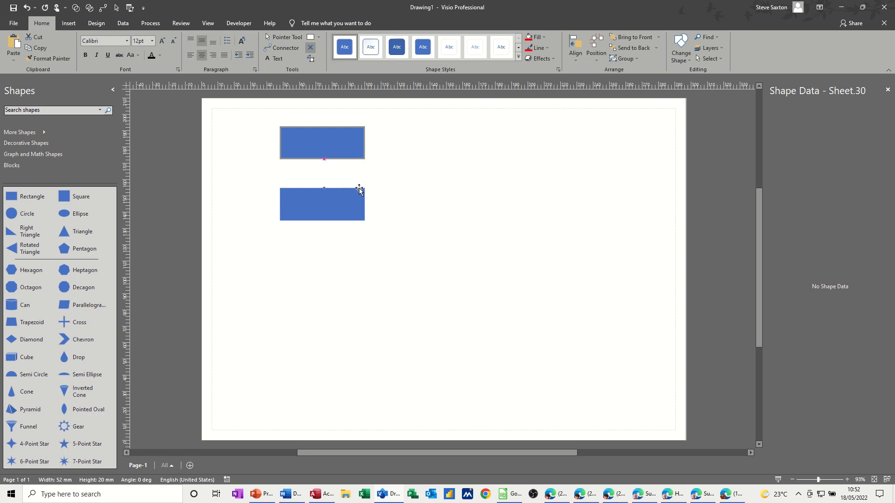
right_click(325, 188)
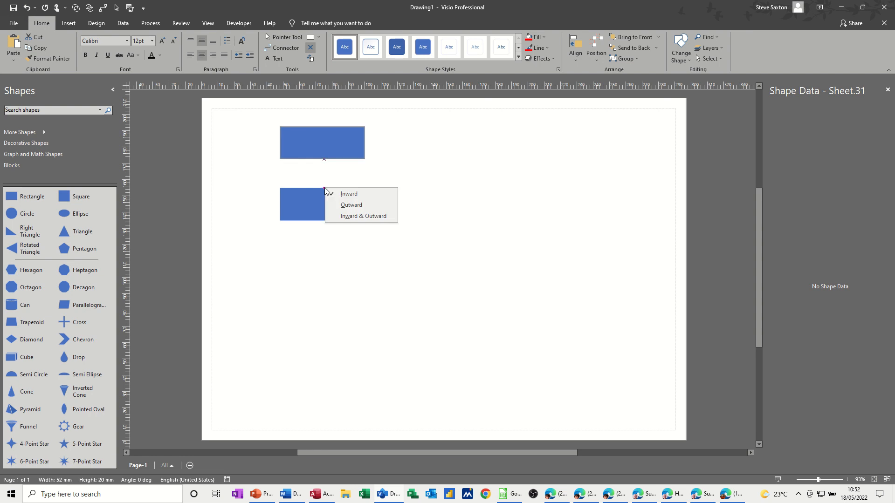
click(347, 215)
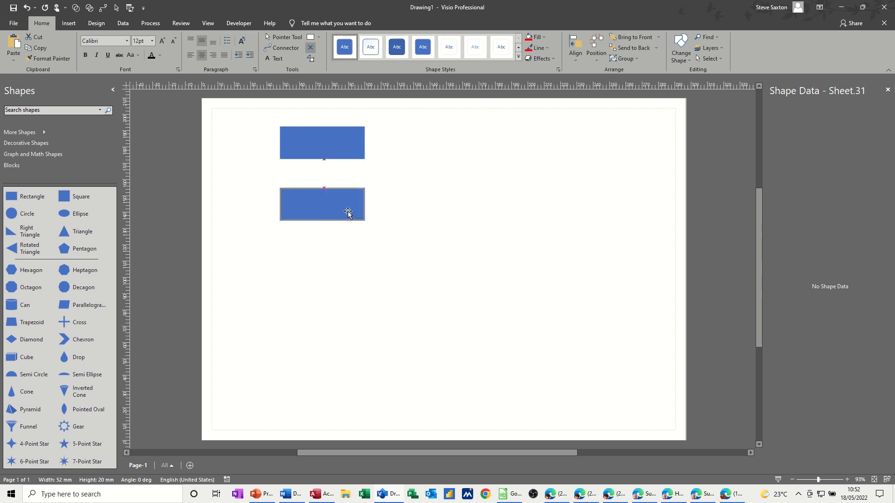
Glue the two rectangles together at their connection points and move the joined pair to the lower part of the page.
drag(346, 212, 353, 189)
click(352, 144)
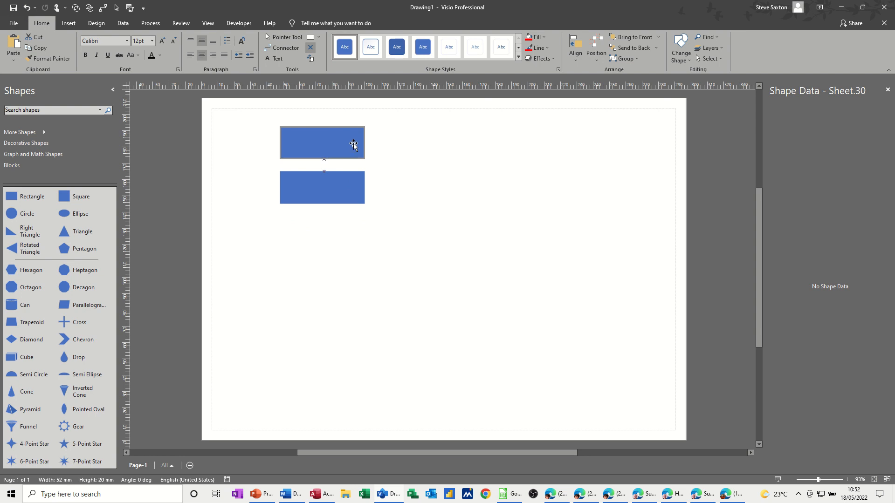
mouse_move(352, 145)
mouse_down()
mouse_move(361, 140)
mouse_move(342, 142)
mouse_move(349, 152)
mouse_up()
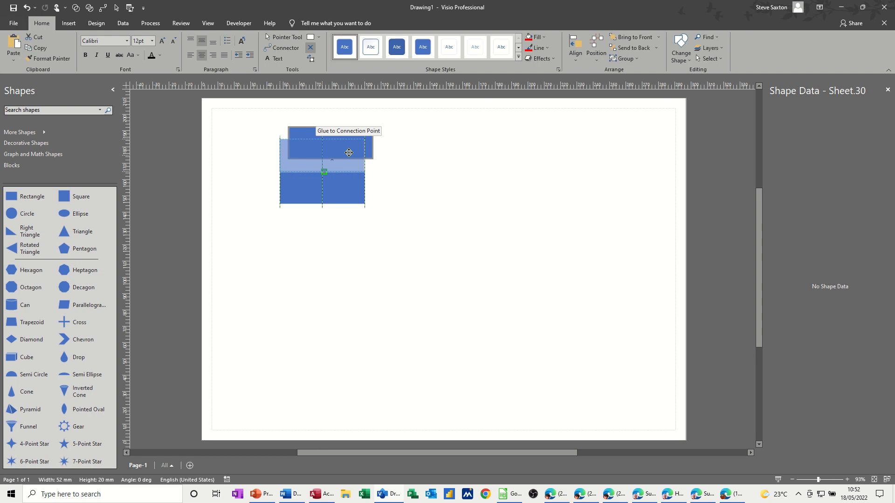
drag(349, 152, 348, 152)
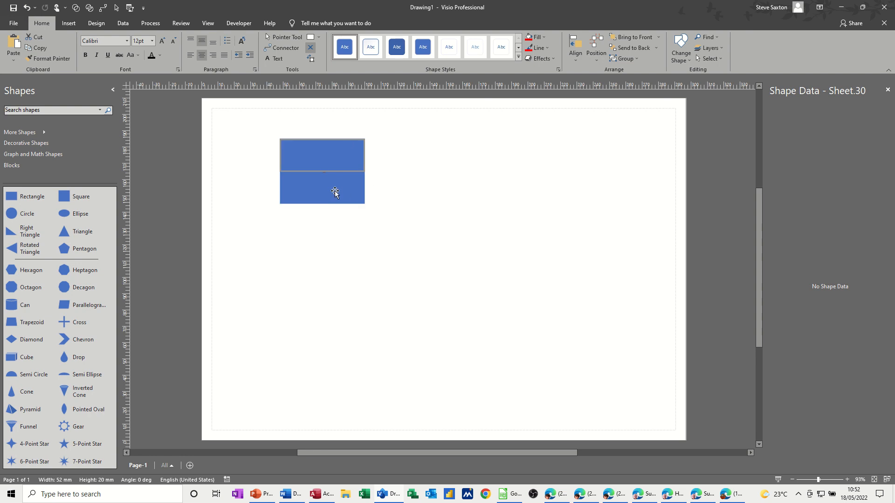
drag(335, 191, 334, 344)
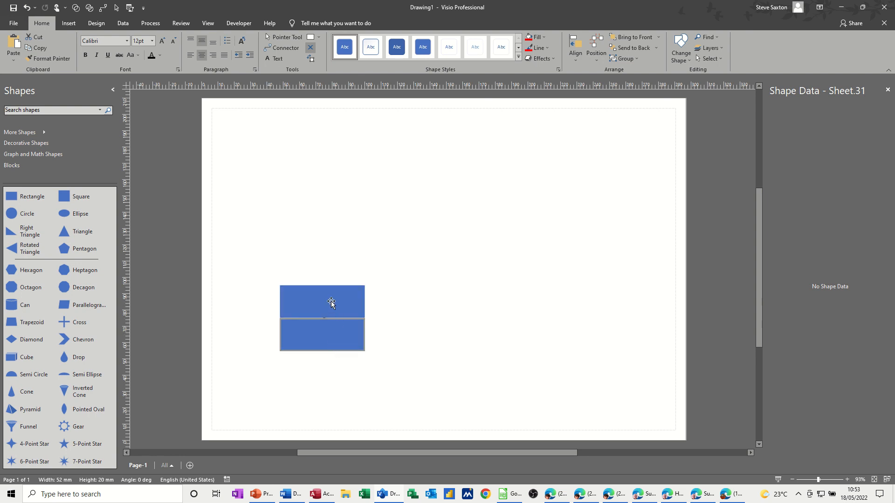
Pull the glued rectangles apart and glue them together again at their connection points in the page's lower left.
drag(332, 302, 347, 200)
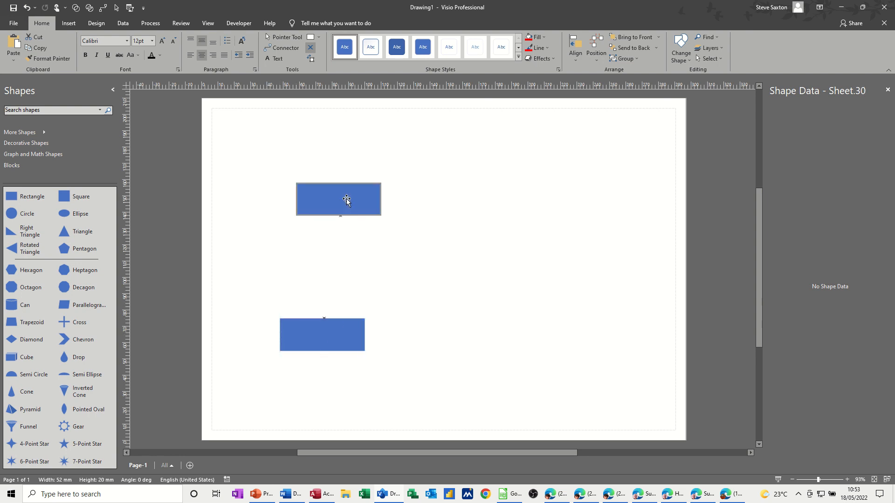
drag(331, 342, 351, 251)
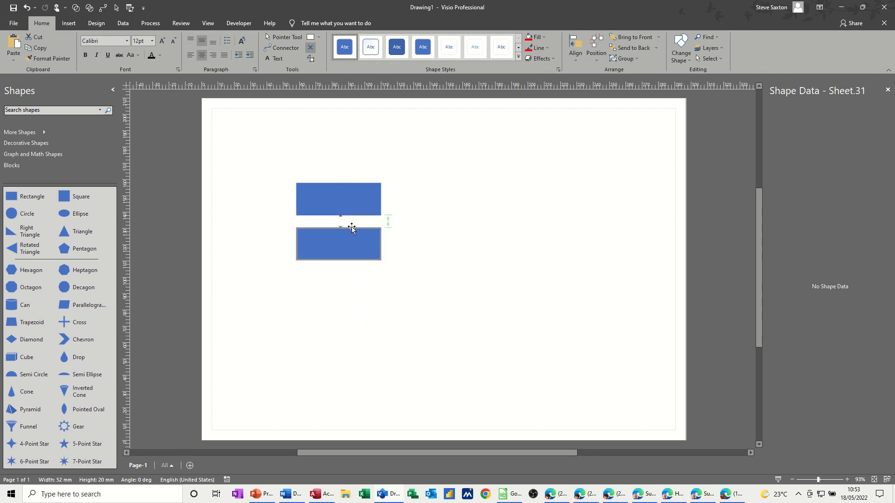
drag(355, 194, 310, 320)
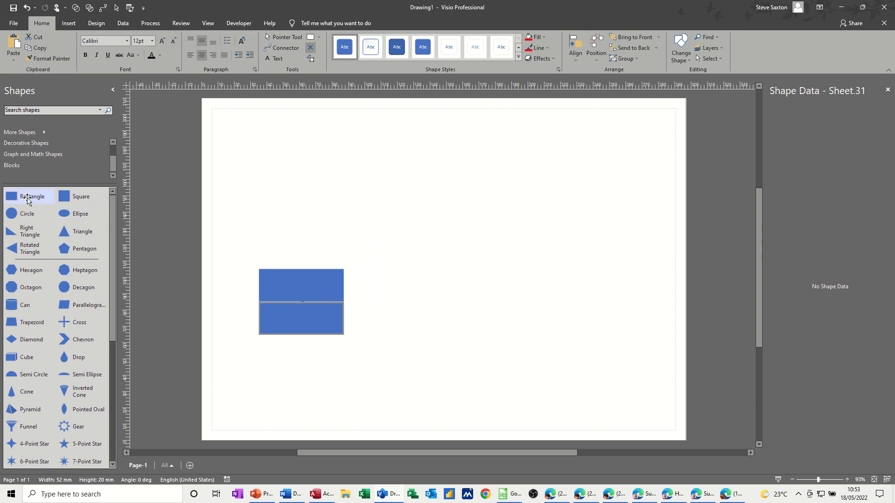
Place two Rectangle shapes from the stencil side by side near the top of the page with their sides touching.
drag(26, 196, 380, 163)
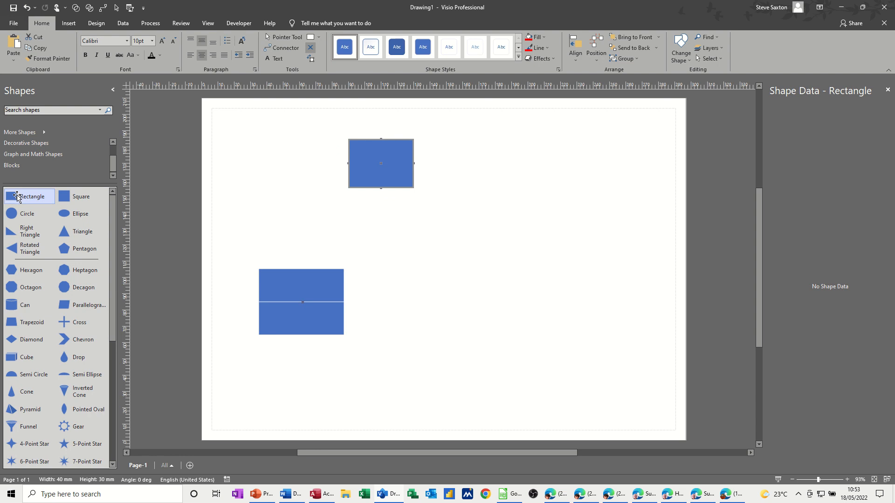
drag(23, 195, 461, 170)
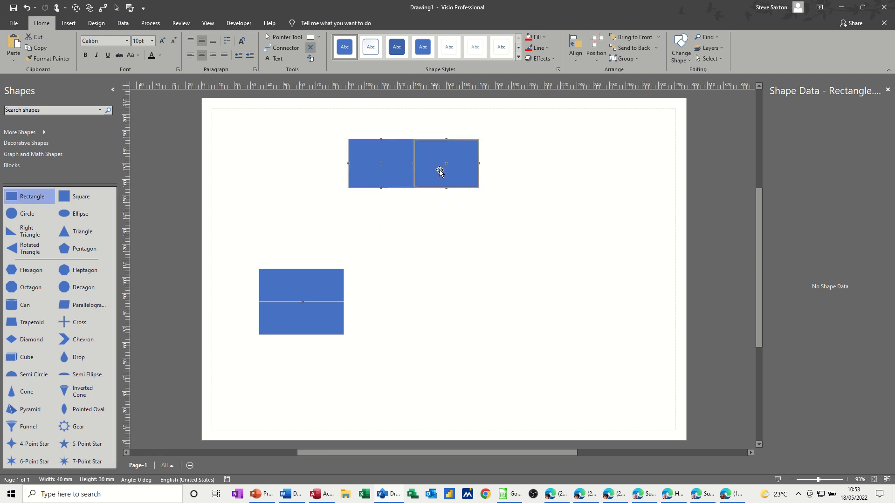
click(392, 174)
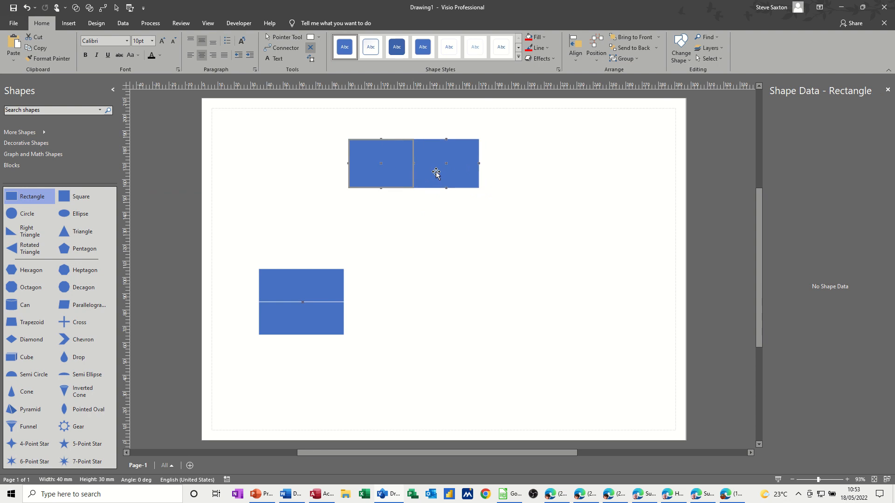
click(392, 244)
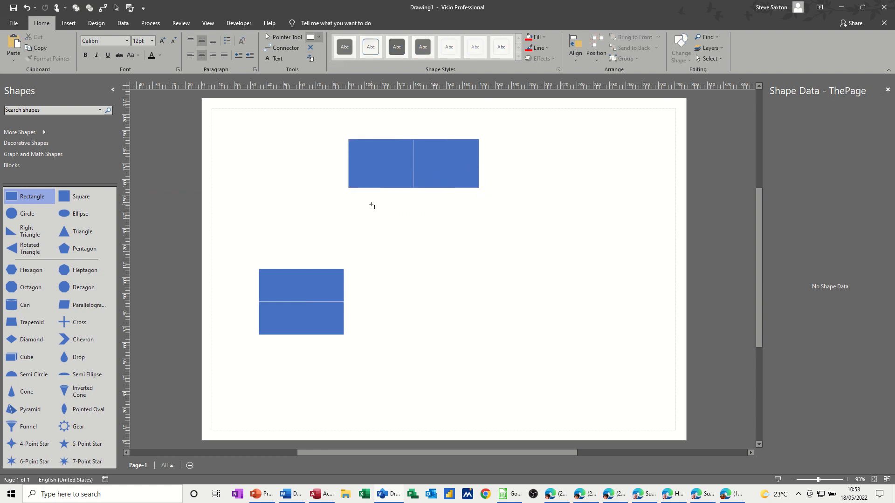
Draw a rectangle about 41 by 17 mm below the stencil pair, duplicate it and place the copy directly to its right.
drag(372, 205, 439, 232)
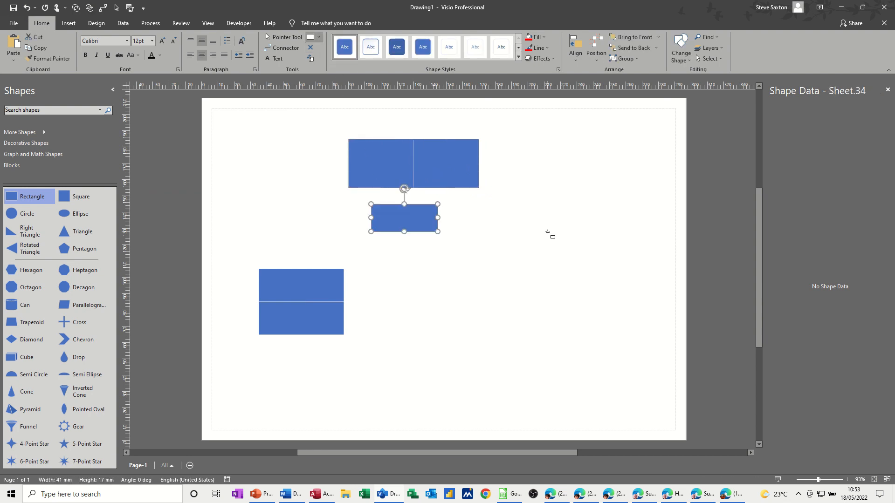
key(ctrl+d)
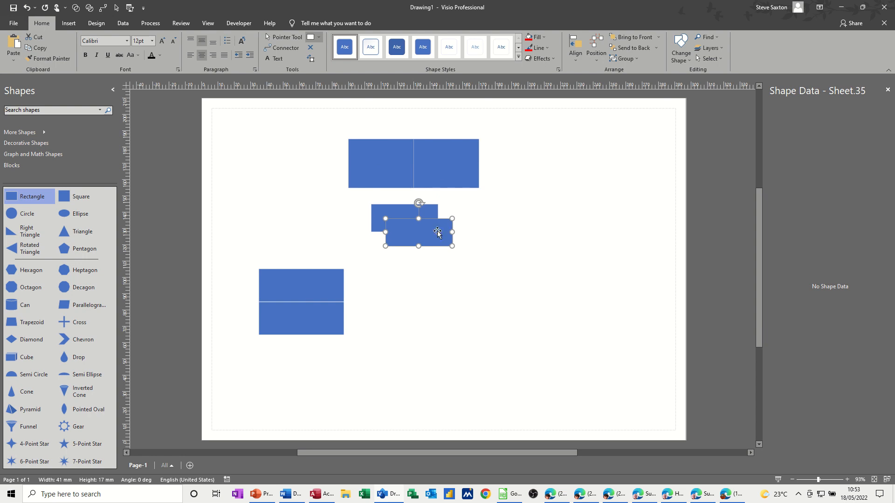
click(284, 37)
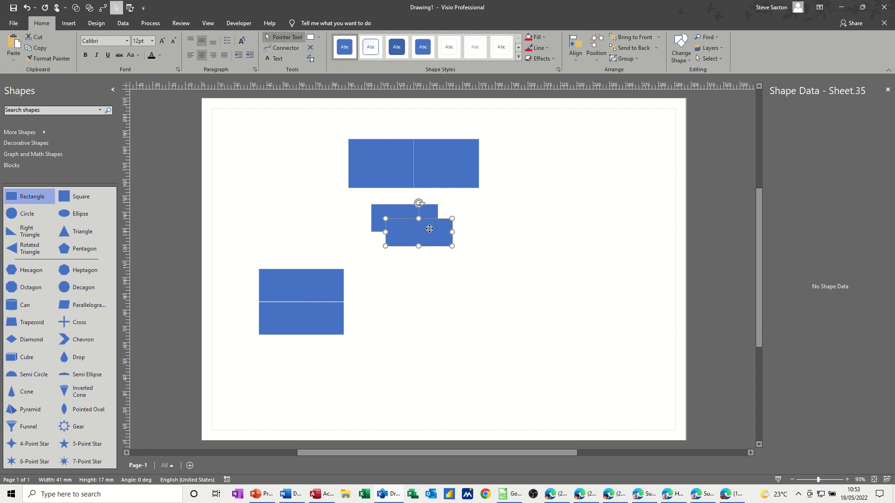
drag(429, 228, 479, 223)
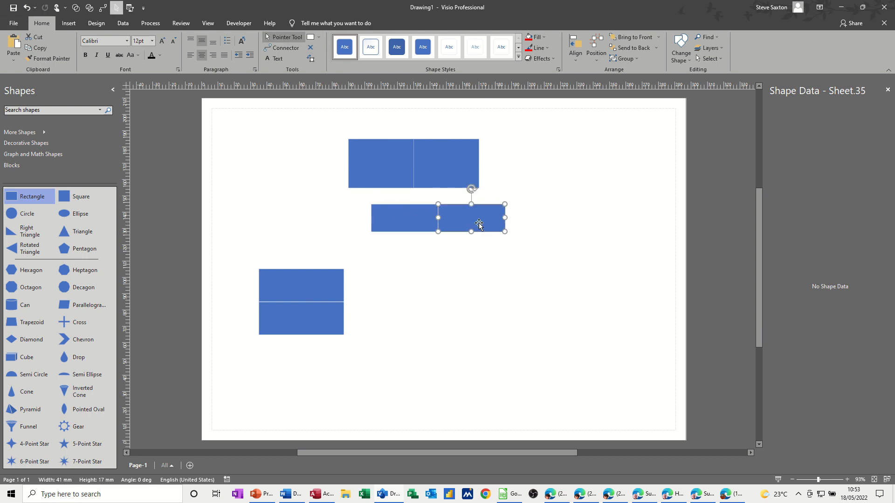
key(Escape)
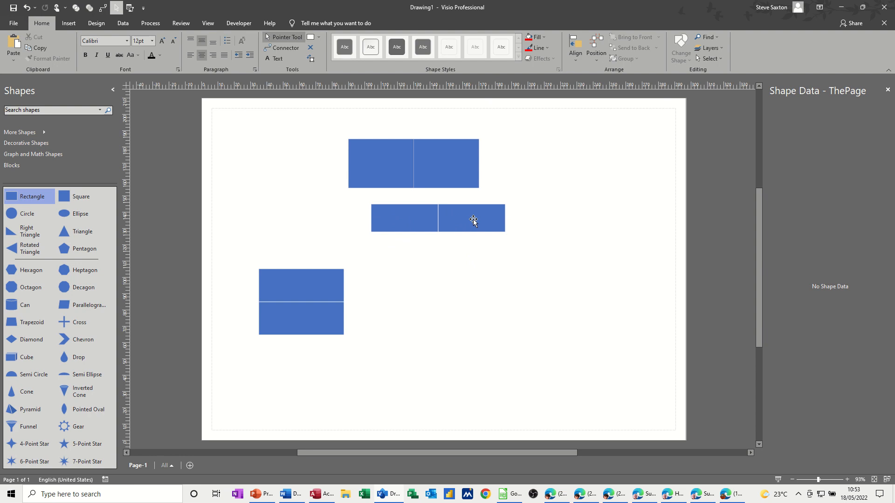
Shift the copied rectangle to overlap and realign with the original, and move the original slightly left to leave a gap.
drag(474, 219, 465, 220)
click(463, 273)
drag(455, 217, 461, 218)
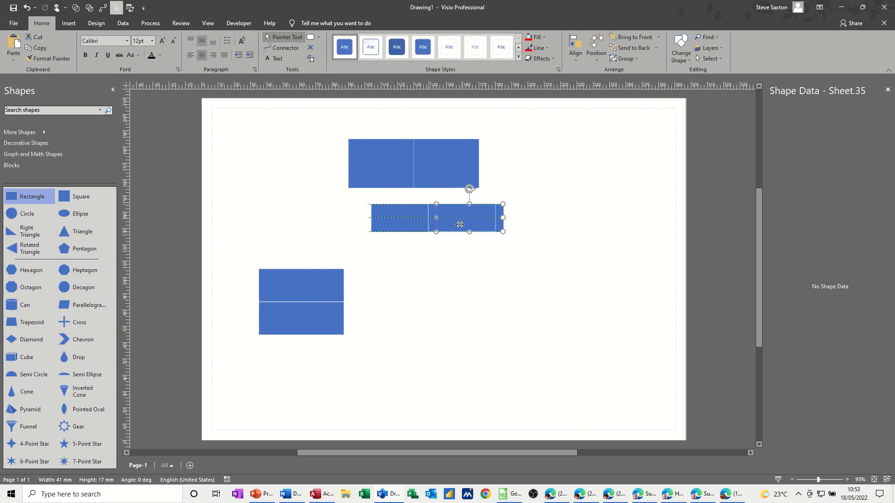
drag(466, 224, 468, 223)
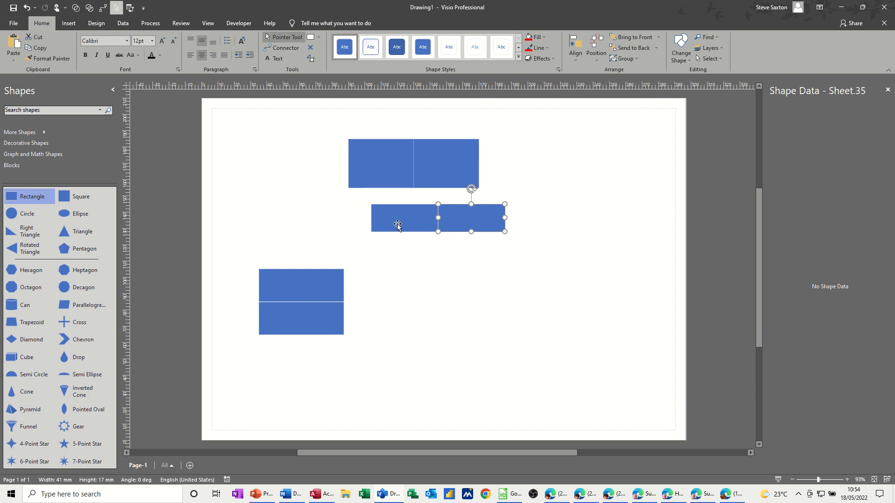
drag(397, 225, 385, 225)
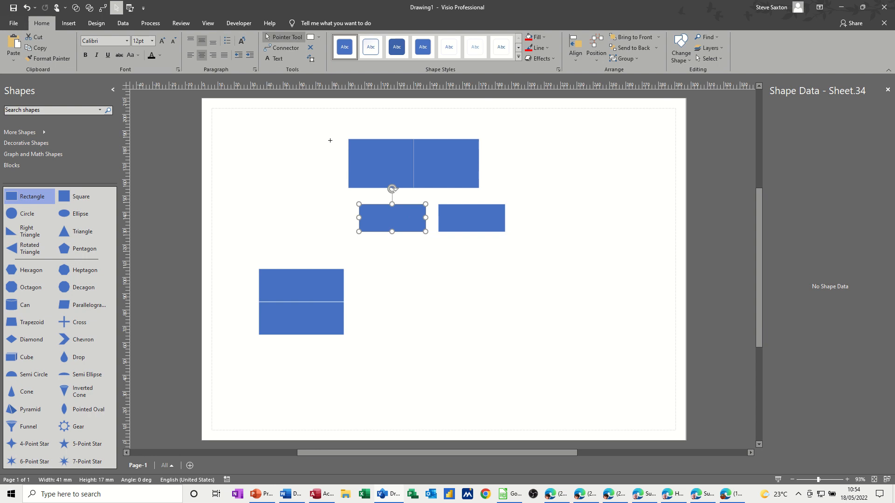
Delete the two stencil rectangles and the two drawn rectangles below them, keeping the glued pair.
drag(328, 126, 574, 278)
key(Delete)
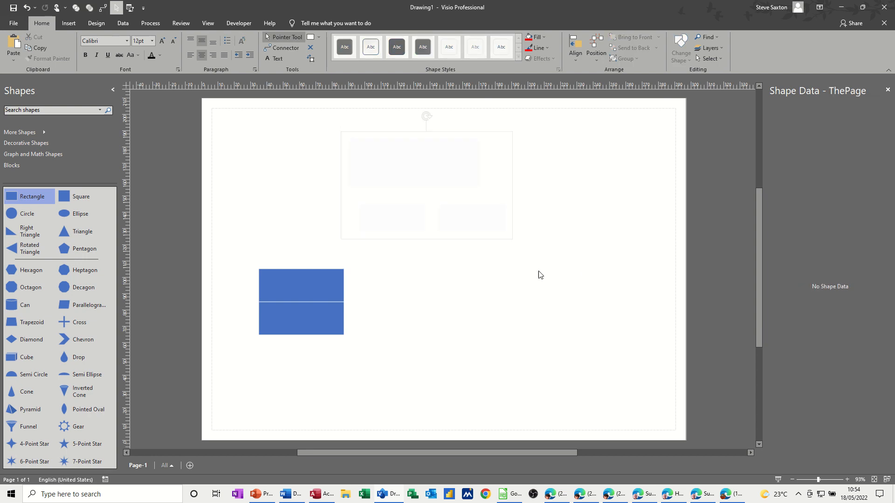
Move the glued pair to the upper middle of the page and select both of its rectangles.
drag(312, 330, 438, 241)
click(466, 267)
click(370, 191)
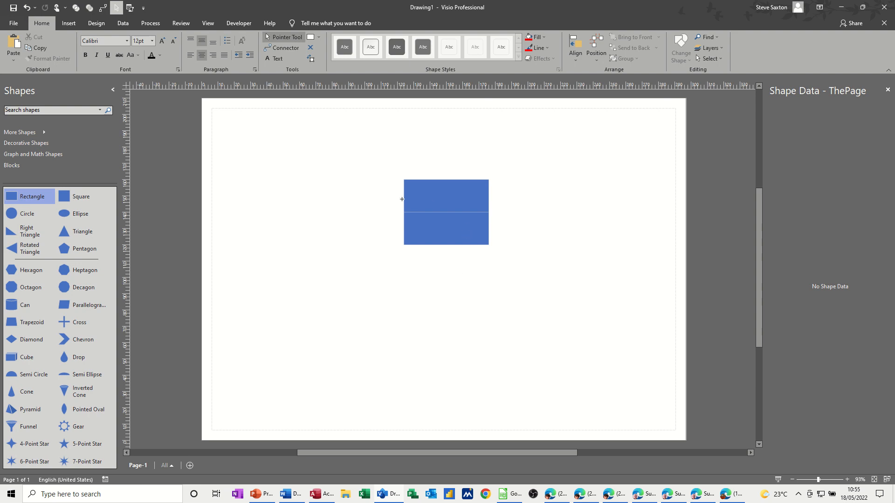
drag(392, 165, 513, 269)
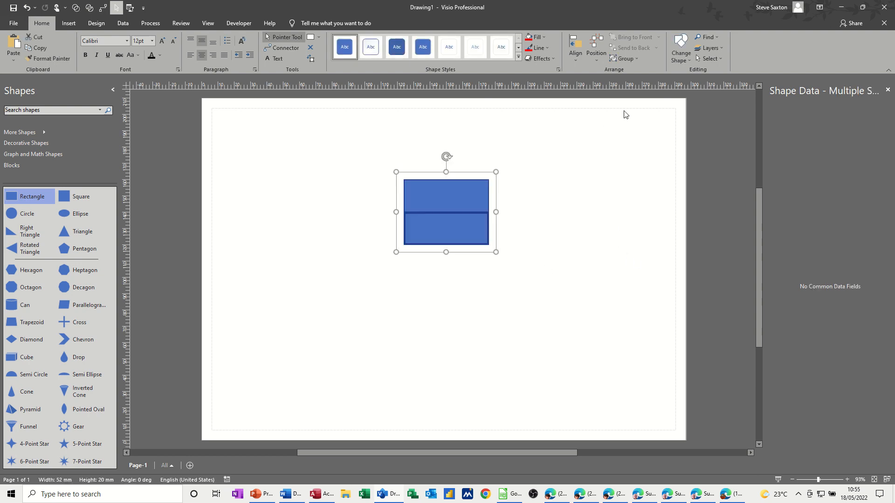
Assign the two selected rectangles to a new layer, entering a first name as the layer name.
click(719, 49)
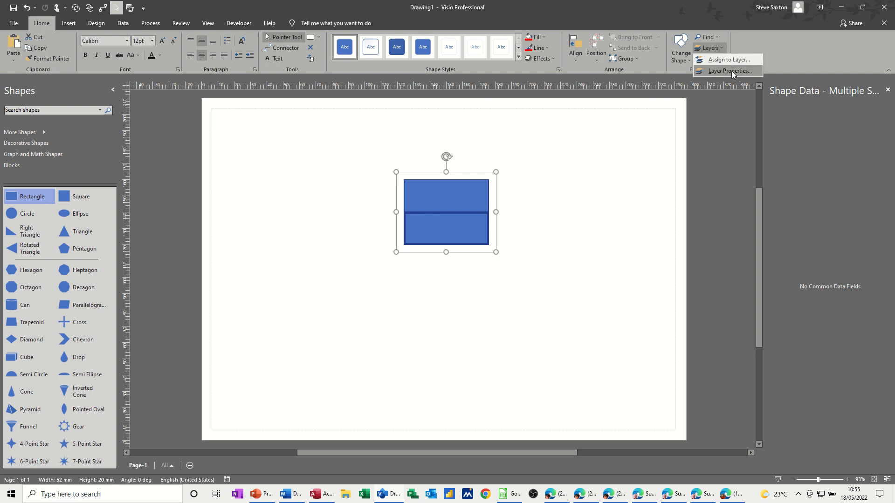
click(730, 60)
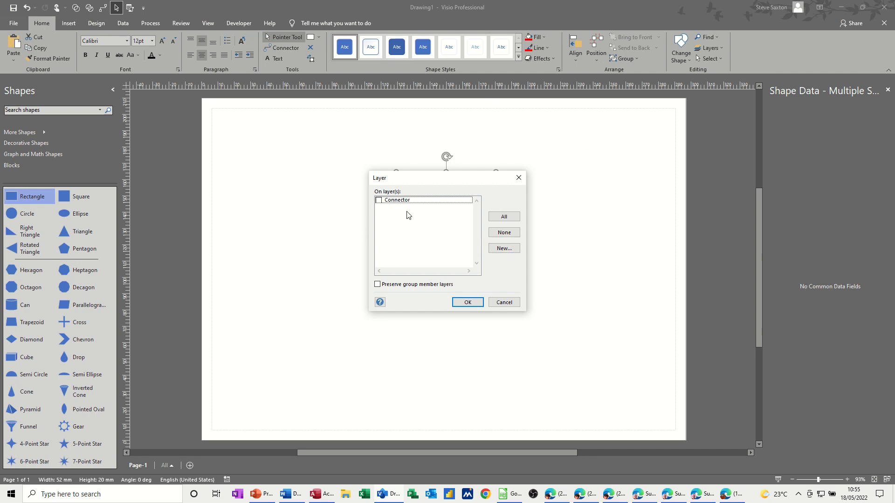
click(501, 249)
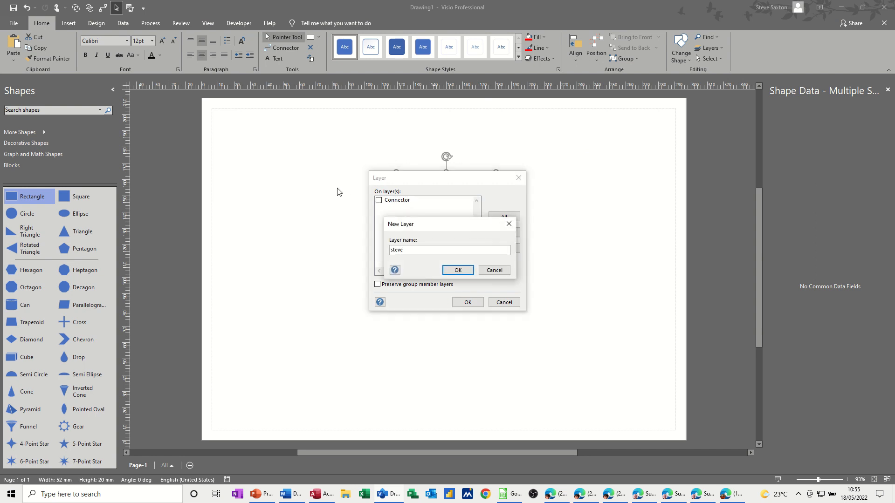
click(455, 271)
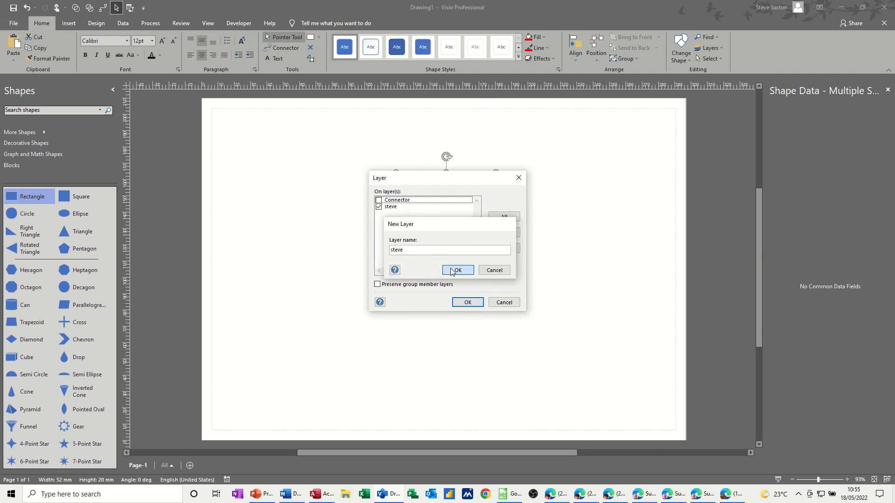
click(465, 303)
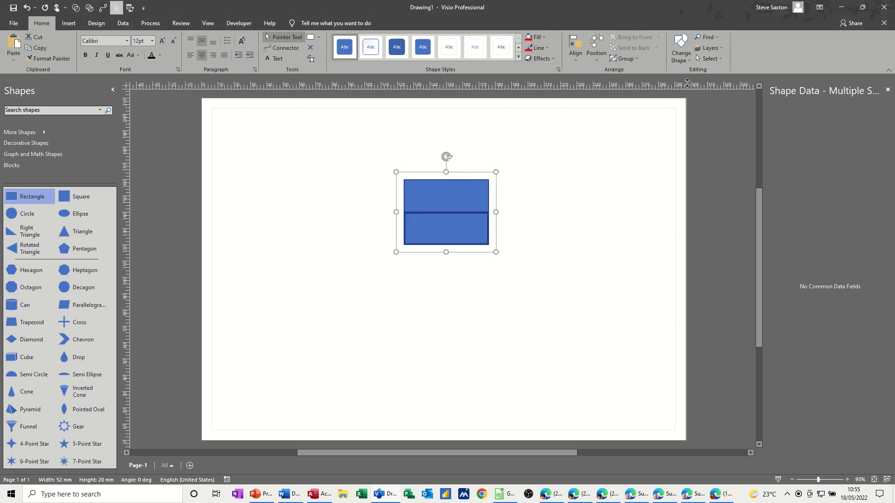
Lock the new layer in the layer properties and try to select and move its rectangles.
click(718, 49)
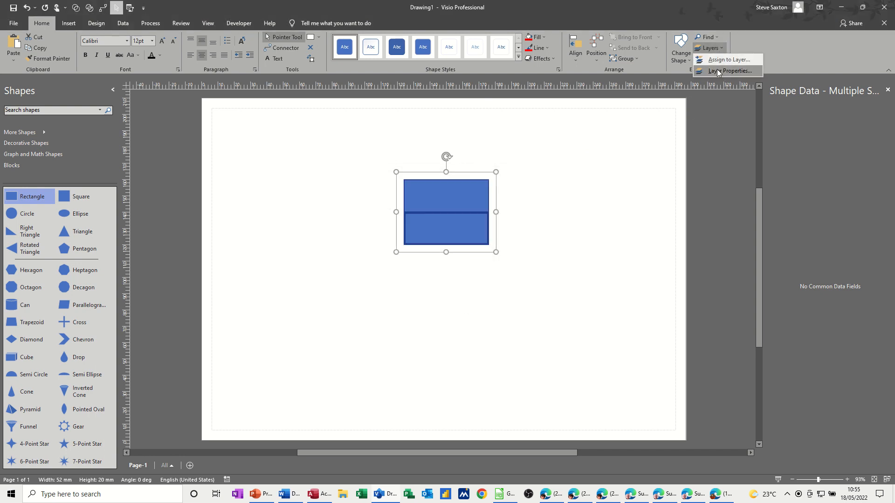
click(718, 73)
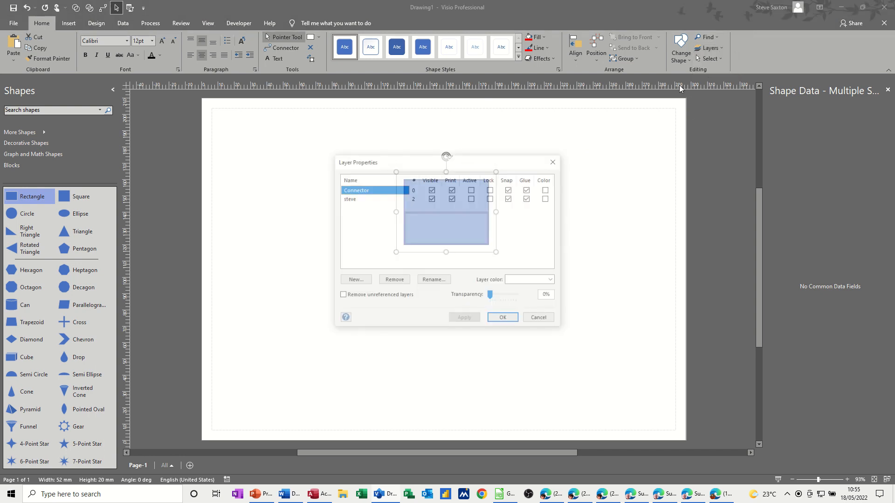
click(491, 199)
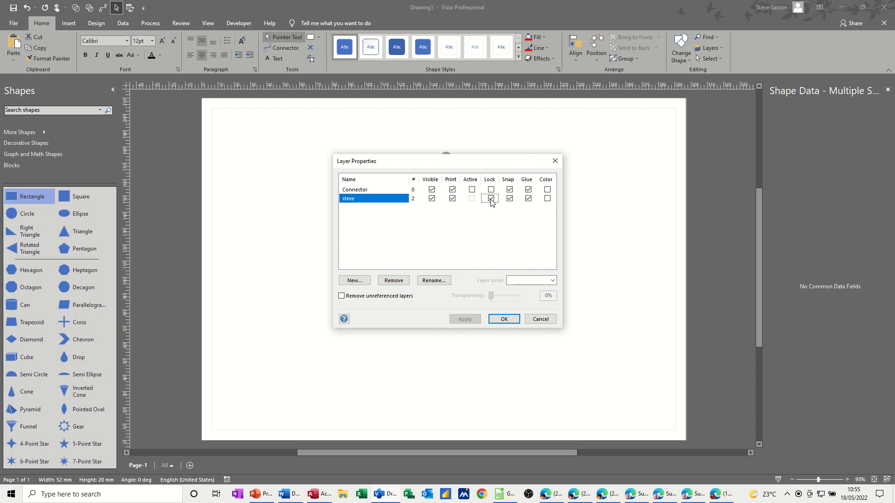
click(503, 320)
drag(386, 160, 494, 260)
drag(467, 212, 498, 260)
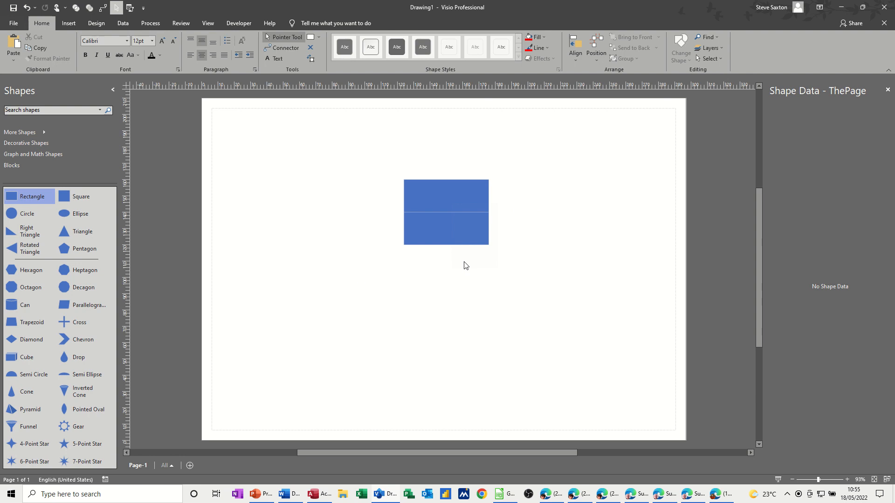
Place a stencil triangle with its apex at the centre of the line between the rectangles and fill it red.
drag(387, 270, 446, 254)
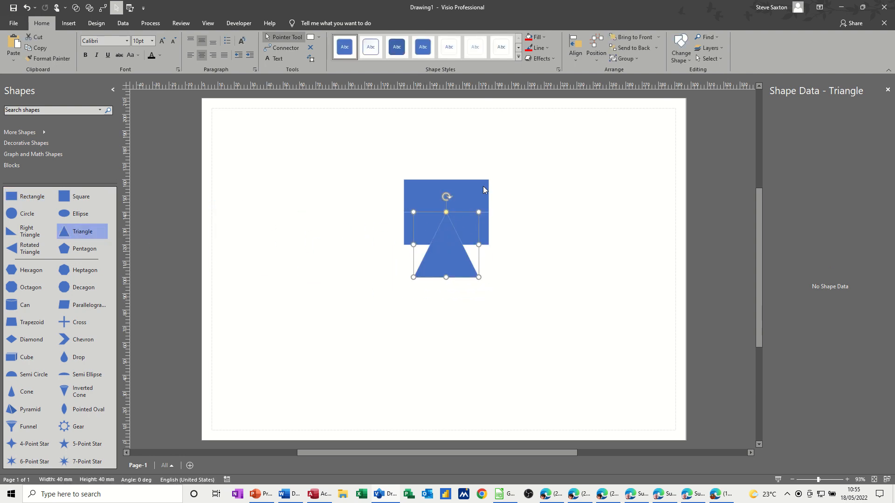
click(528, 37)
click(516, 230)
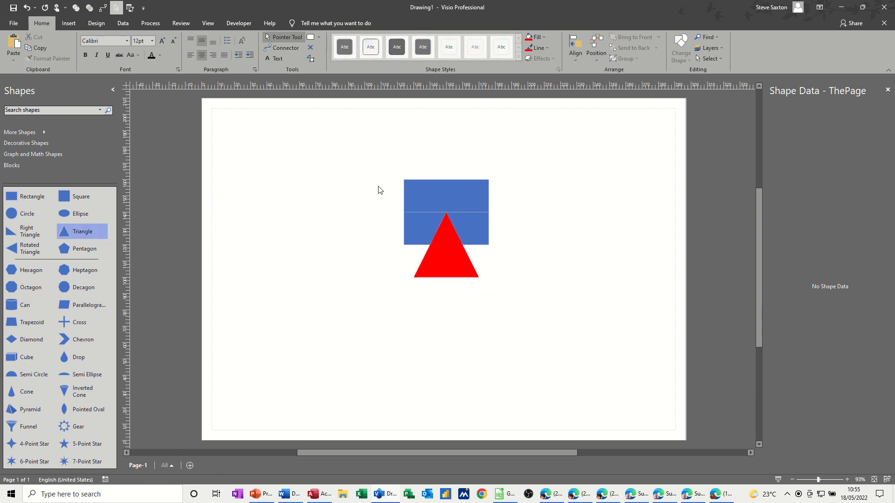
Duplicate the red triangle, flip the copy vertically and place it above the original so their tips meet.
mouse_move(444, 261)
mouse_down()
mouse_move(414, 261)
mouse_move(443, 257)
mouse_up()
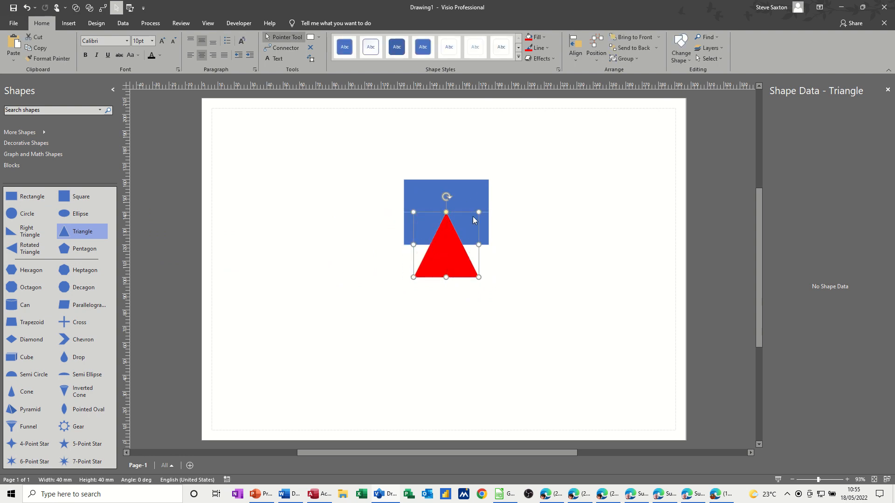
key(ctrl+d)
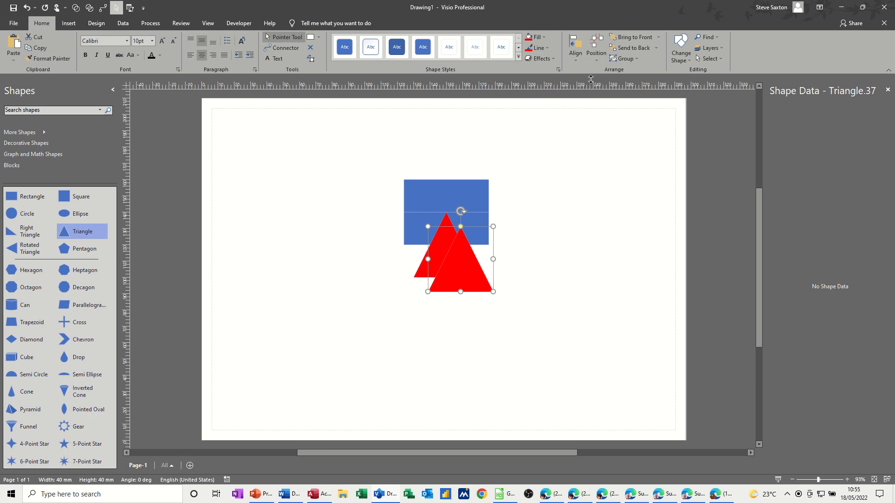
click(576, 52)
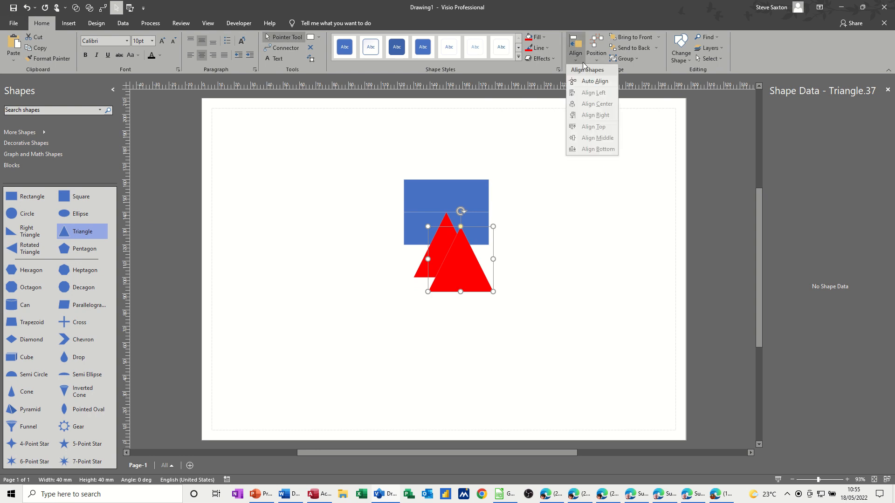
click(597, 63)
click(598, 63)
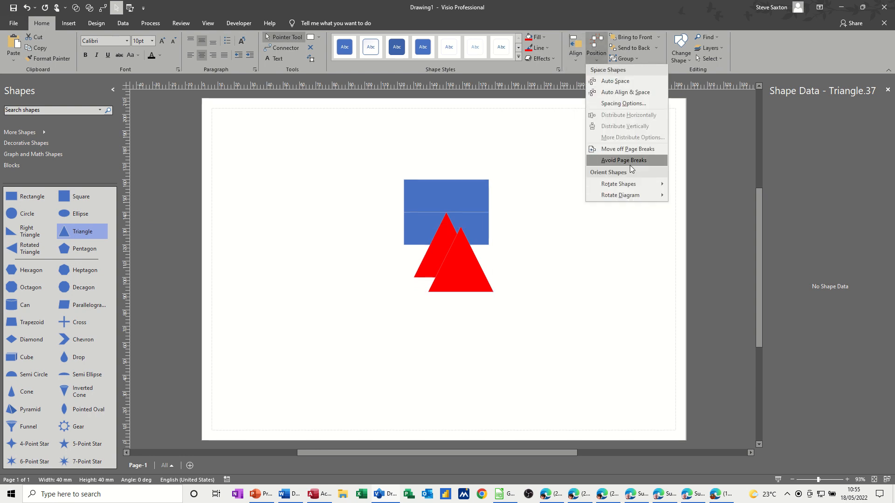
mouse_move(643, 183)
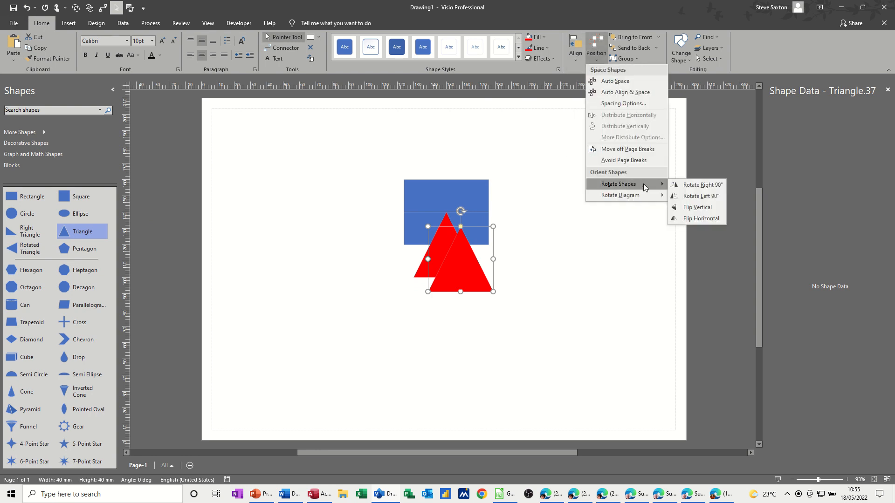
click(687, 206)
drag(474, 270, 461, 171)
click(521, 204)
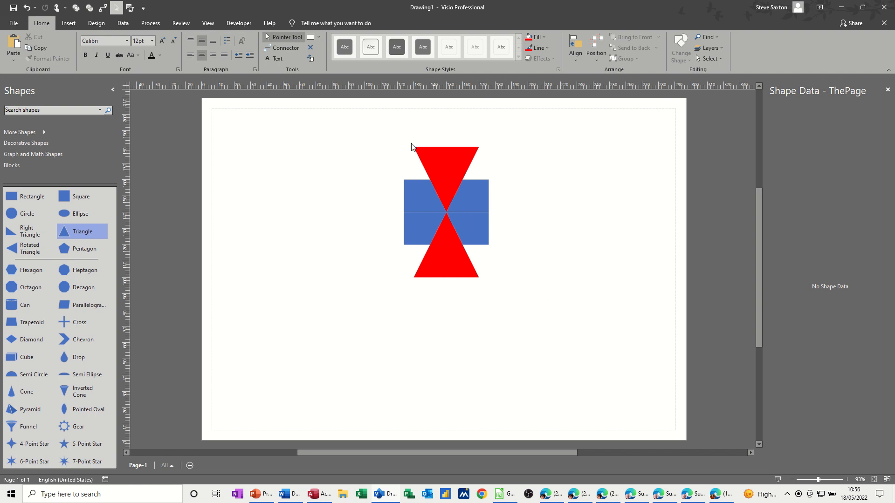
Unlock the layer that holds the two rectangles in the layer properties.
click(441, 160)
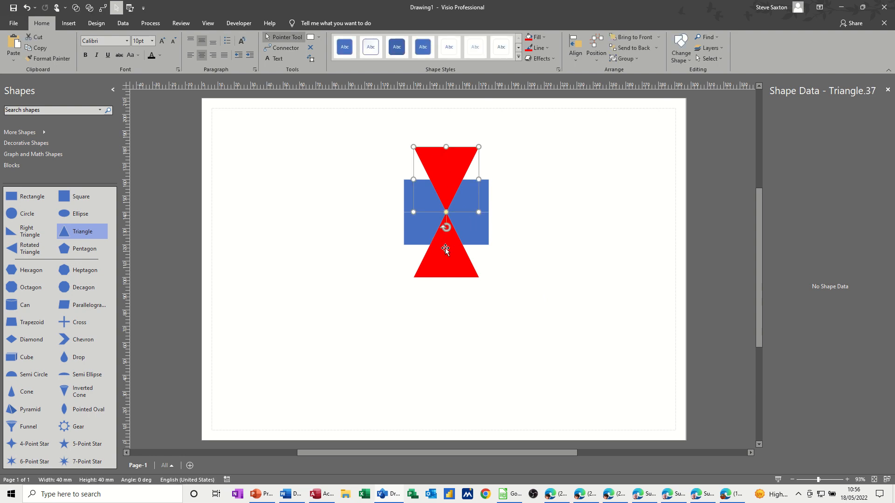
click(446, 248)
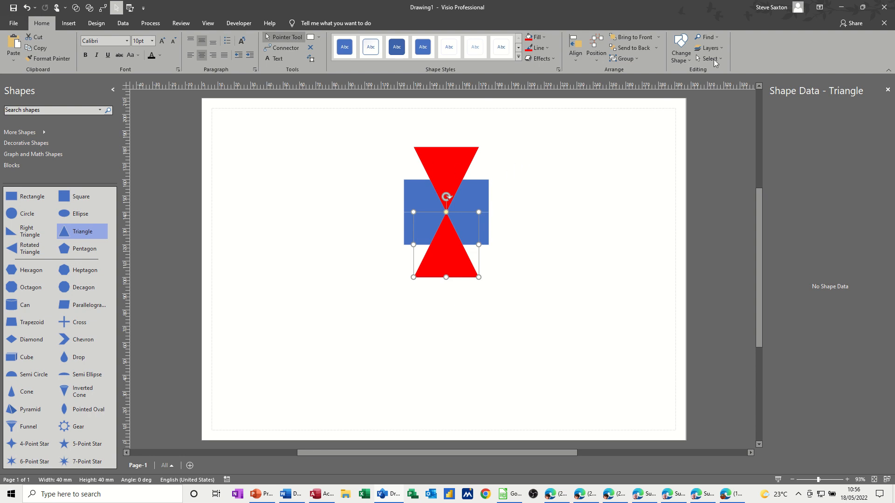
click(721, 50)
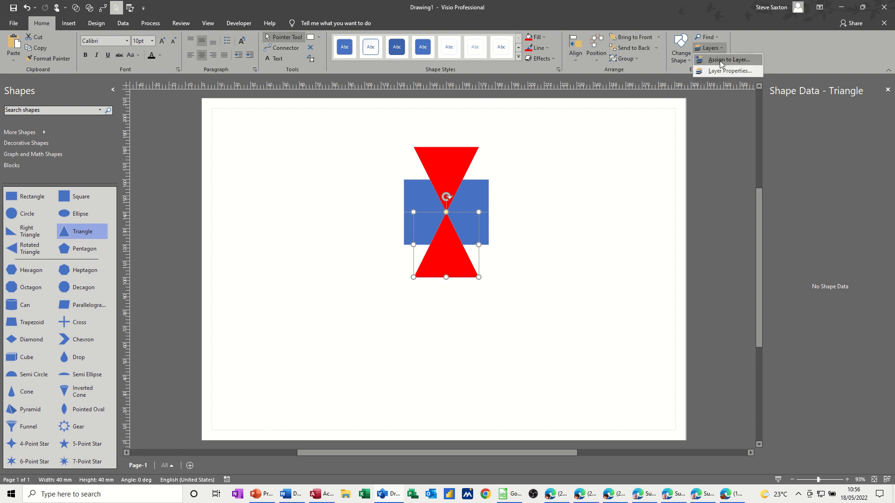
click(718, 74)
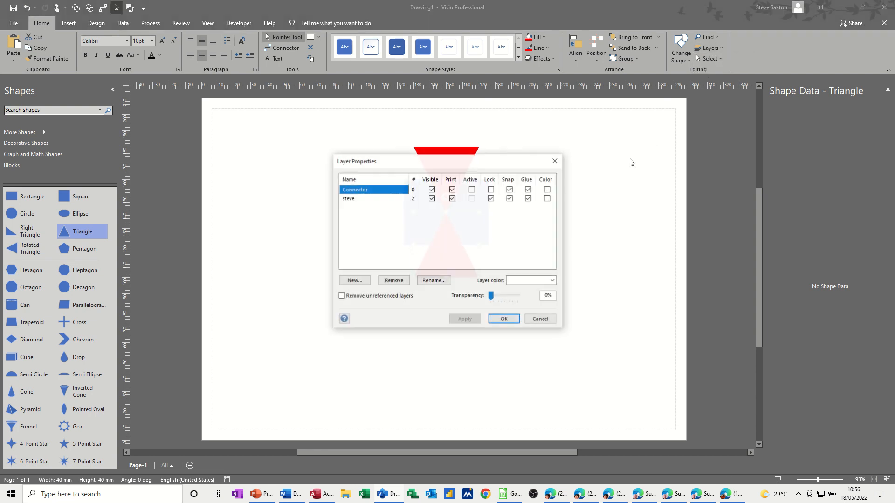
click(491, 199)
click(504, 319)
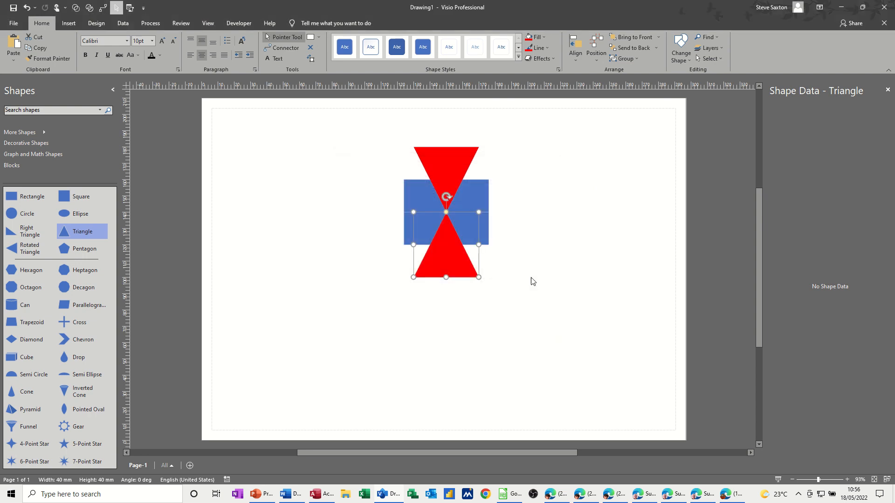
Move the glued rectangle pair horizontally into the empty area to the right of the red triangles.
click(536, 247)
drag(475, 226, 582, 232)
click(487, 227)
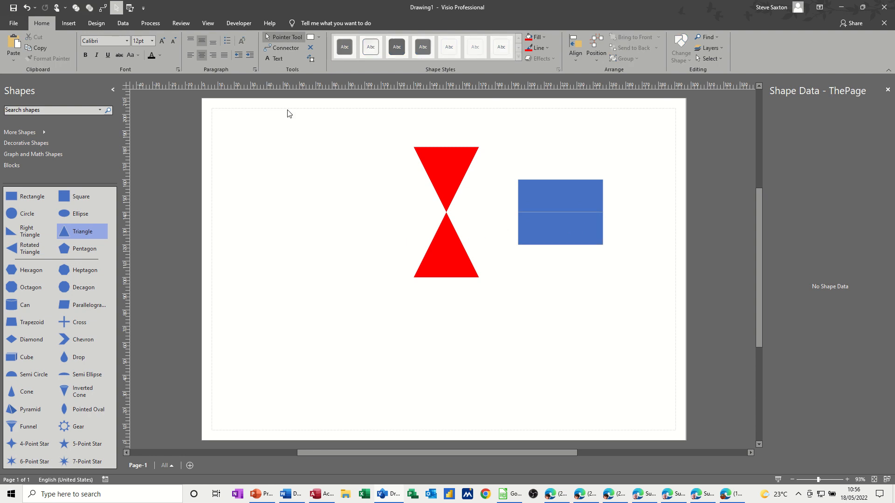
Apply the dark teal Professional theme with the red accent to the drawing.
click(96, 25)
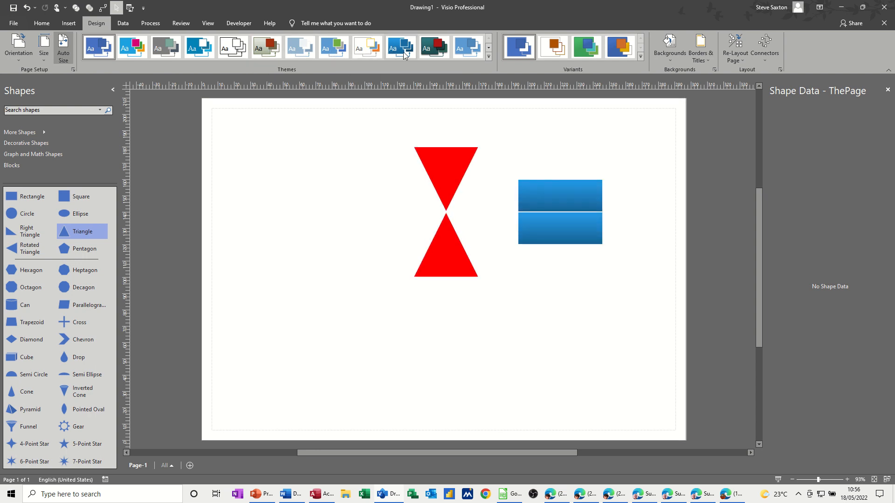
click(427, 51)
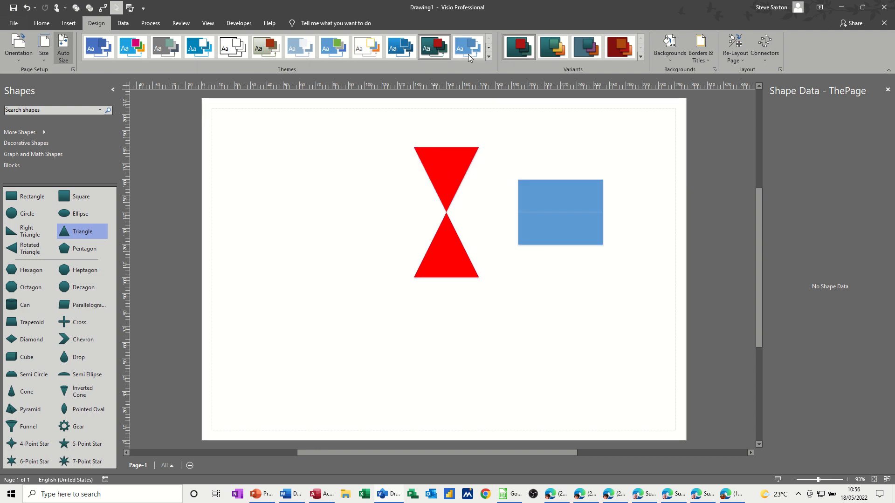
click(489, 57)
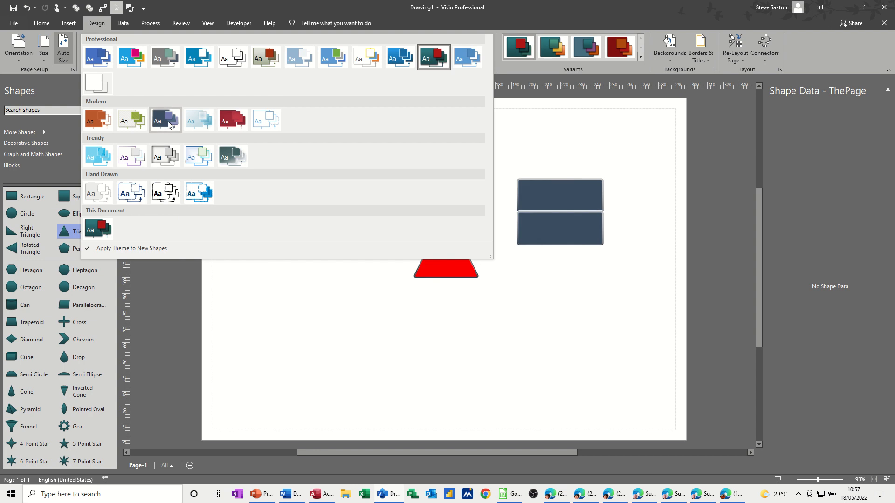
click(435, 56)
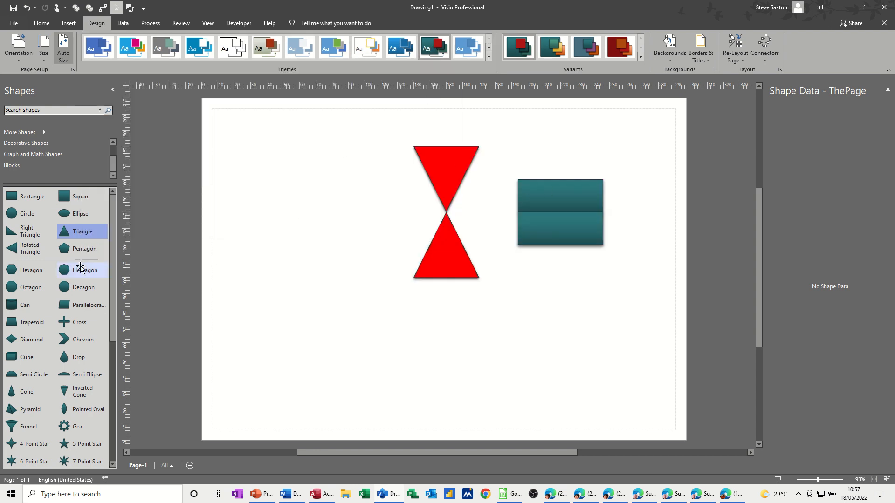
Add a stencil triangle to the left of the red triangles and apply the grey-green Professional theme with the red accent.
drag(76, 231, 372, 226)
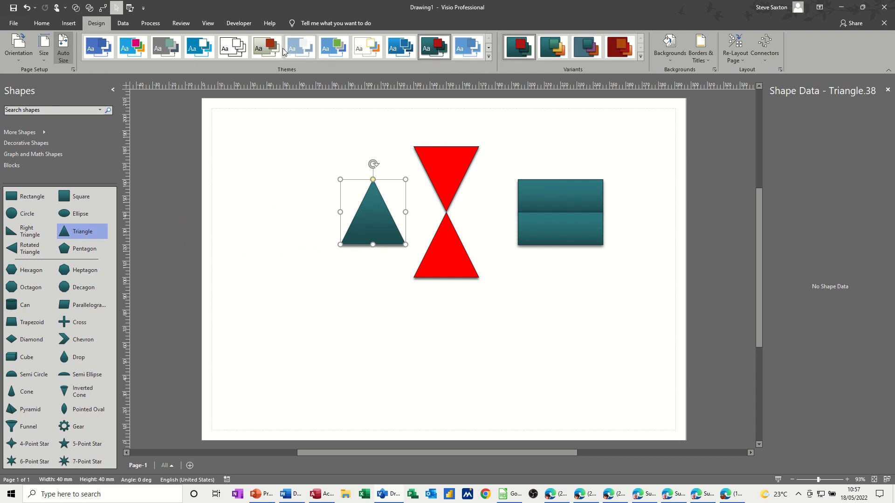
click(261, 50)
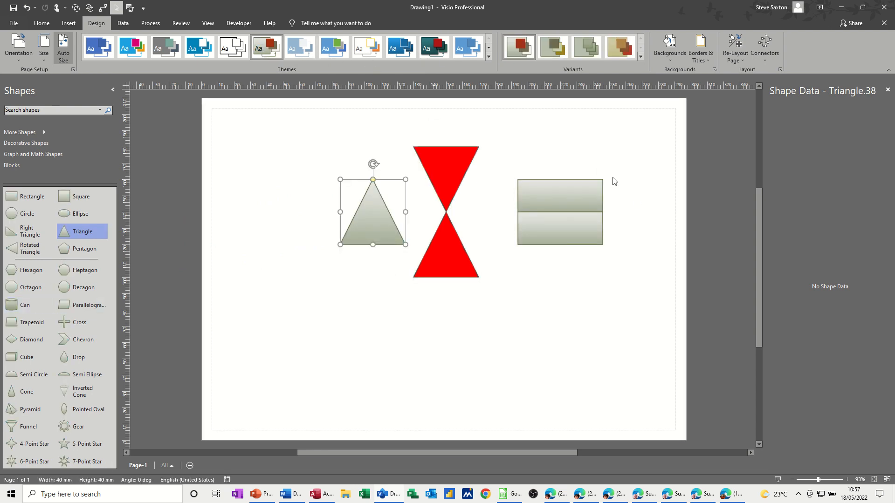
Add the first border and title design to the page and move the grey-green triangle up and to the left.
click(704, 60)
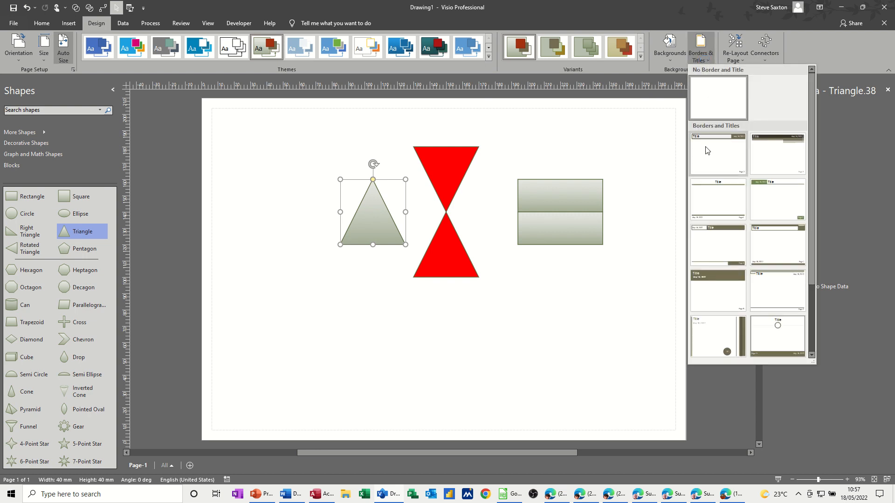
click(712, 148)
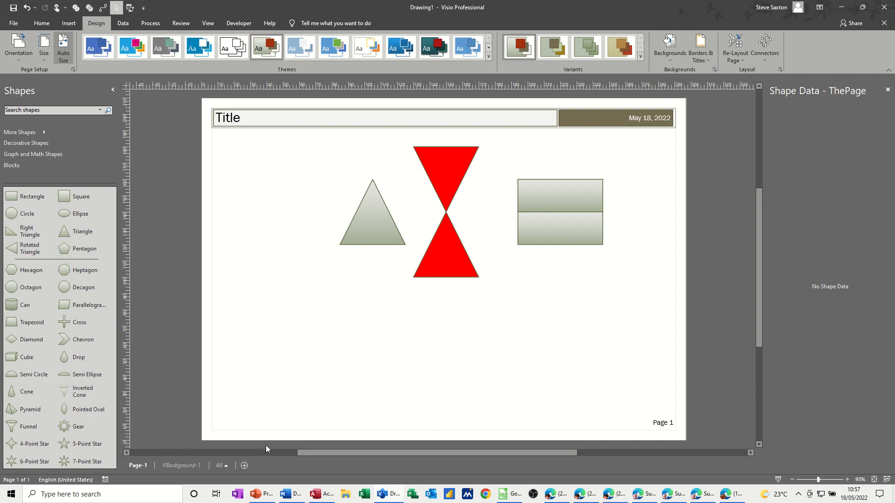
drag(355, 240, 304, 204)
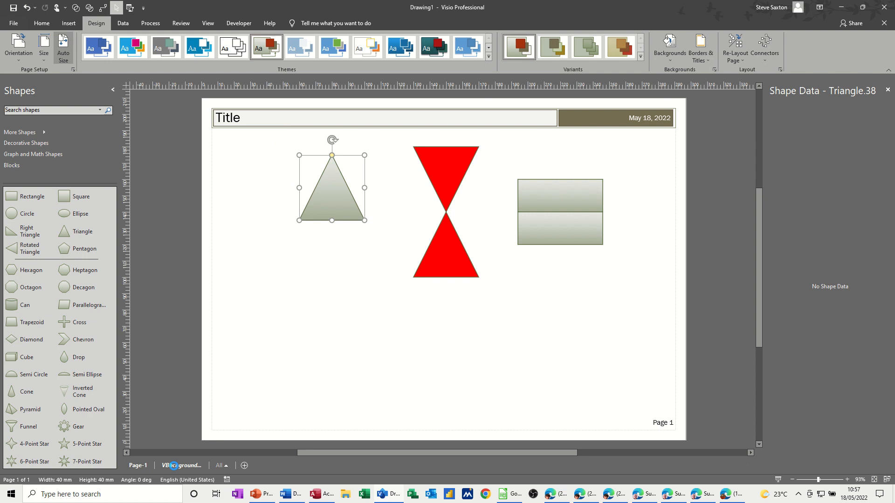
Replace the title text on the VBackground-1 background page with "Test".
click(173, 466)
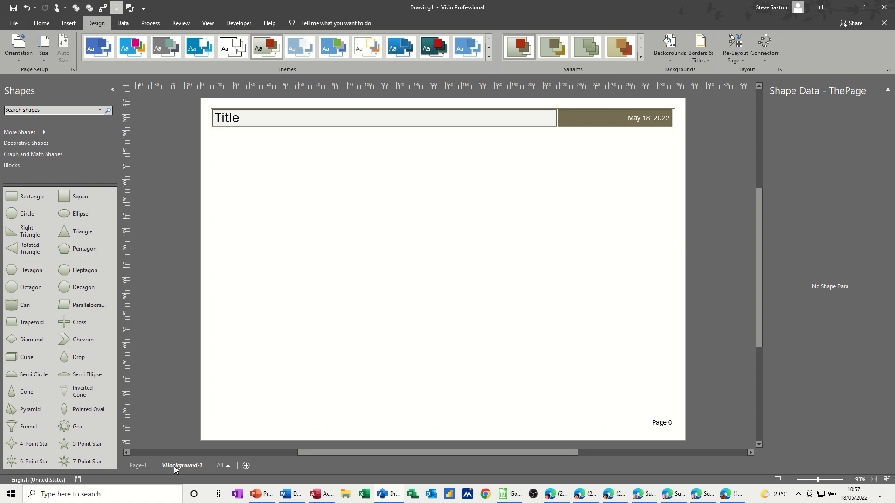
double_click(229, 117)
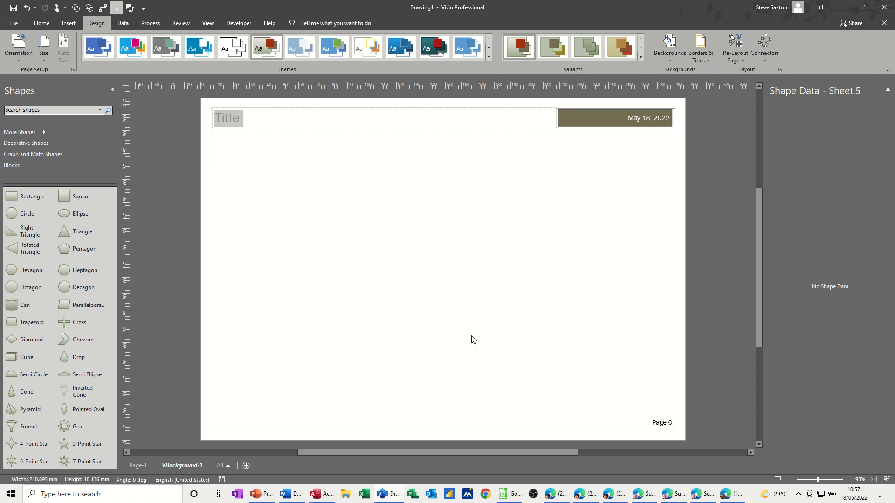
text(Test)
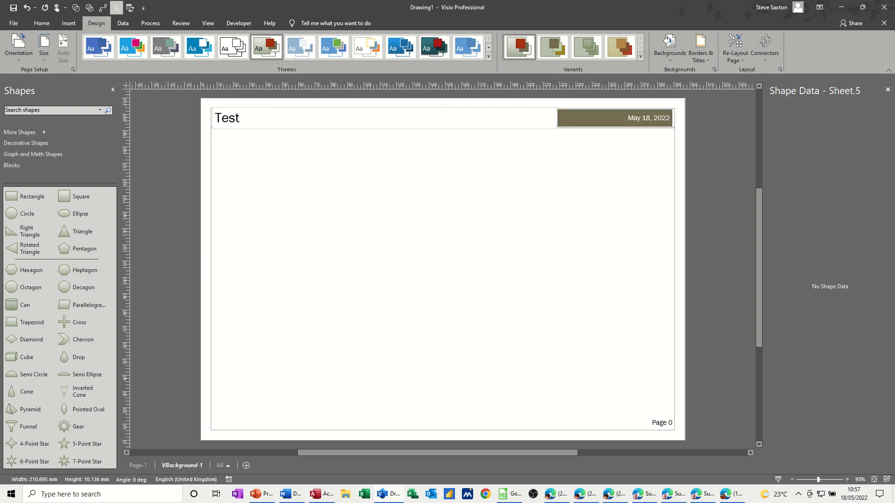
Apply the World map background design to Page-1.
click(138, 466)
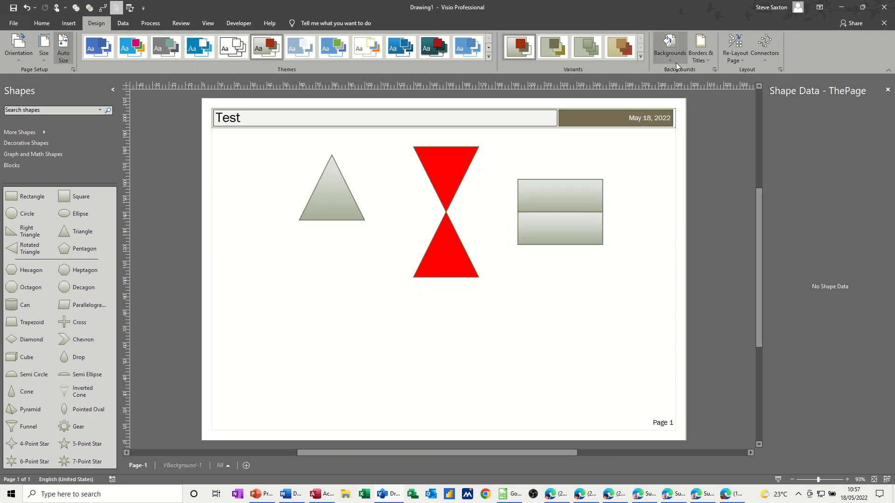
click(674, 61)
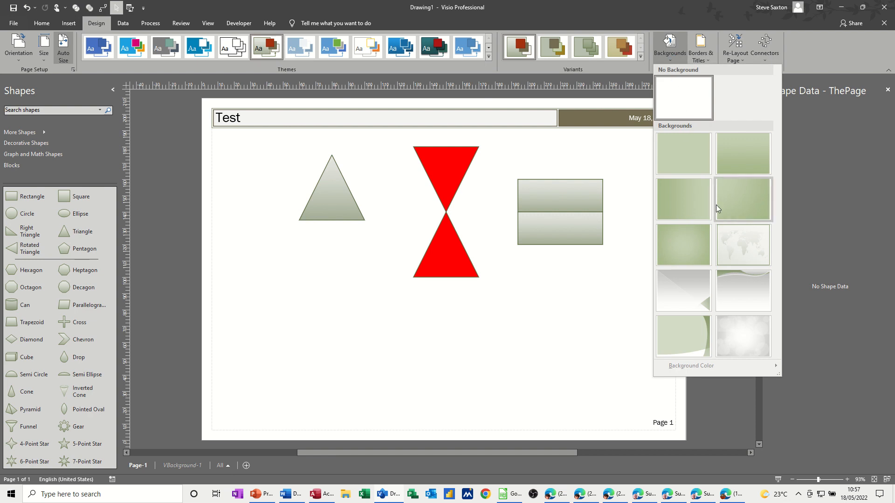
click(737, 244)
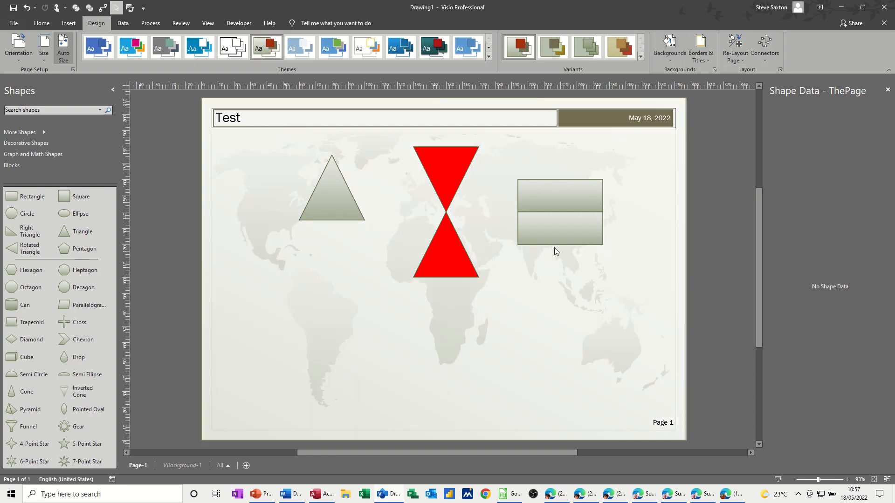
Fill the world map shape on the VBackground-1 page with red and return to Page-1.
click(182, 466)
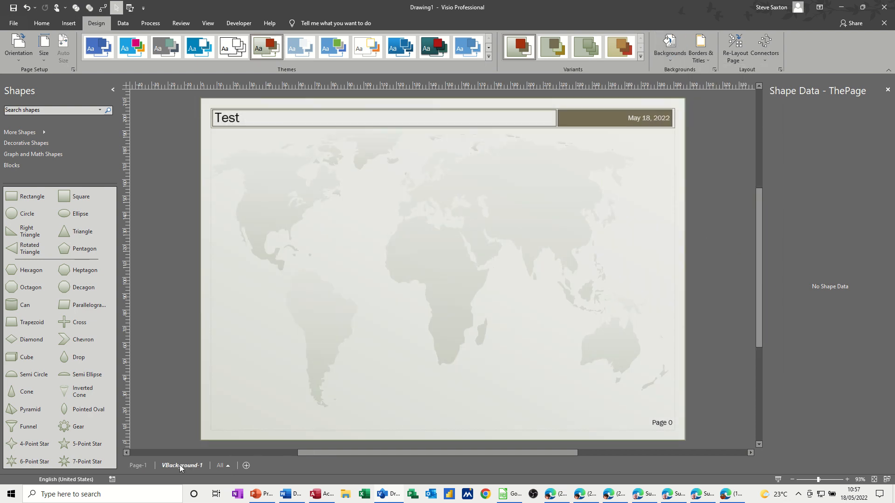
click(463, 253)
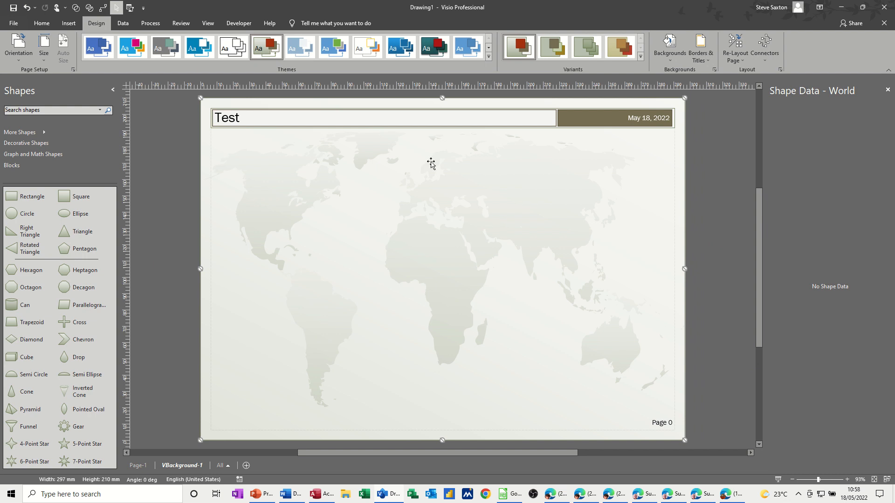
click(42, 24)
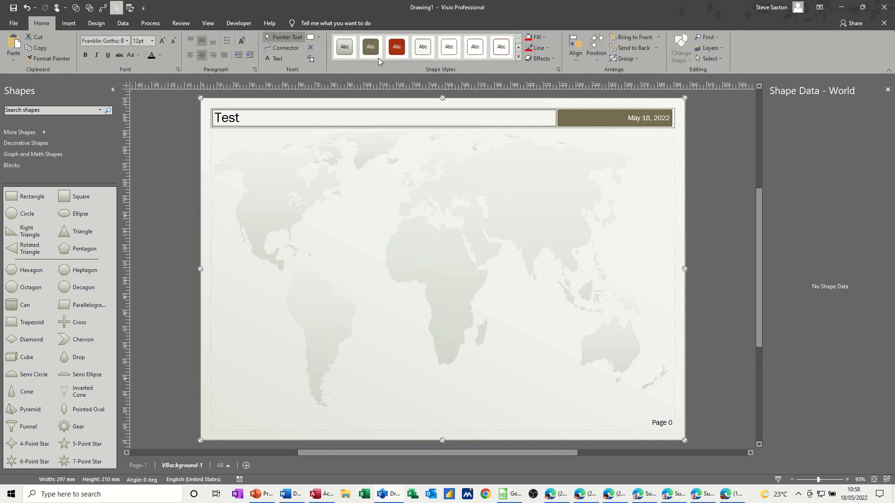
click(529, 37)
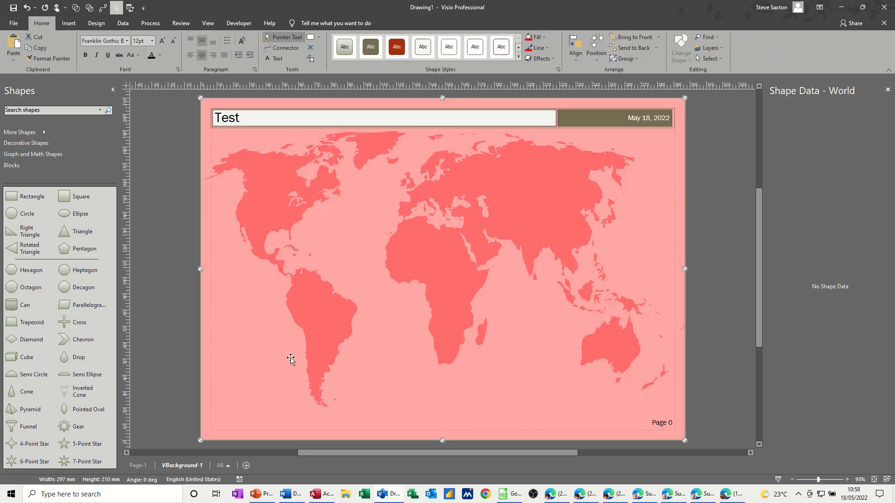
click(147, 464)
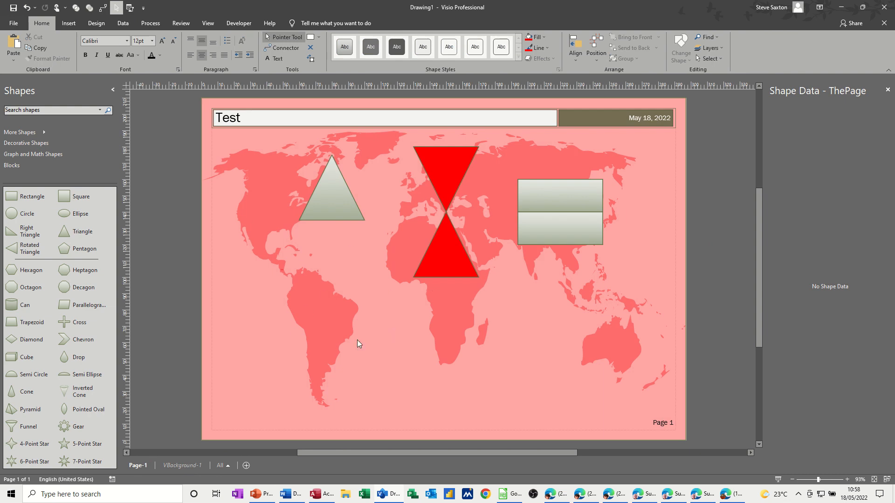
Delete the VBackground-1 background page, confirming the removal.
click(179, 465)
right_click(179, 466)
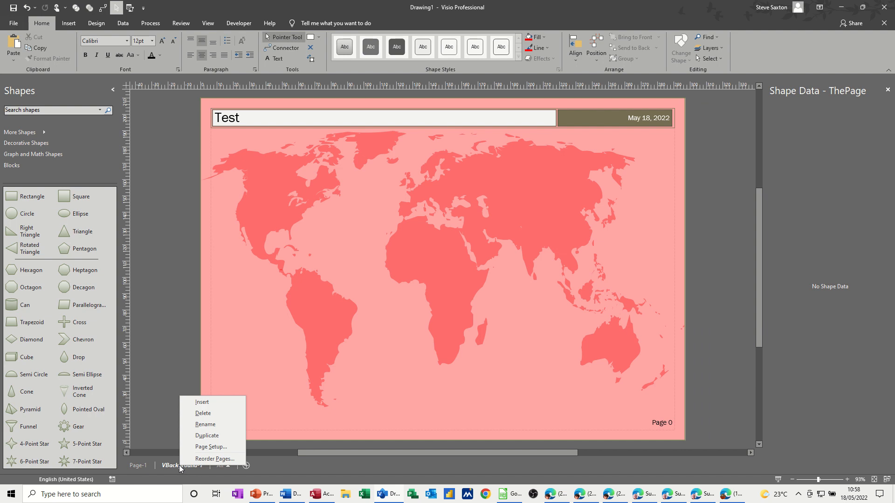
click(202, 413)
click(431, 273)
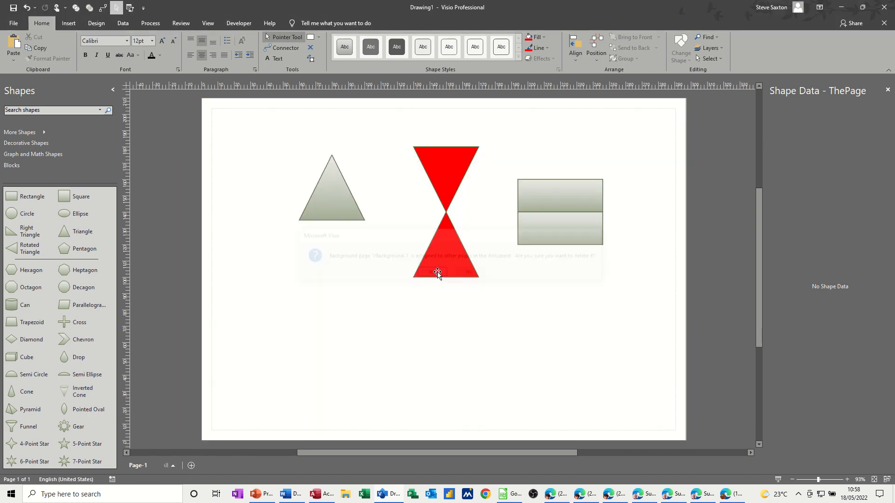
Insert a new page and add a 40 × 30 mm stencil rectangle near its upper right, labelled "It's Easy Training".
click(191, 466)
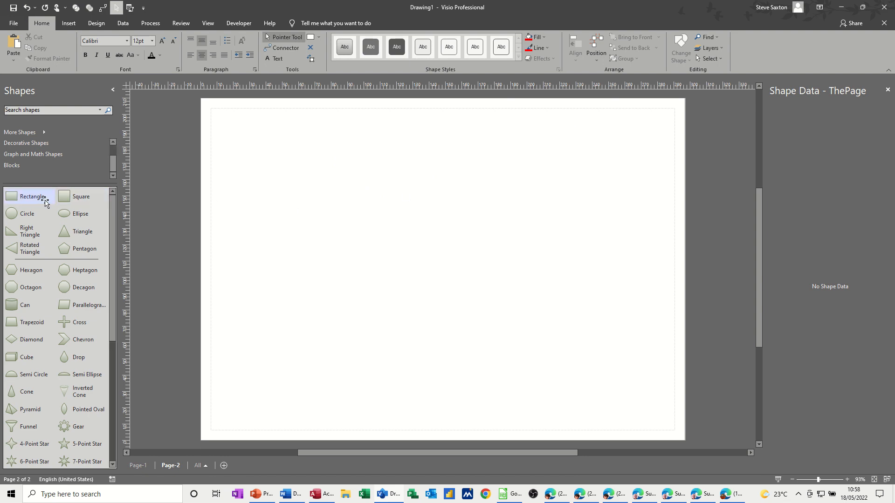
drag(42, 197, 595, 137)
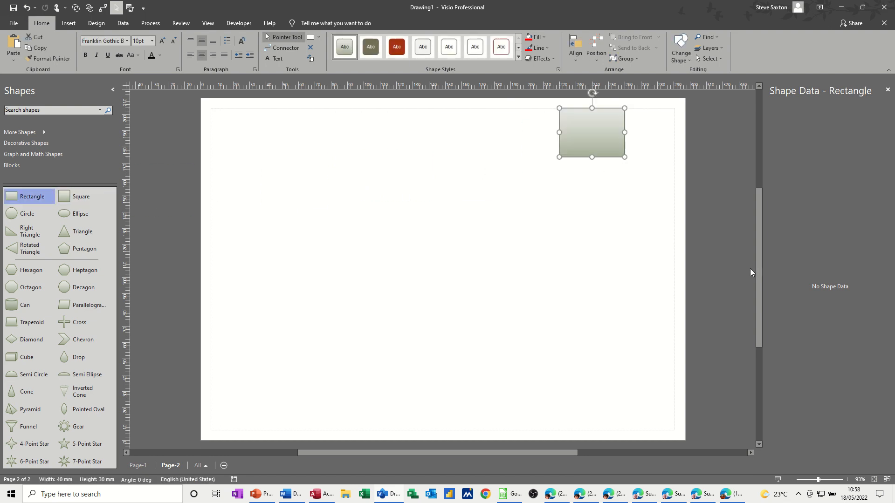
text(It)
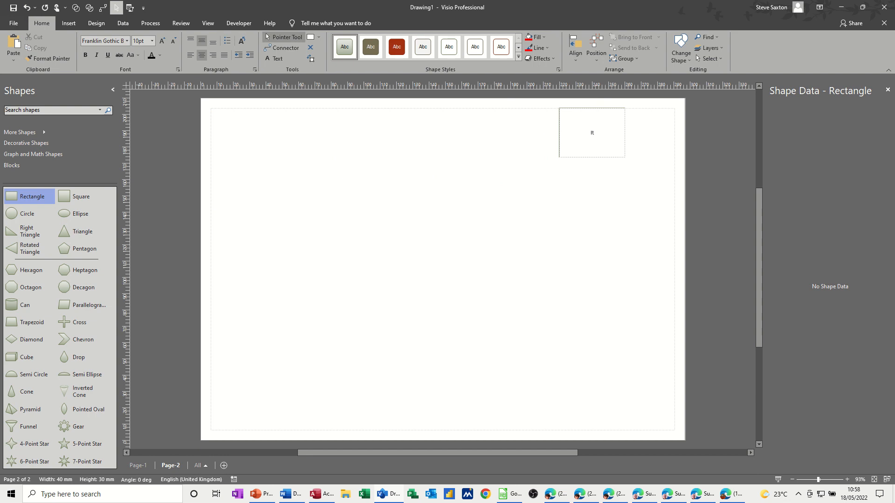
text('s Easy Training)
click(610, 202)
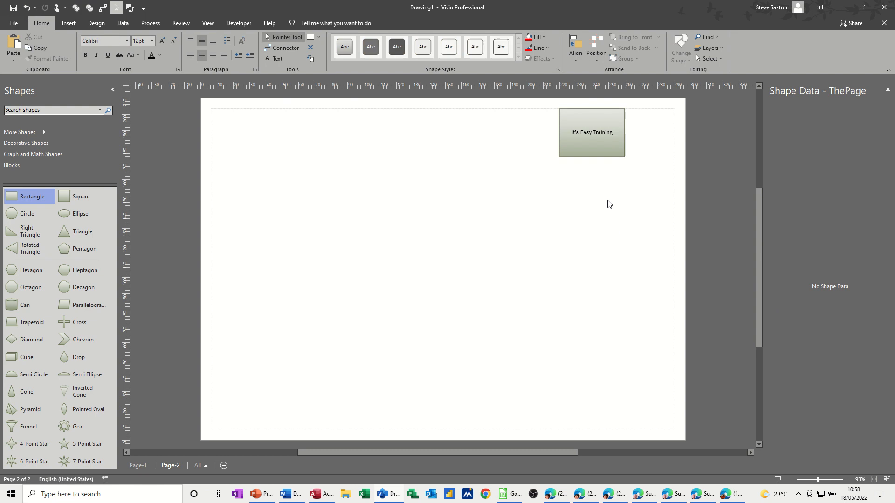
Reduce the labelled rectangle's height to about half and move it into the upper-right corner of the page margins.
click(593, 159)
drag(593, 153, 663, 129)
click(602, 149)
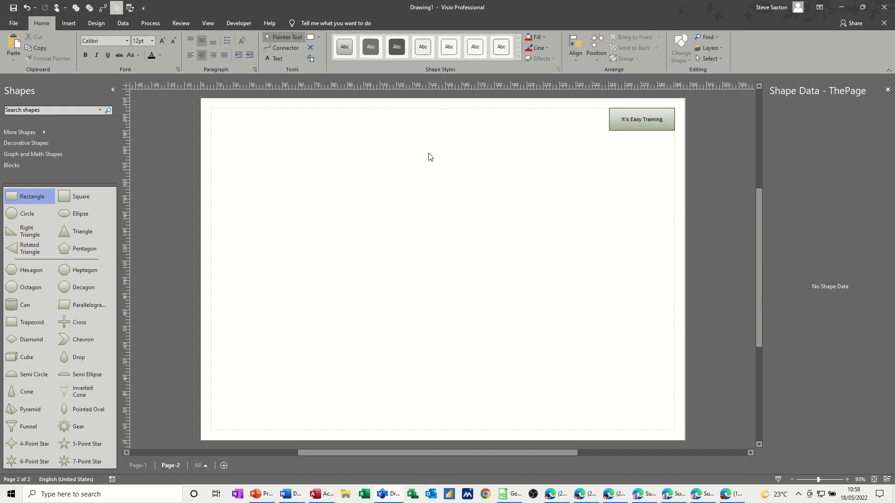
Rename Page-2 as "Logo" and Page-1 as "Main".
click(135, 465)
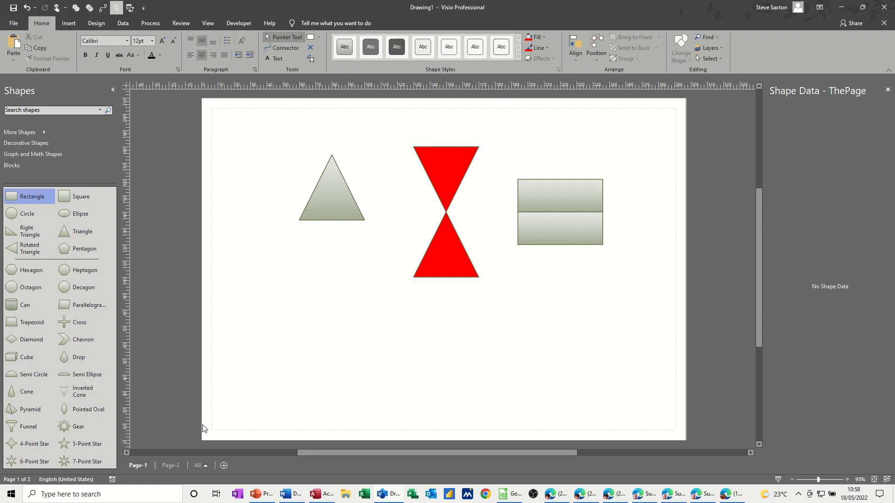
double_click(172, 466)
text(Lof)
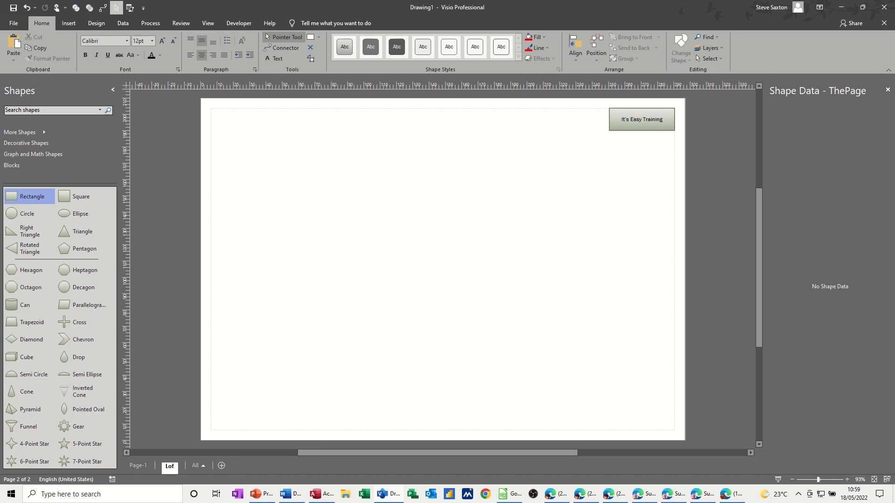
text(o)
double_click(135, 466)
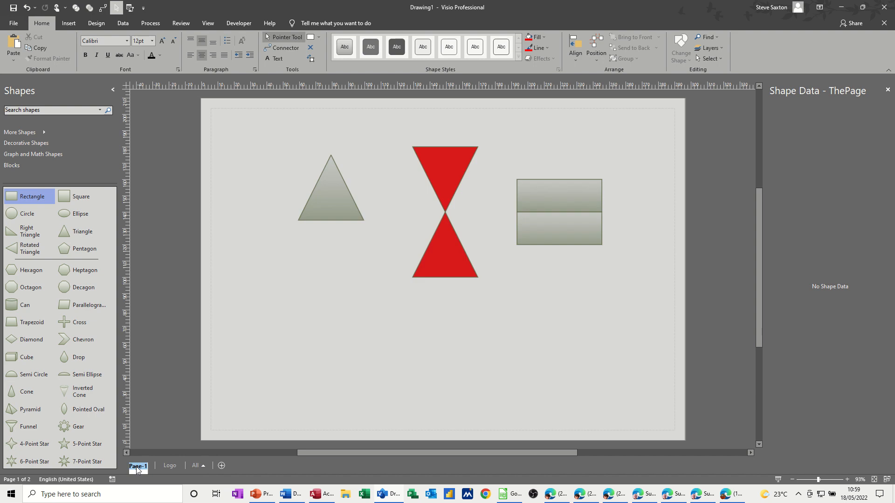
text(Main)
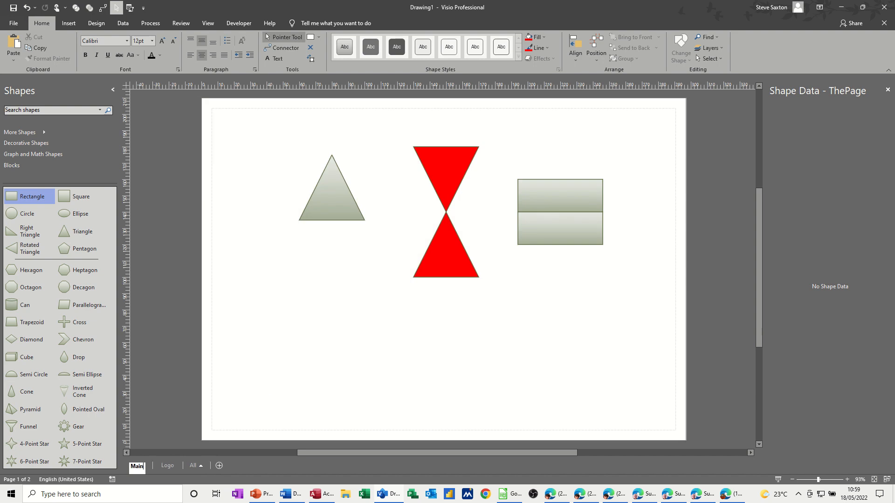
key(Return)
Change the Logo page's type to Background in its page setup.
right_click(166, 464)
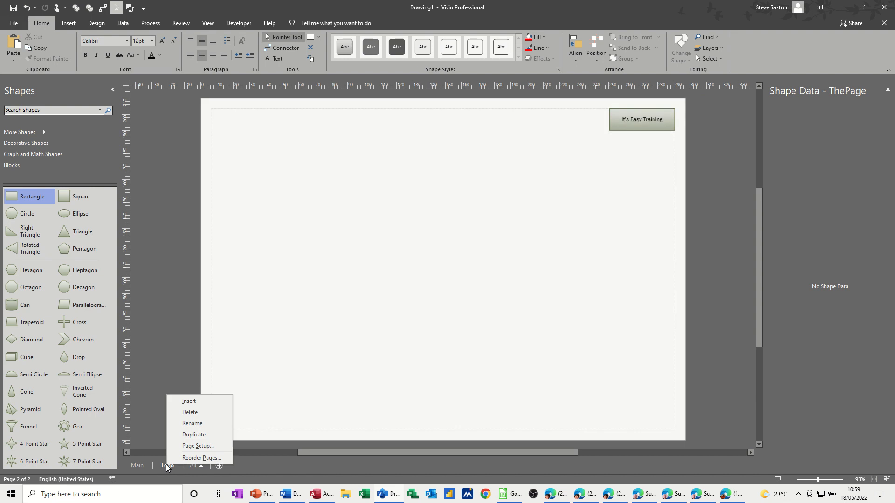
click(198, 446)
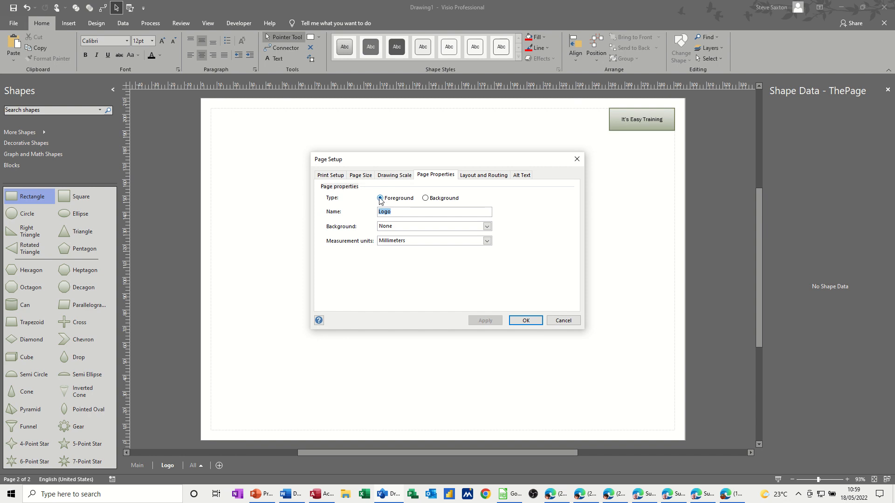
click(426, 198)
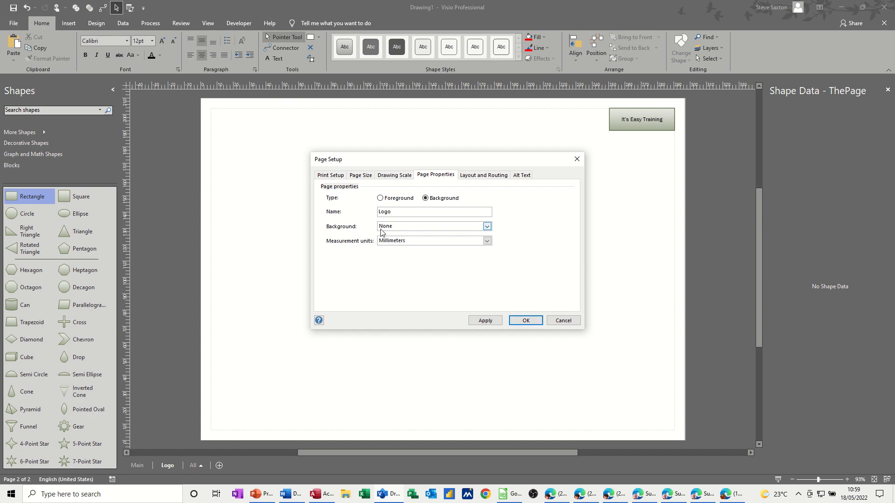
click(523, 324)
Assign the Logo page as the background of the Main page in its page setup.
right_click(139, 466)
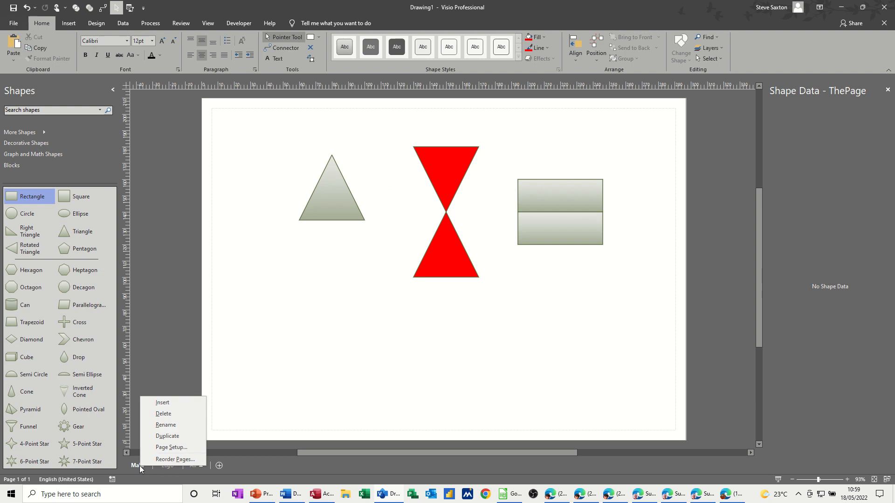
click(152, 448)
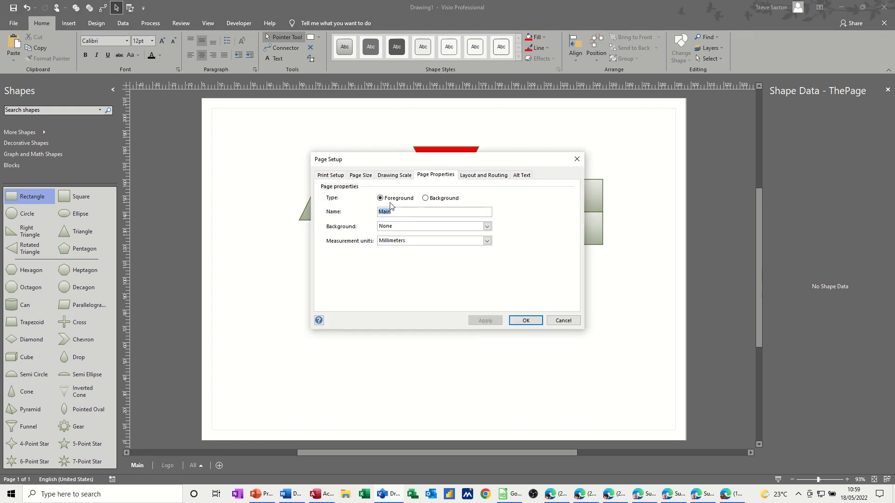
click(387, 229)
click(394, 235)
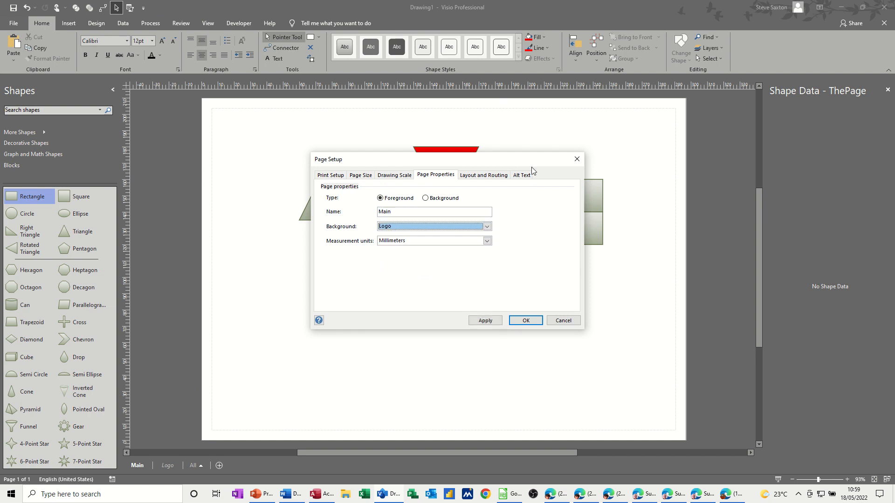
click(526, 321)
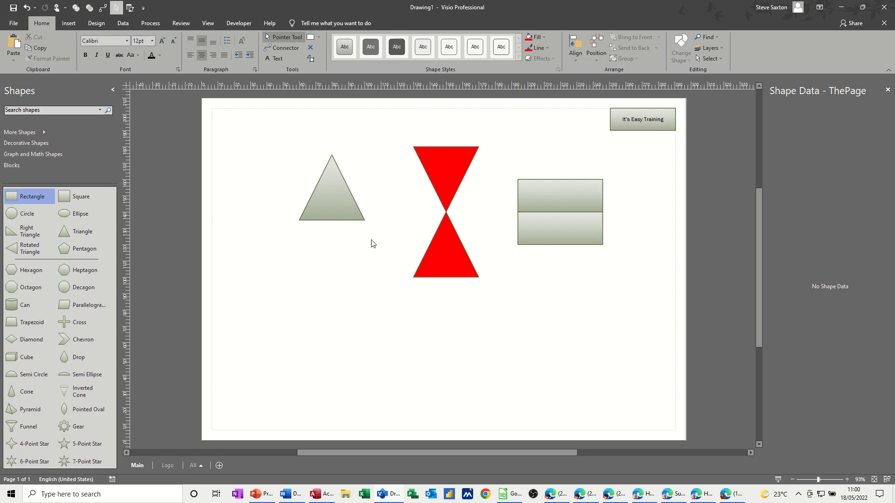
Review the Main page's setup options for print, page size, drawing scale, page properties, layout and routing, and alt text without changing anything.
click(96, 23)
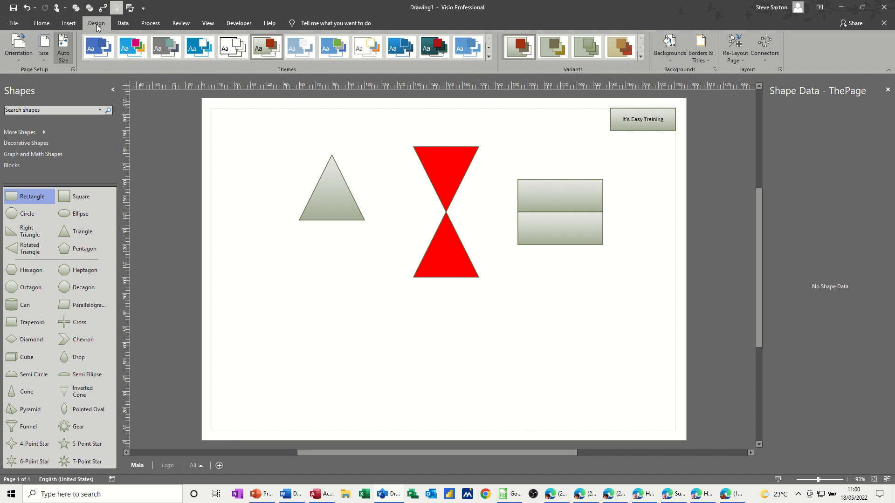
click(73, 68)
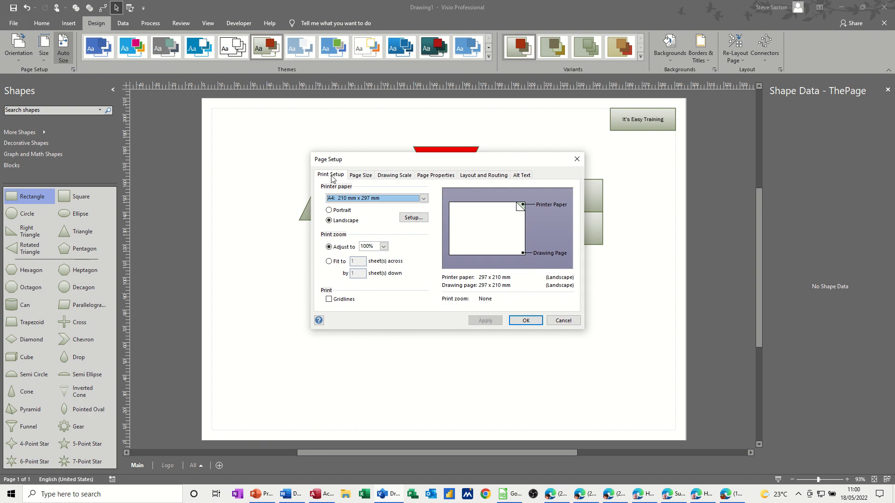
click(332, 175)
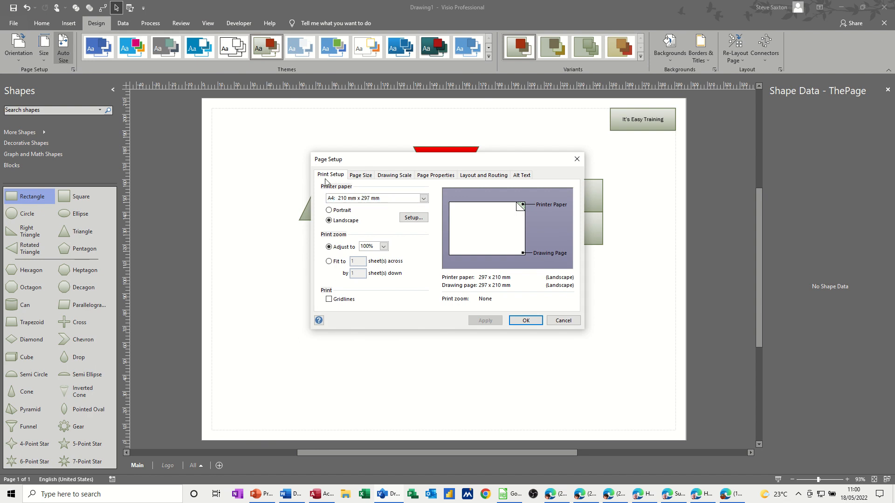
click(367, 179)
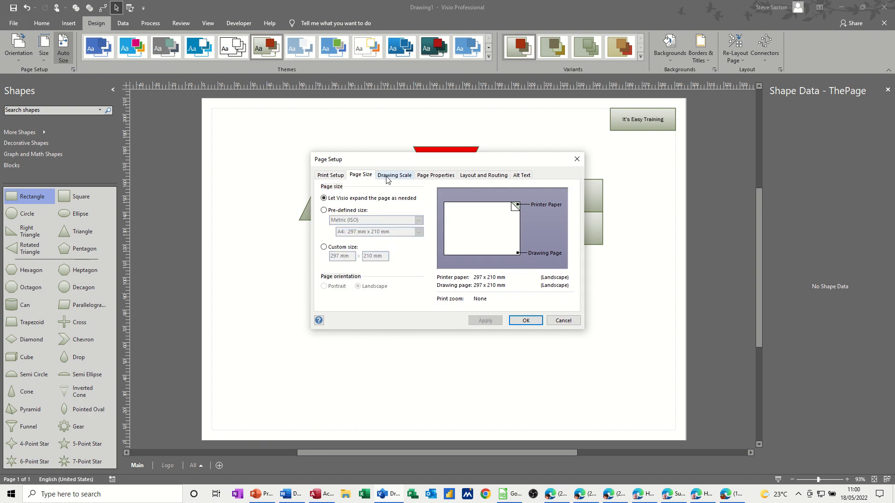
click(387, 179)
click(426, 180)
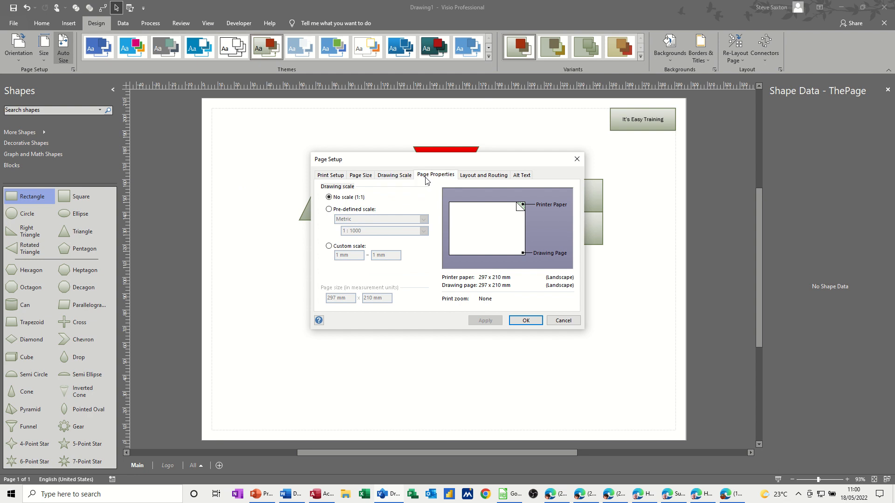
click(464, 180)
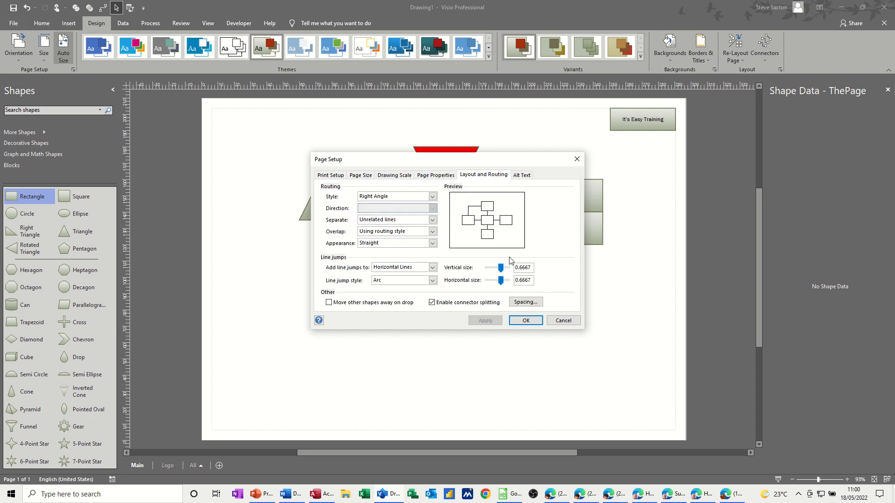
click(522, 180)
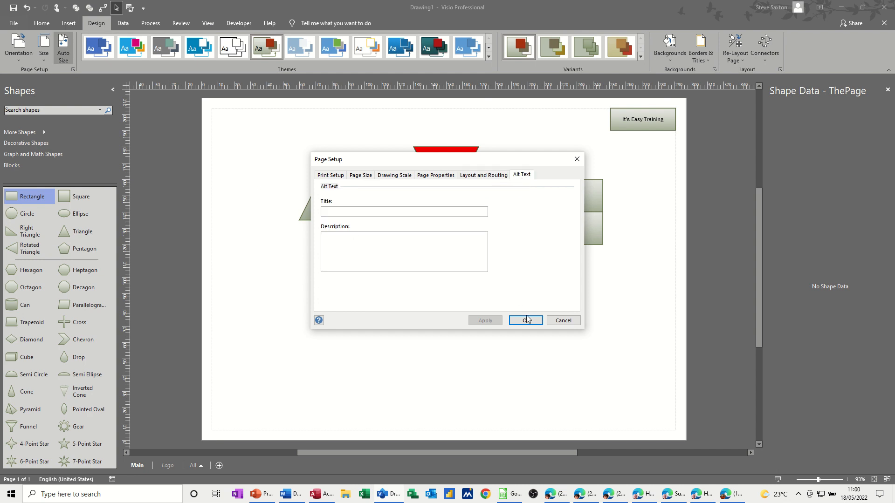
click(562, 321)
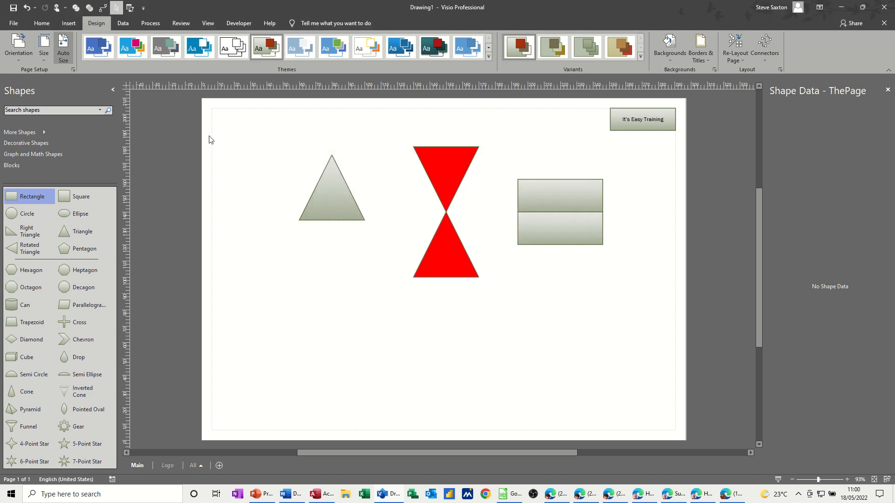
Insert a Belt-style container and place it in the lower-left part of the page, below the grey triangle.
click(68, 24)
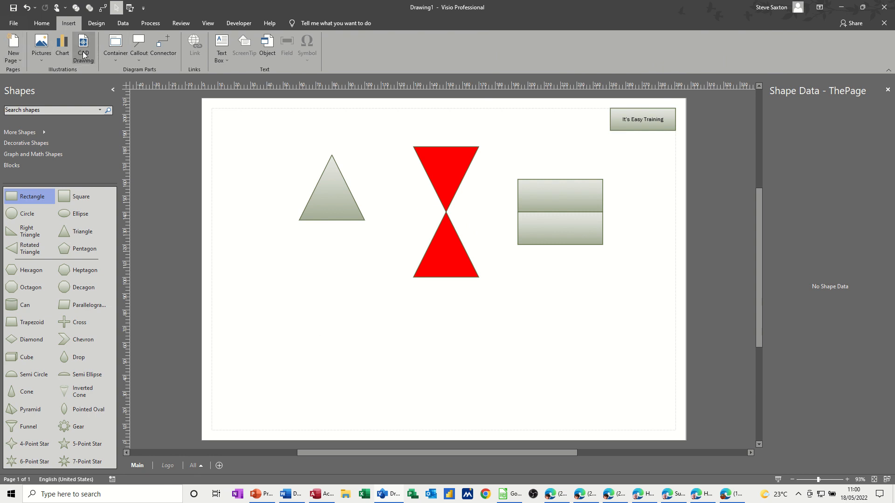
click(115, 62)
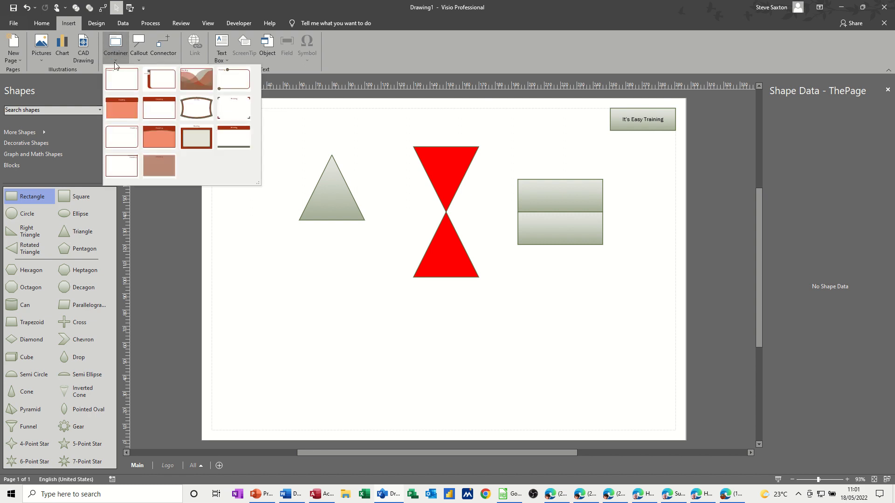
click(122, 108)
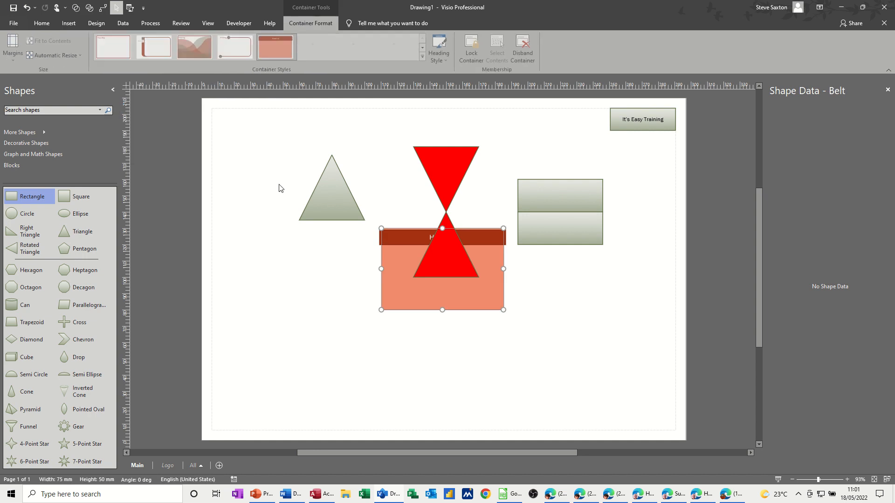
drag(393, 240, 266, 276)
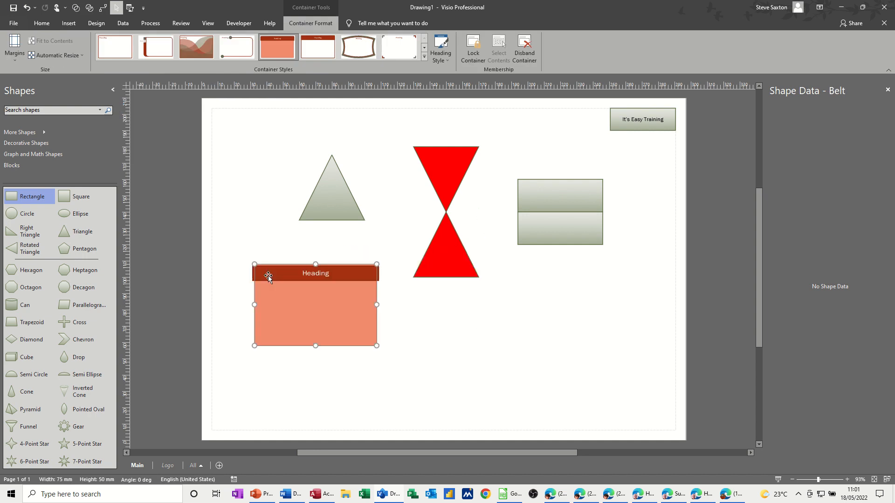
Move the grey triangle, both red triangles and the two stacked rectangles onto the container.
drag(345, 197, 320, 321)
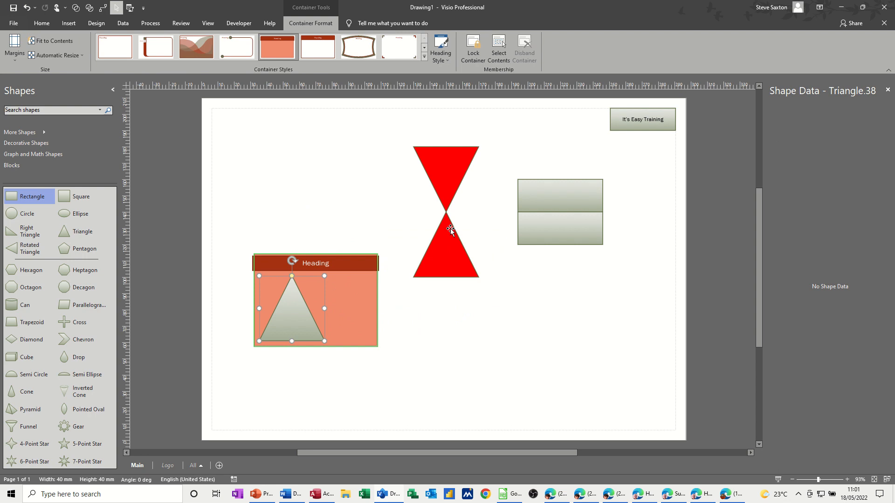
drag(450, 236, 356, 299)
drag(440, 194, 312, 312)
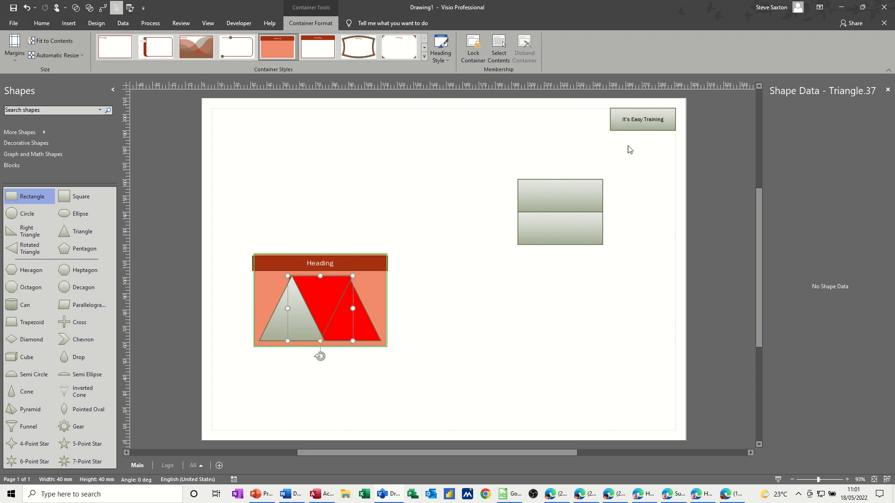
drag(565, 229, 339, 288)
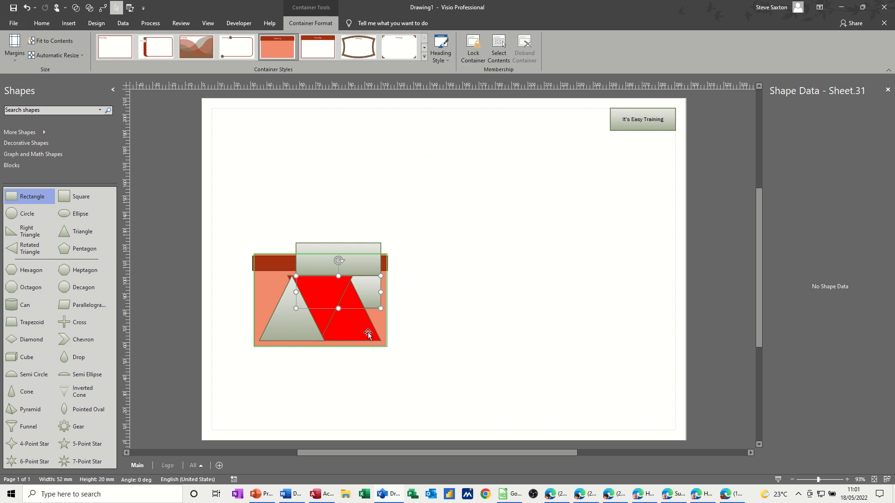
Enlarge the container to about 127.5 × 89 mm and spread the rectangles inside it, one at the upper right and one near the bottom.
click(384, 344)
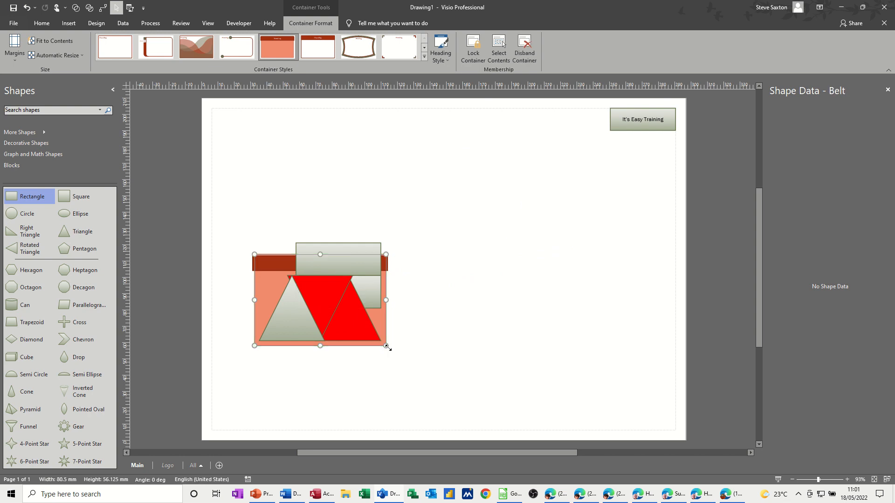
drag(388, 348, 463, 400)
drag(377, 293, 435, 365)
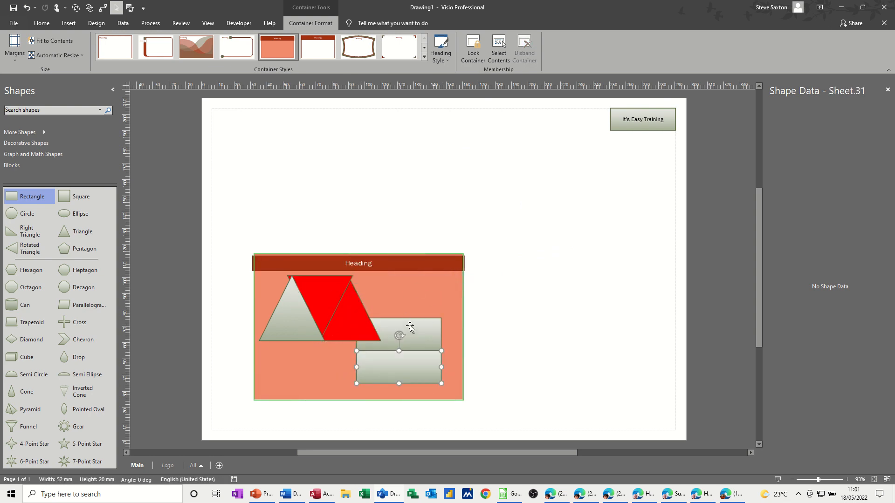
drag(413, 328, 429, 332)
drag(432, 369, 405, 373)
drag(432, 334, 436, 289)
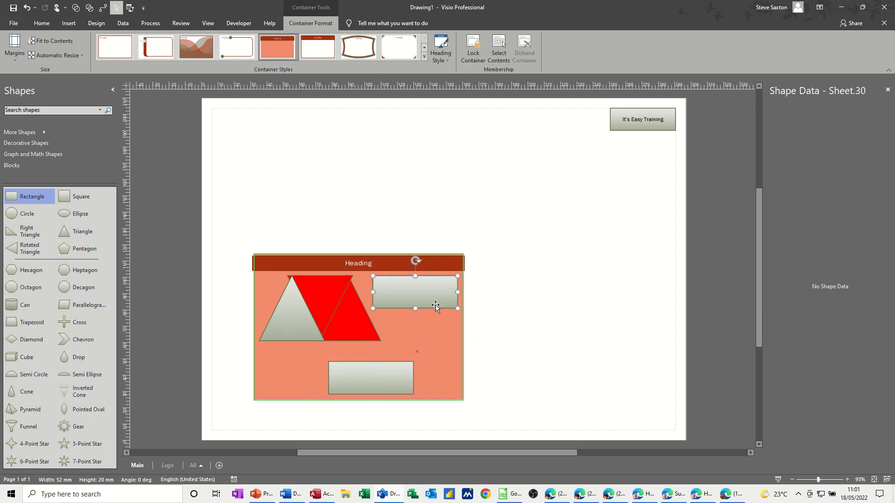
Change the container's heading text to "Test".
click(530, 276)
click(430, 264)
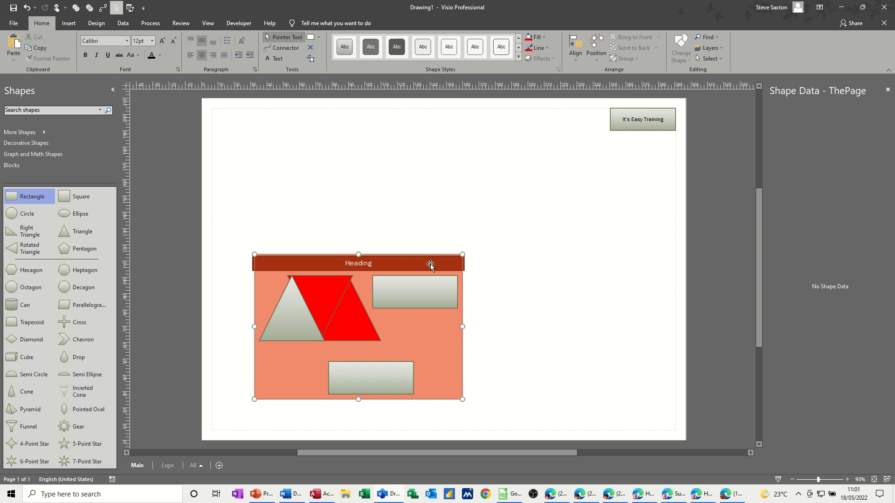
double_click(379, 262)
text(Test)
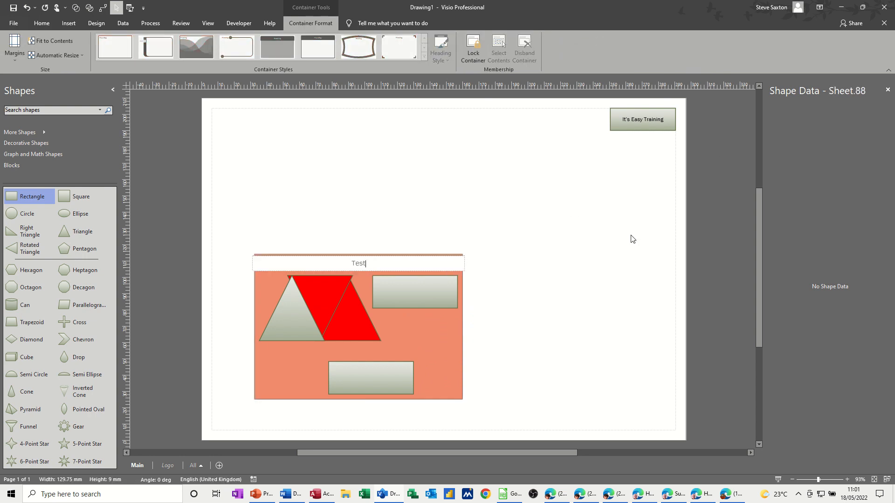
click(583, 252)
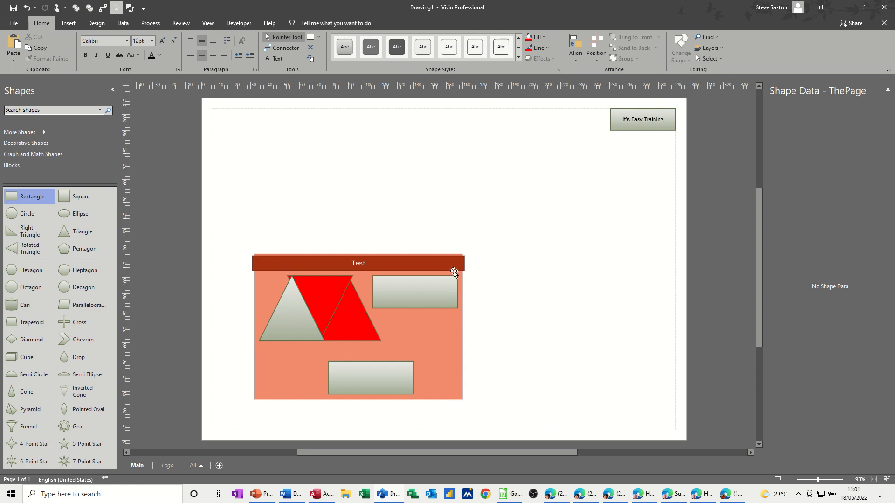
Move the Test container with its contents to the upper middle of the page.
click(467, 258)
drag(467, 258, 604, 175)
drag(478, 178, 368, 159)
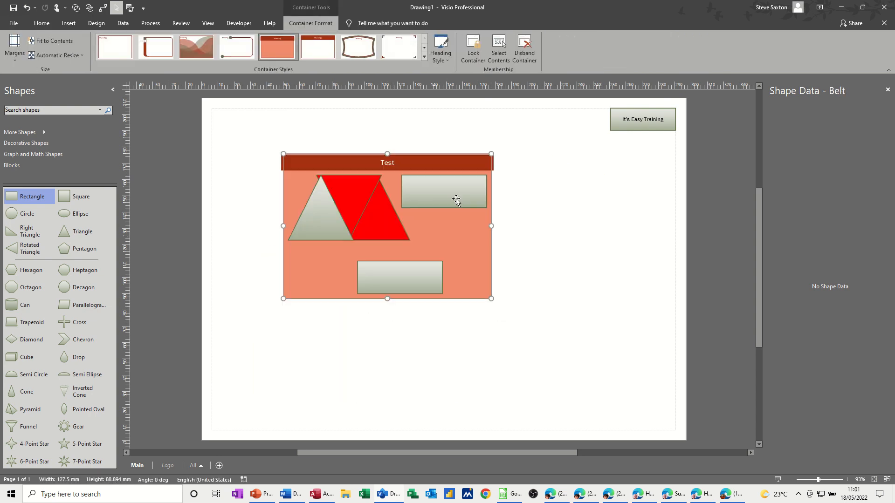